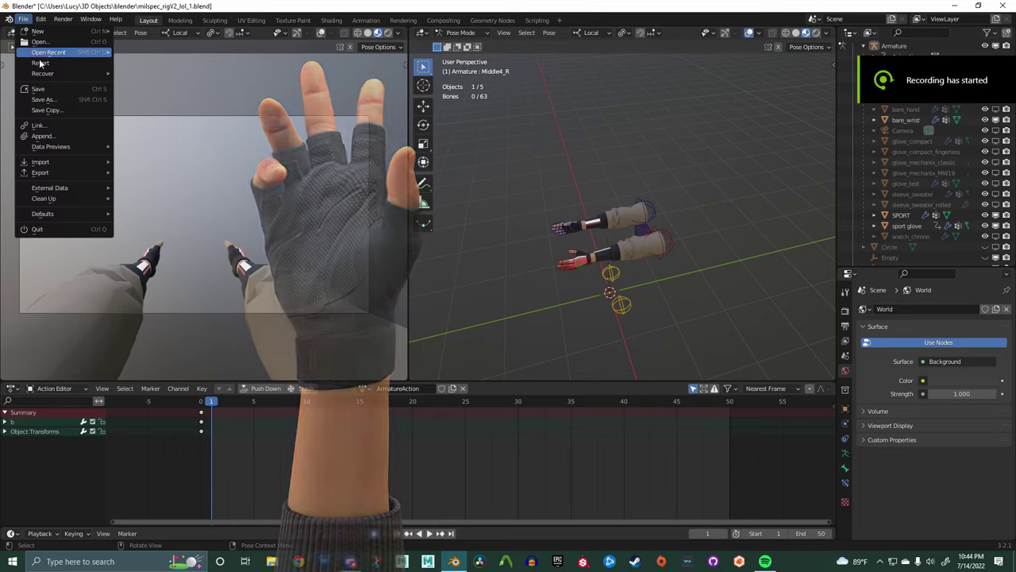
Step: Save the file as rig tutorial in the animations folder
click(61, 100)
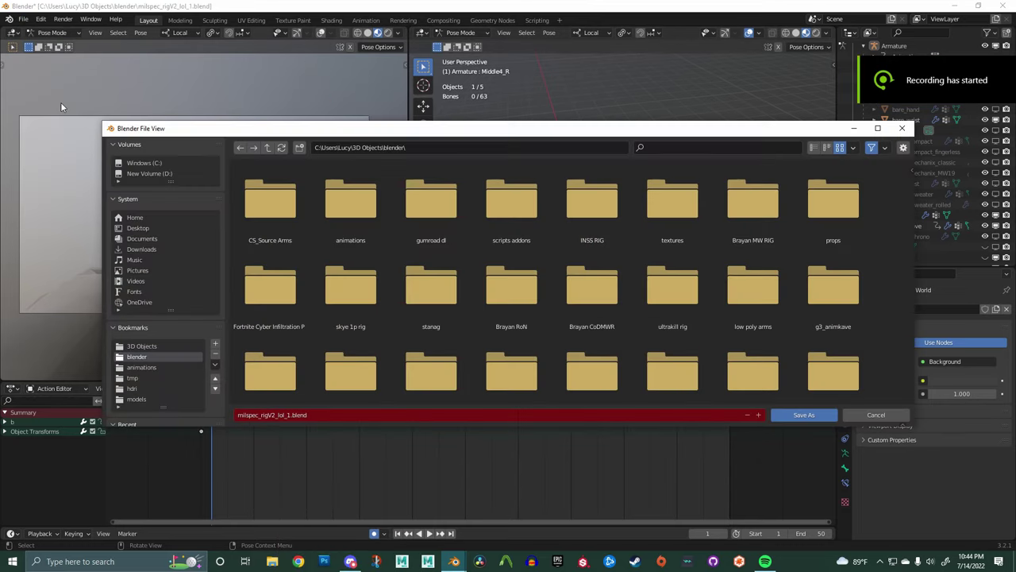
click(147, 366)
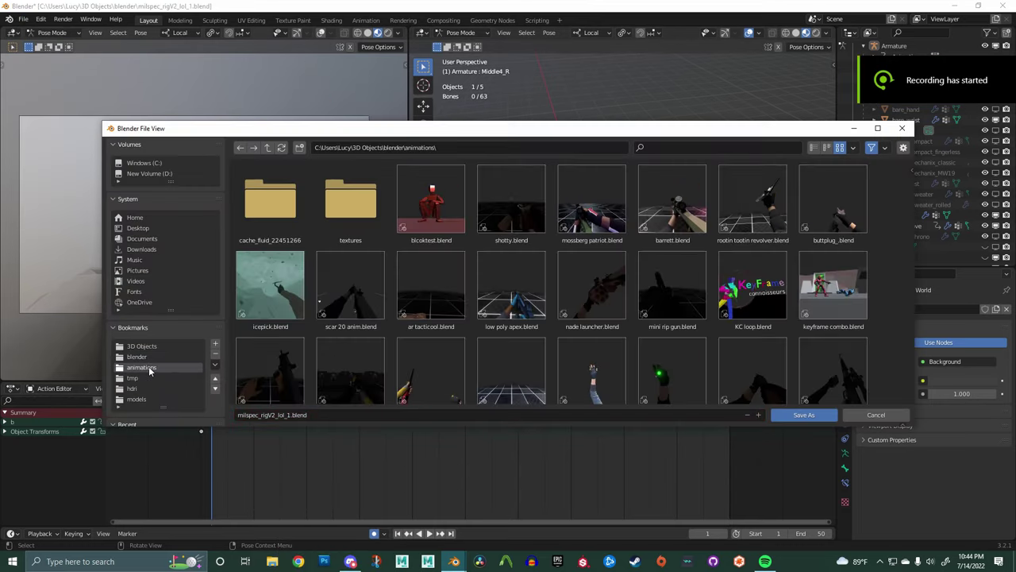
click(324, 419)
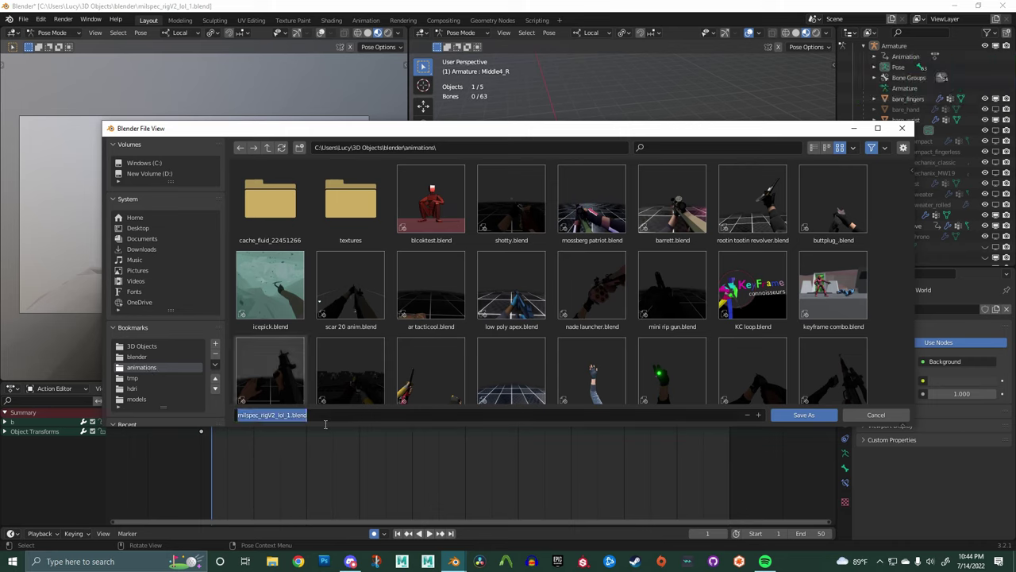
text(rig tutorial)
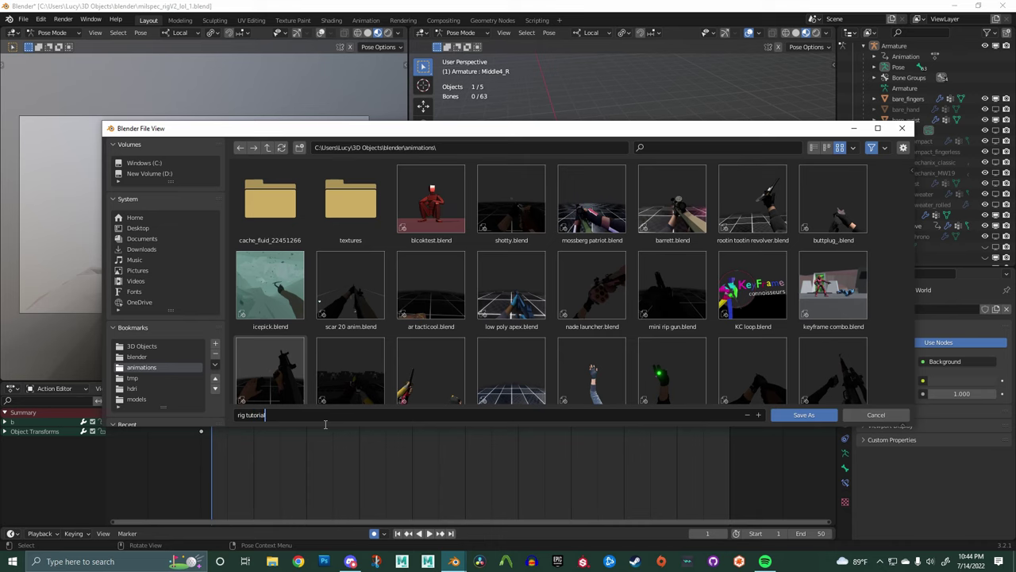
click(781, 416)
Step: Append the rifle object from a blend file in the models folder
click(23, 19)
click(75, 136)
click(152, 398)
double_click(270, 202)
double_click(330, 206)
double_click(270, 290)
Step: Switch to Object Mode and rotate the appended rifle in the top view so it points the same way as the arms
scroll(621, 242, down, 2)
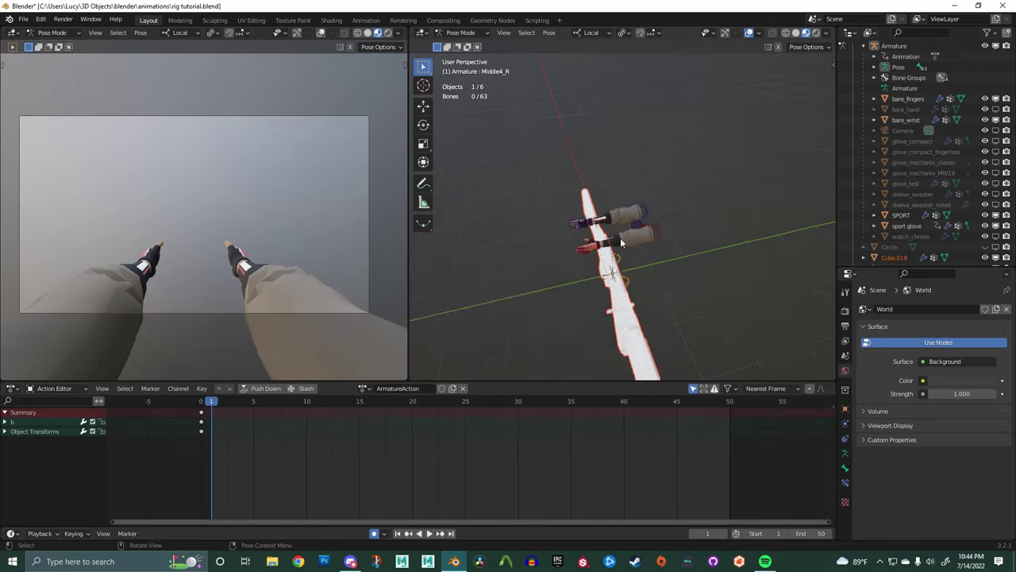
middle_drag(622, 242, 695, 231)
key(ctrl+Tab)
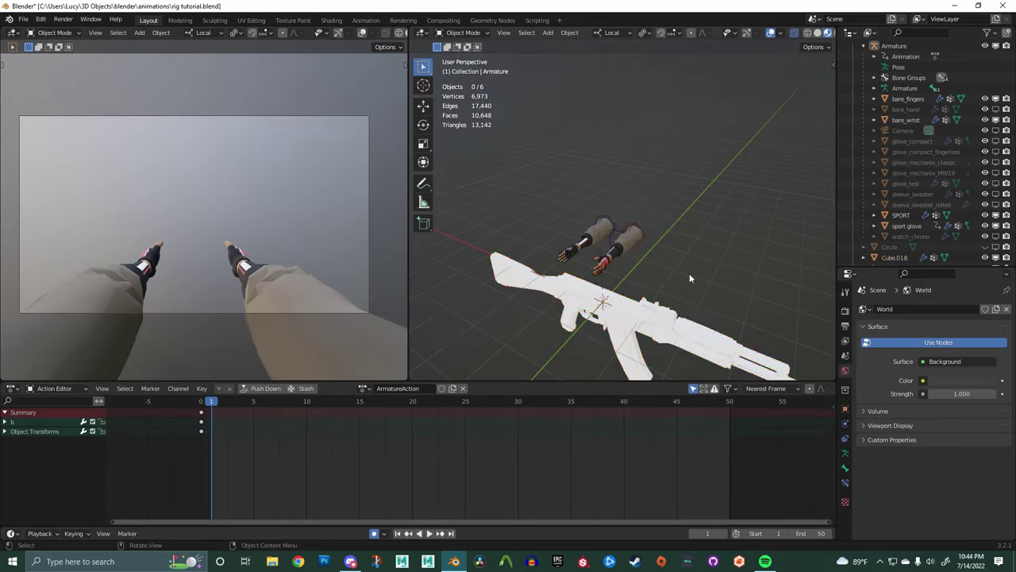
click(679, 322)
key(KP_7)
key(r)
click(584, 327)
Step: Move the rifle up to the arms in the left view and scale it down roughly to hand size
key(ctrl+KP_3)
key(g)
click(664, 227)
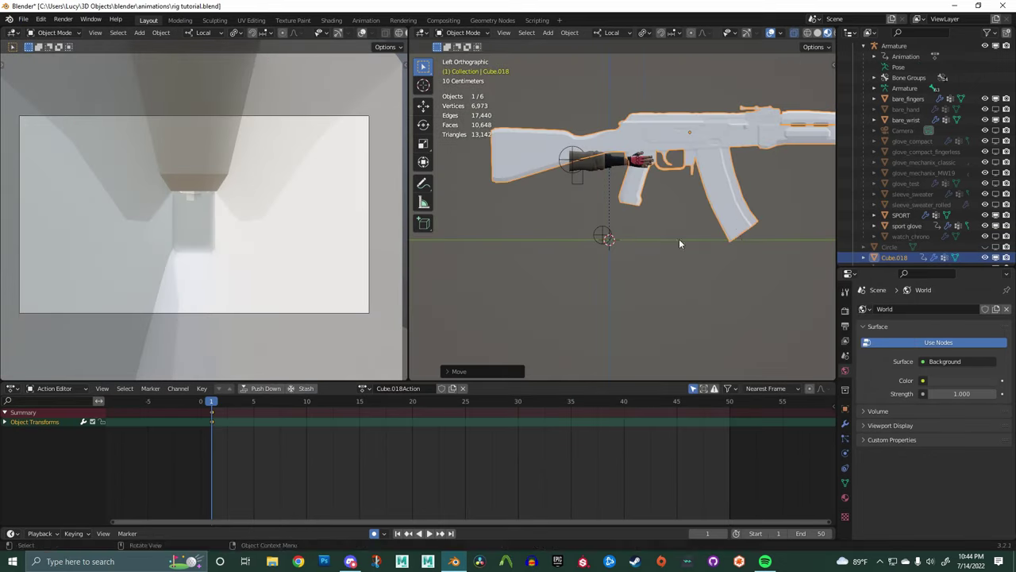
key(s)
click(669, 178)
key(g)
click(635, 183)
Step: Refine the rifle's position and scale so its grip and trigger line up with the hand
scroll(659, 179, up, 6)
key(g)
click(744, 196)
key(s)
click(746, 257)
key(g)
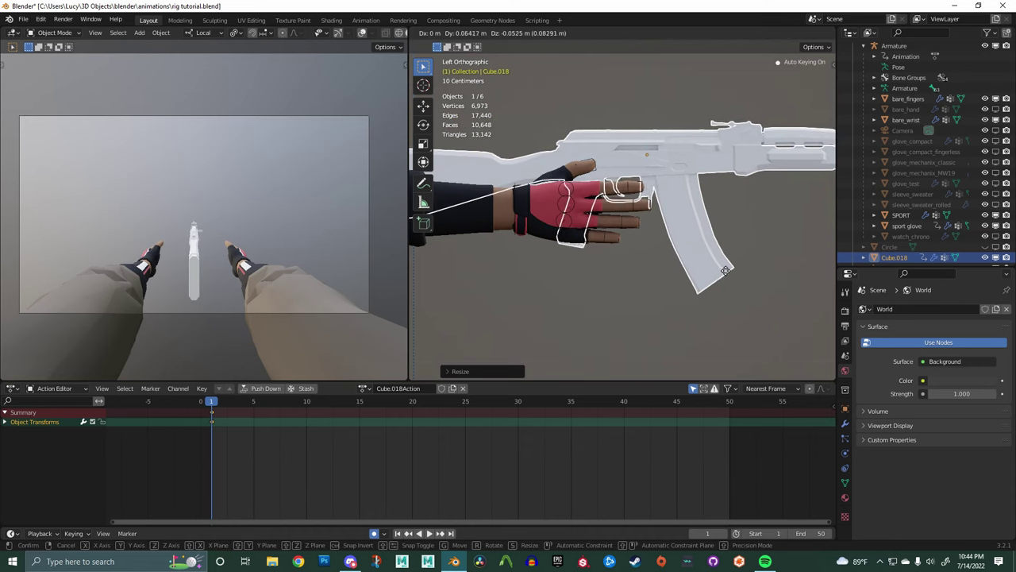
click(712, 272)
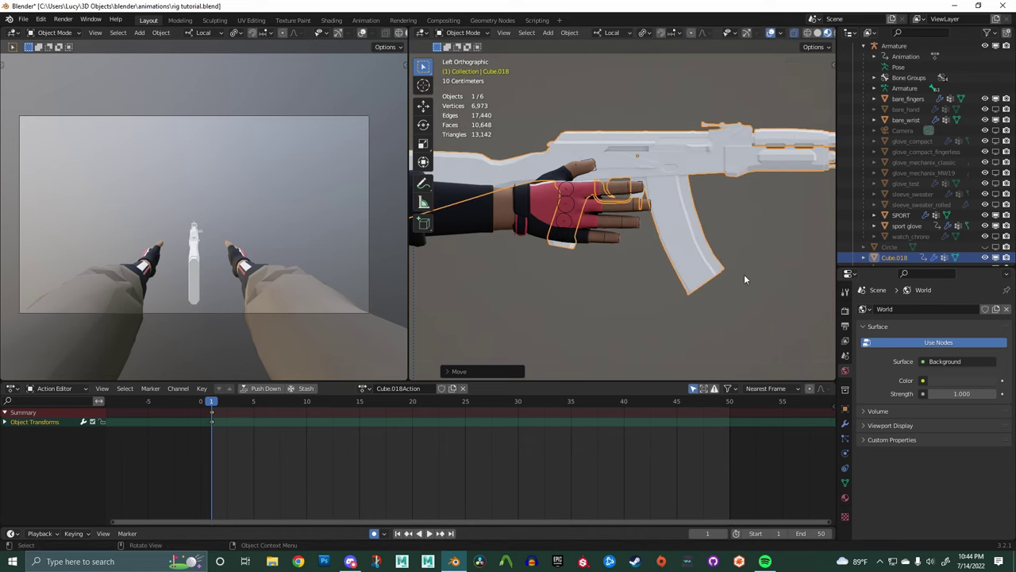
key(s)
click(737, 272)
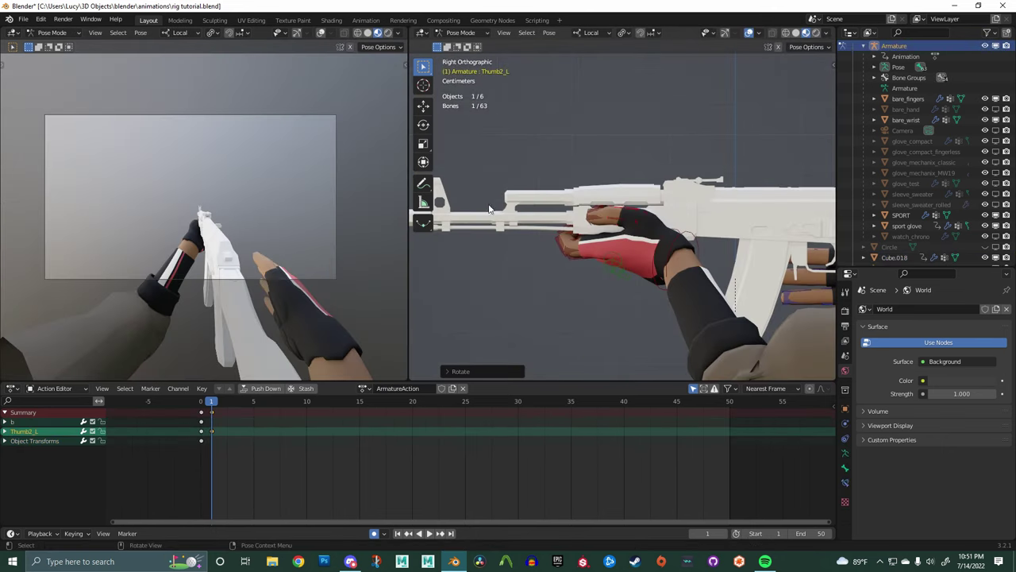
Step: Save the file and move the wrist_L bone to adjust the left hand along the rifle's handguard
middle_drag(489, 209, 659, 152)
key(ctrl+s)
click(660, 155)
key(ctrl+KP_3)
key(g)
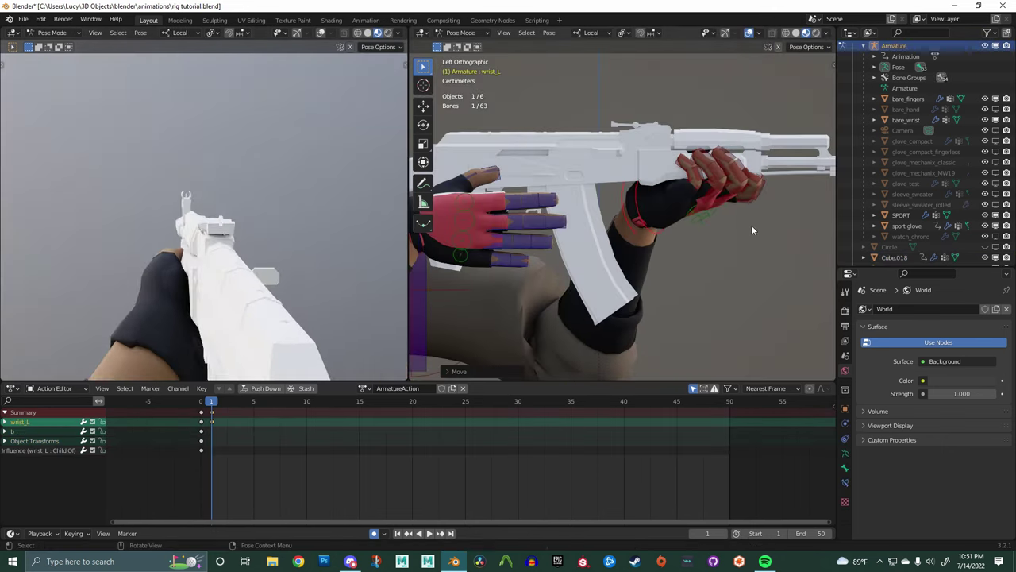
click(698, 200)
Step: On frame 2, move and freely rotate left-hand bones to fit the hand against the handguard
mouse_move(699, 200)
middle_down()
mouse_move(531, 202)
mouse_move(746, 185)
mouse_move(736, 254)
mouse_move(713, 212)
middle_up()
key(Right)
click(611, 172)
key(g)
click(590, 170)
key(g)
click(635, 135)
key(r)
key(r)
click(645, 130)
Step: Trackball-rotate the Ring3_L bone and a neighbouring finger bone to curl the left fingers around the handguard
key(r)
key(r)
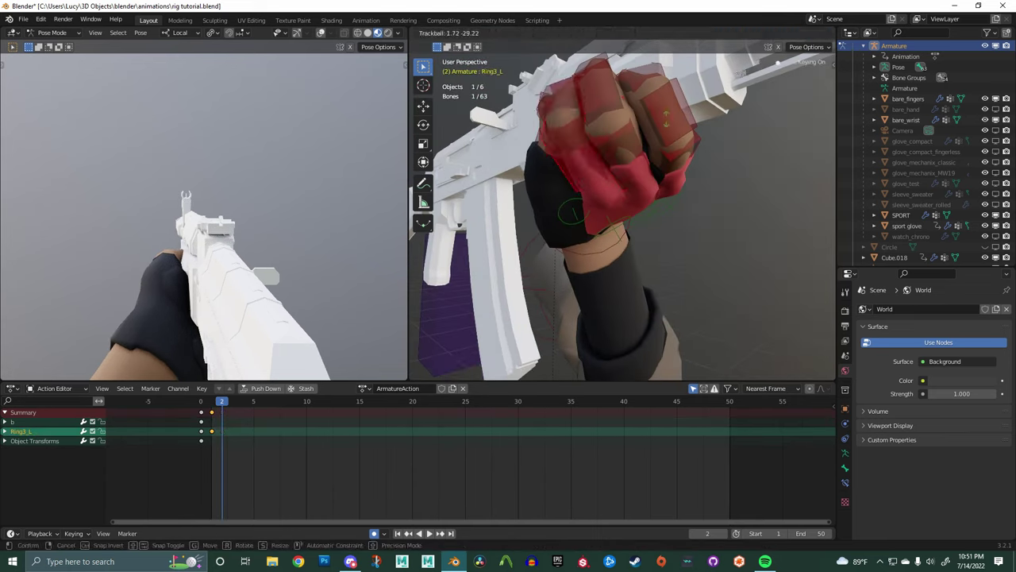
click(612, 135)
click(613, 131)
middle_drag(611, 135, 515, 292)
key(r)
key(r)
click(599, 125)
Step: Move the wrist_R bone on frame 2, return the timeline to frame 0 and deselect all bones
scroll(632, 130, down, 8)
click(629, 212)
key(g)
click(632, 221)
drag(214, 401, 202, 400)
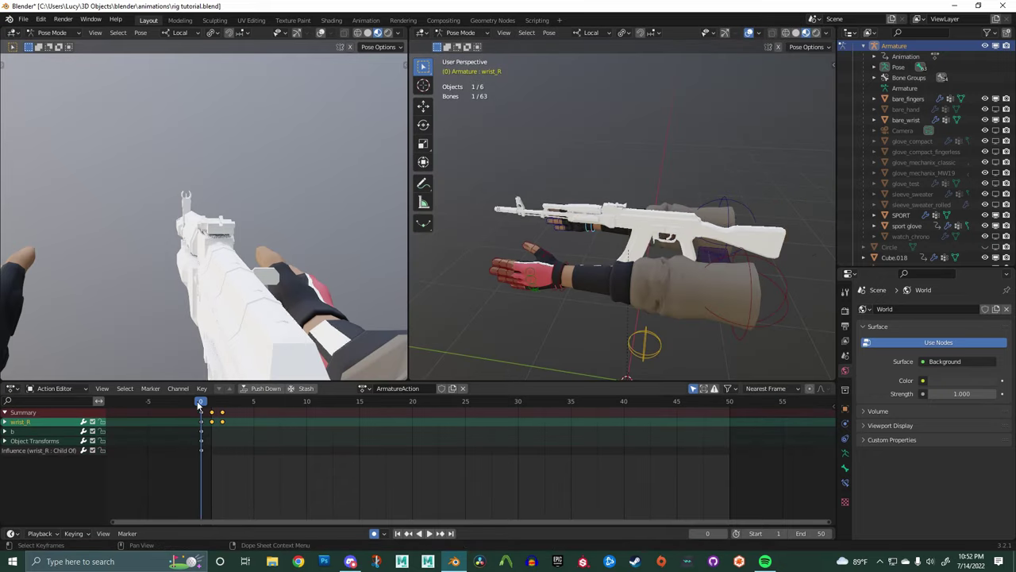
click(627, 153)
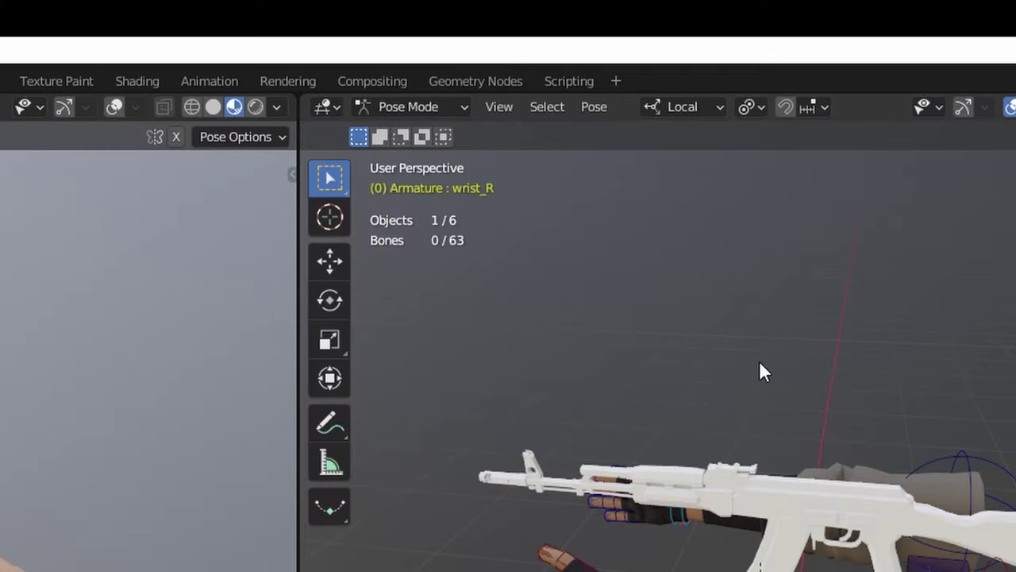
Step: Switch to Object Mode, select the rifle and show its vertex groups
key(ctrl+Tab)
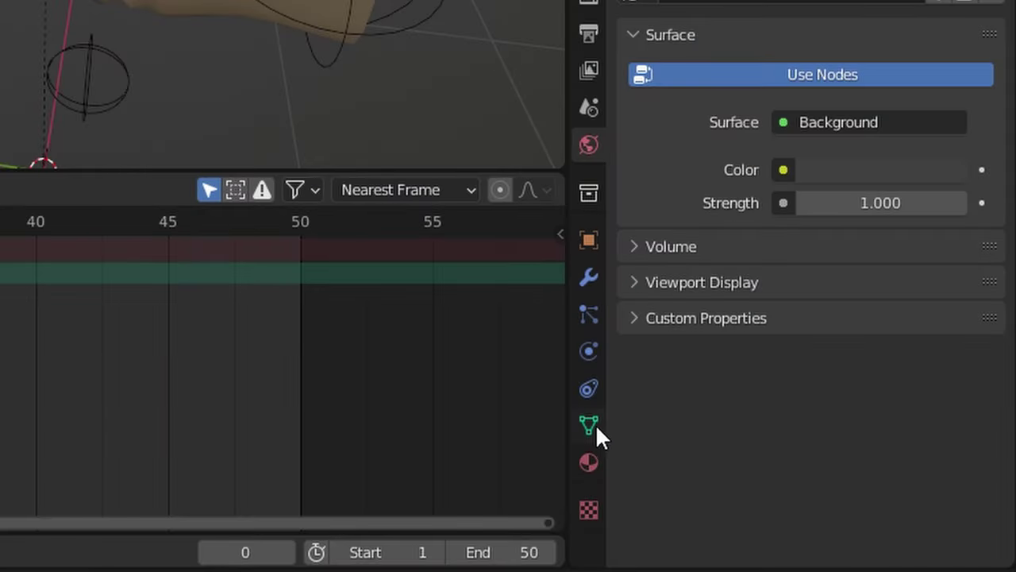
click(593, 427)
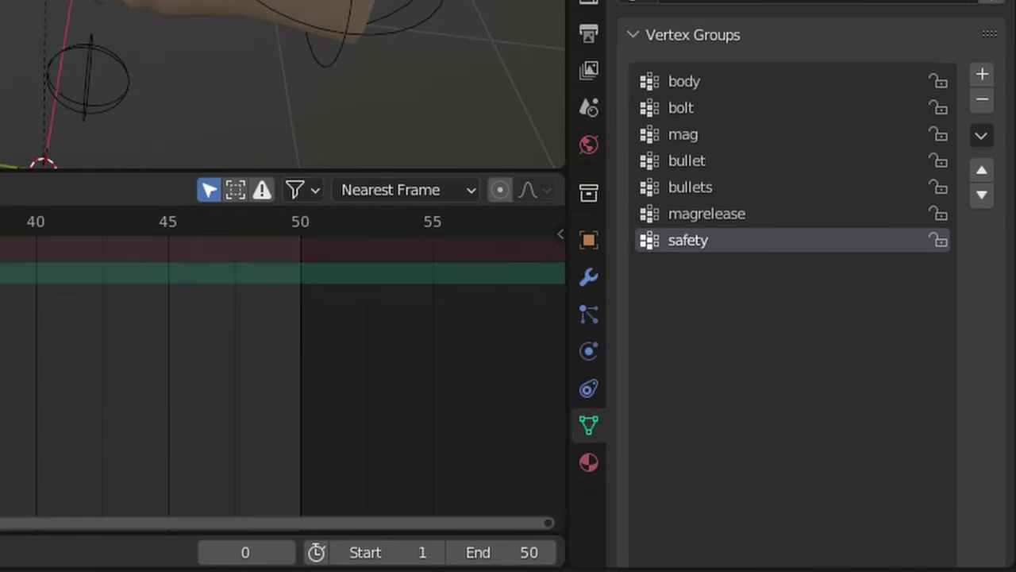
scroll(885, 262, down, 5)
scroll(937, 151, up, 3)
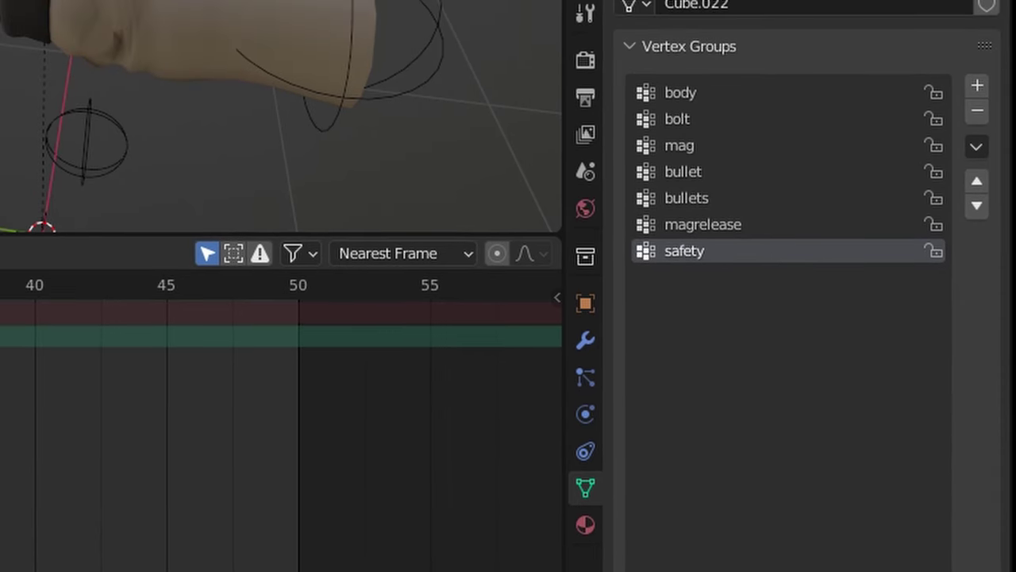
Step: Enter Edit Mode on the rifle and remove all its existing vertex groups, from safety up to body
key(Tab)
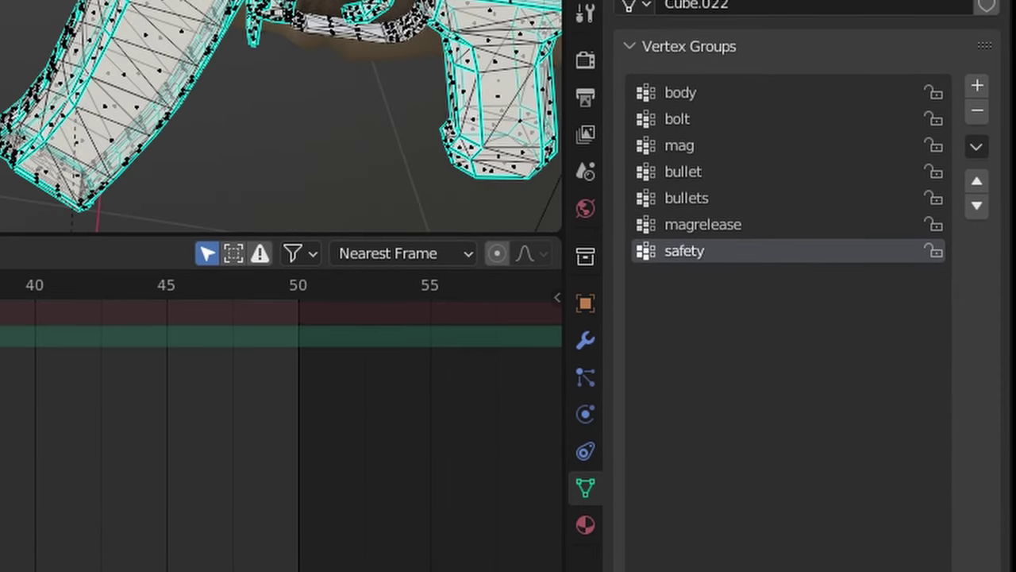
click(981, 112)
click(981, 112)
click(982, 112)
click(982, 112)
click(981, 111)
click(982, 112)
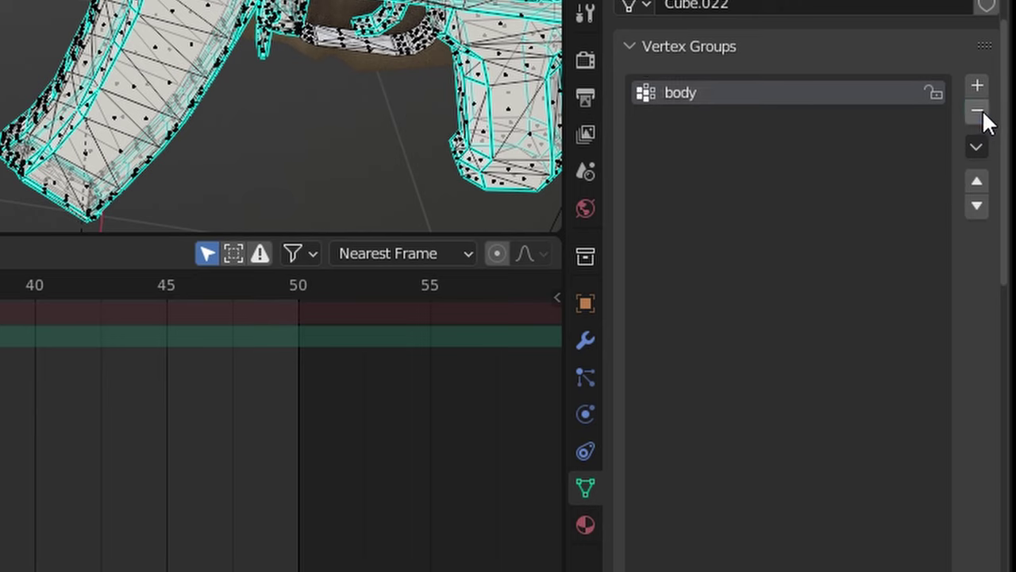
click(982, 112)
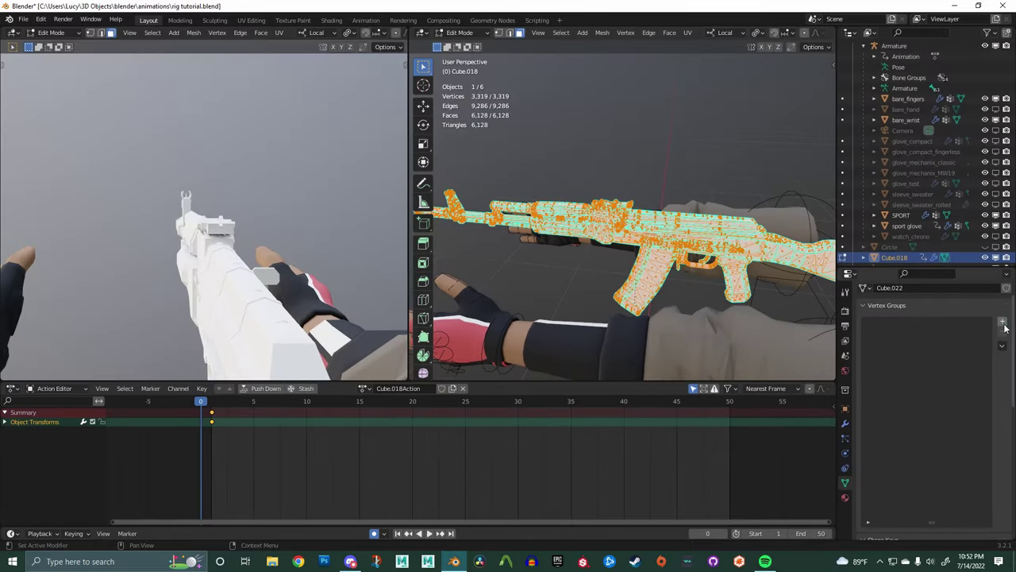
Step: Add a vertex group named body and assign the whole rifle mesh to it
click(1003, 322)
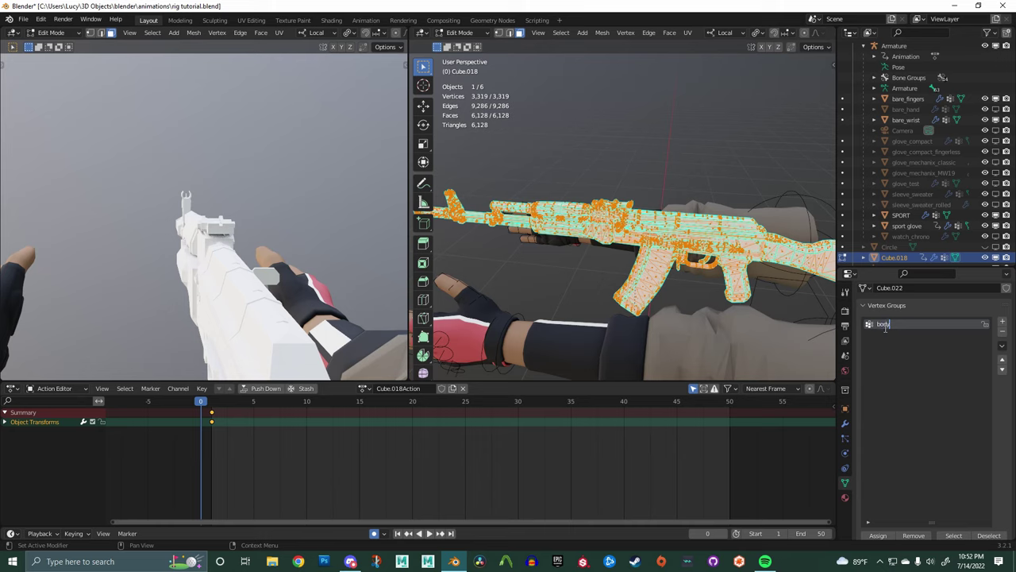
scroll(898, 439, down, 2)
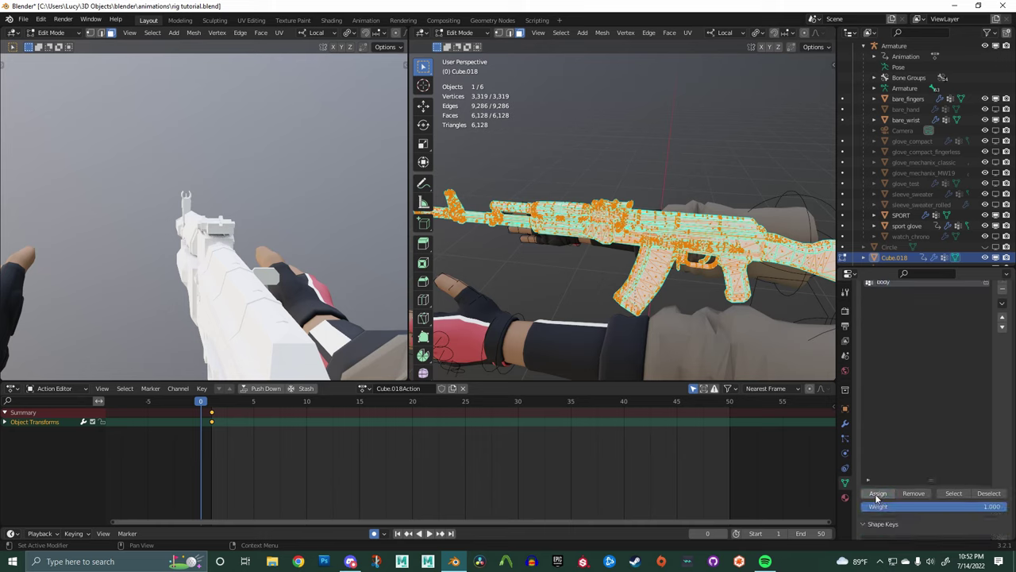
scroll(685, 266, up, 2)
Step: Disable the arm rig and its meshes in the viewports so only the rifle is displayed
shift+middle_drag(684, 266, 603, 226)
scroll(912, 171, down, 3)
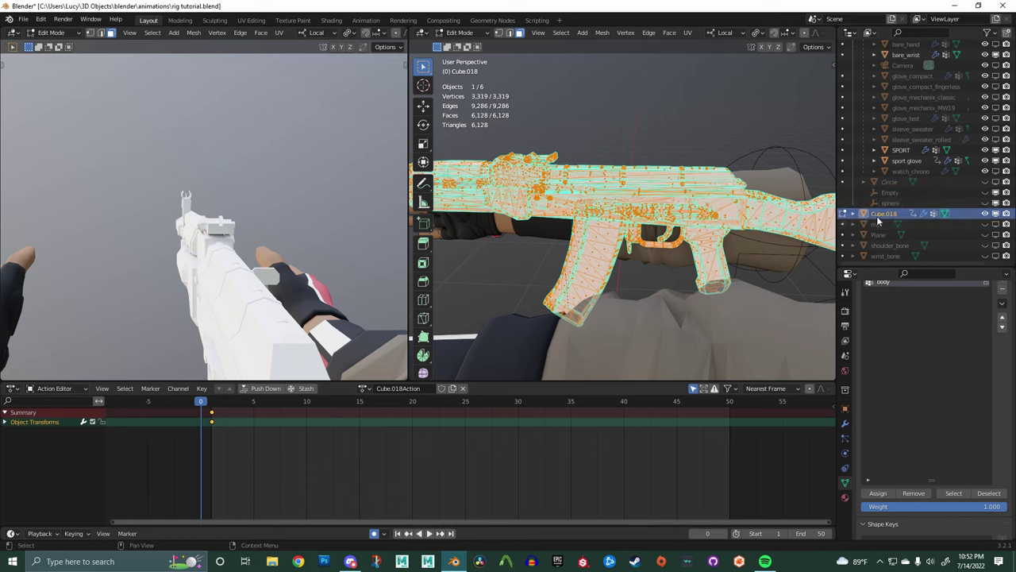
scroll(913, 158, up, 4)
drag(995, 57, 996, 67)
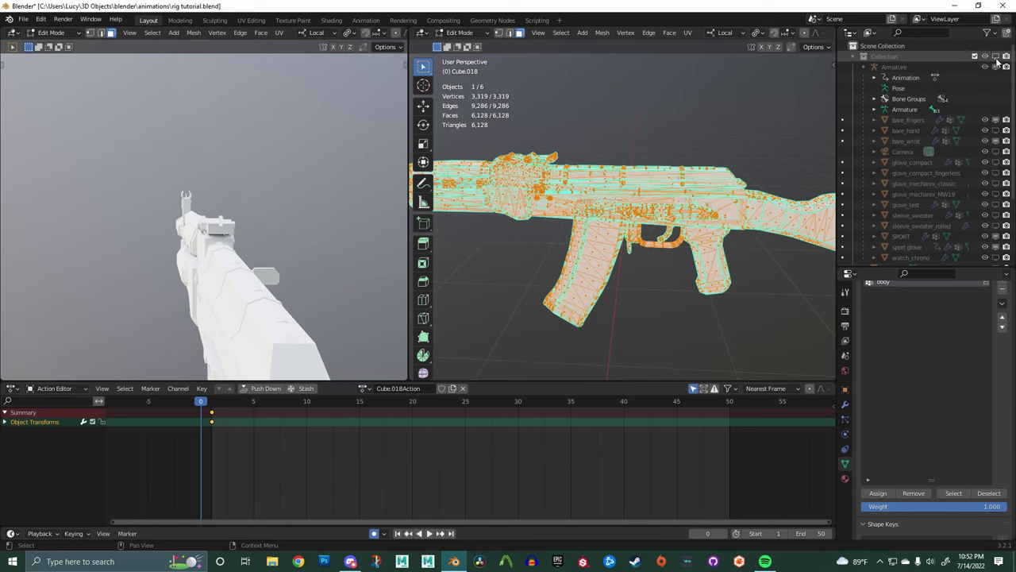
Step: Select only the linked magazine geometry and assign it to a new vertex group named mag
scroll(706, 204, up, 2)
middle_drag(703, 230, 675, 243)
key(alt+a)
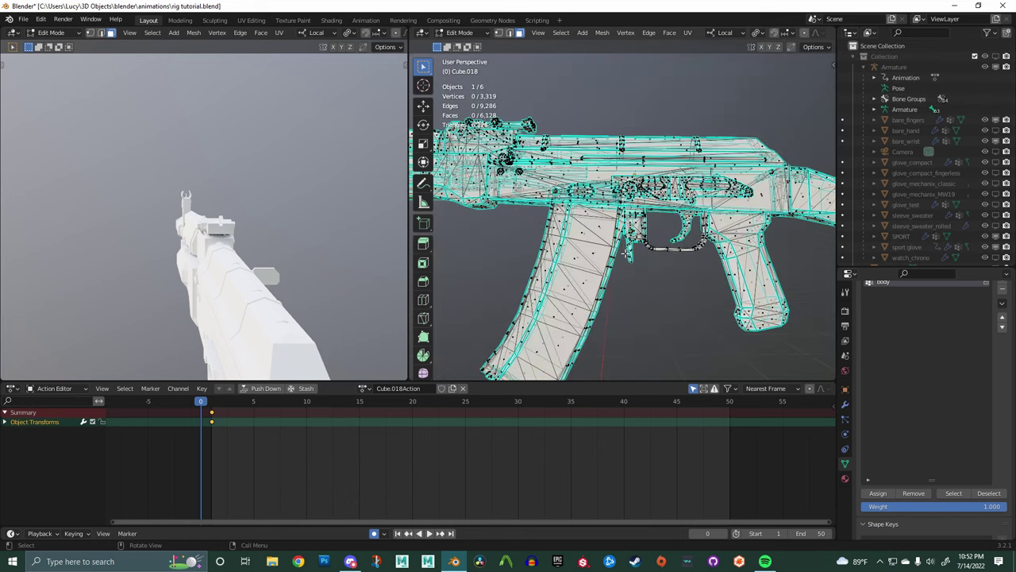
key(l)
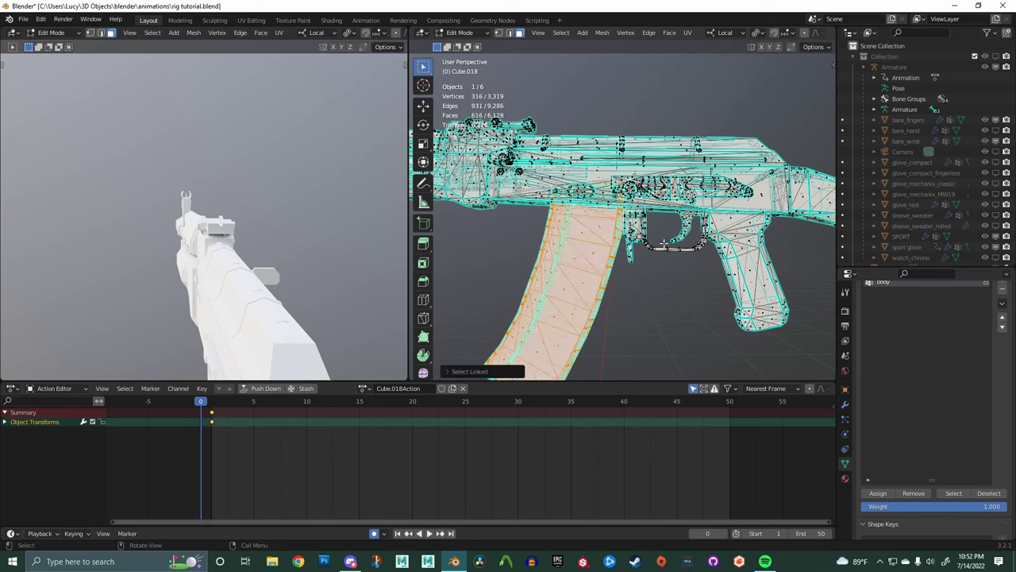
key(g)
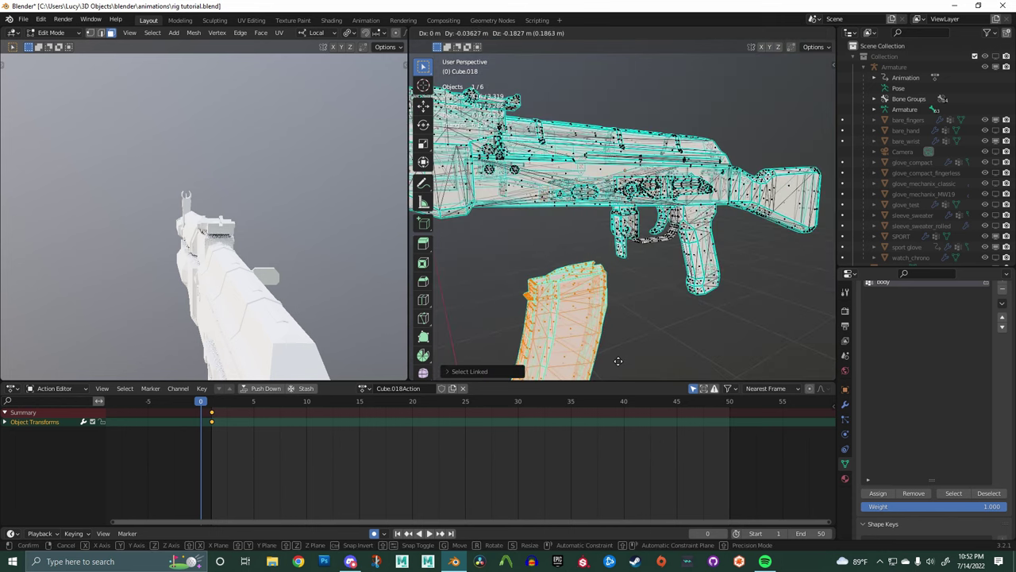
key(Escape)
scroll(963, 320, up, 3)
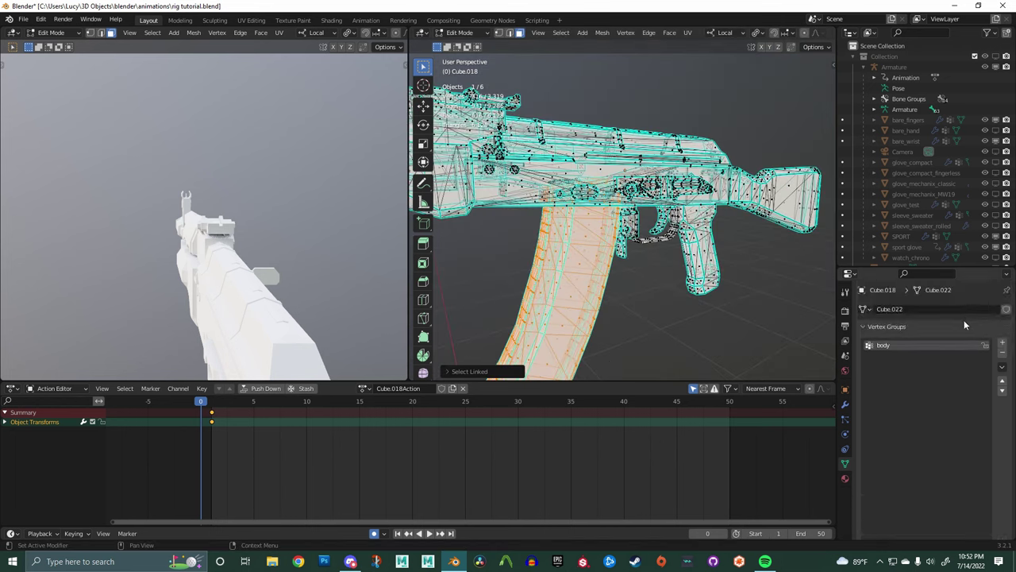
click(1002, 344)
scroll(905, 411, down, 4)
scroll(889, 381, up, 1)
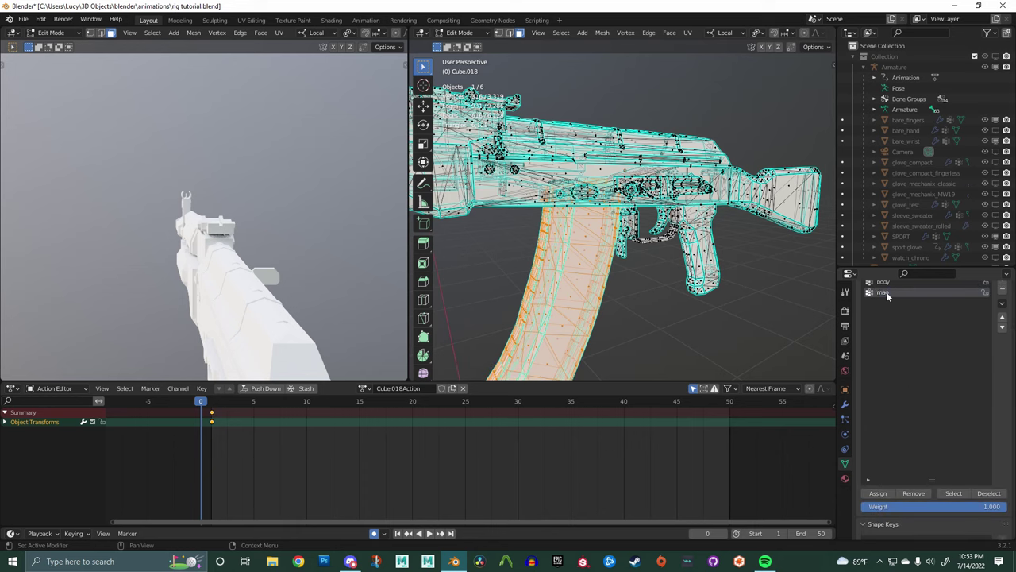
Step: Turn off X-ray, select the linked parts of the bullet inside the rifle and add a vertex group named bullet for them
scroll(556, 199, up, 4)
scroll(692, 211, up, 8)
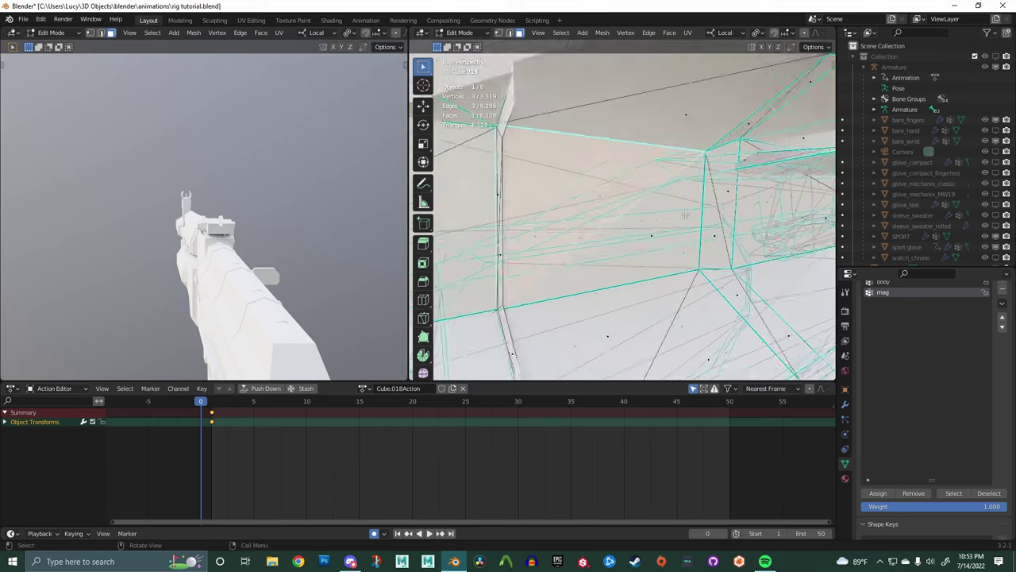
middle_drag(692, 211, 702, 208)
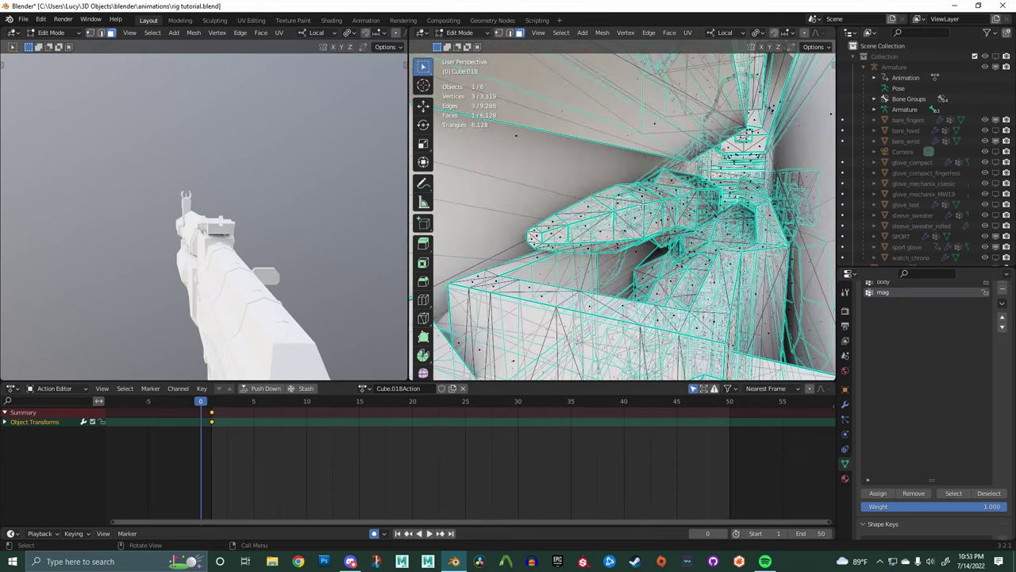
key(l)
key(alt+z)
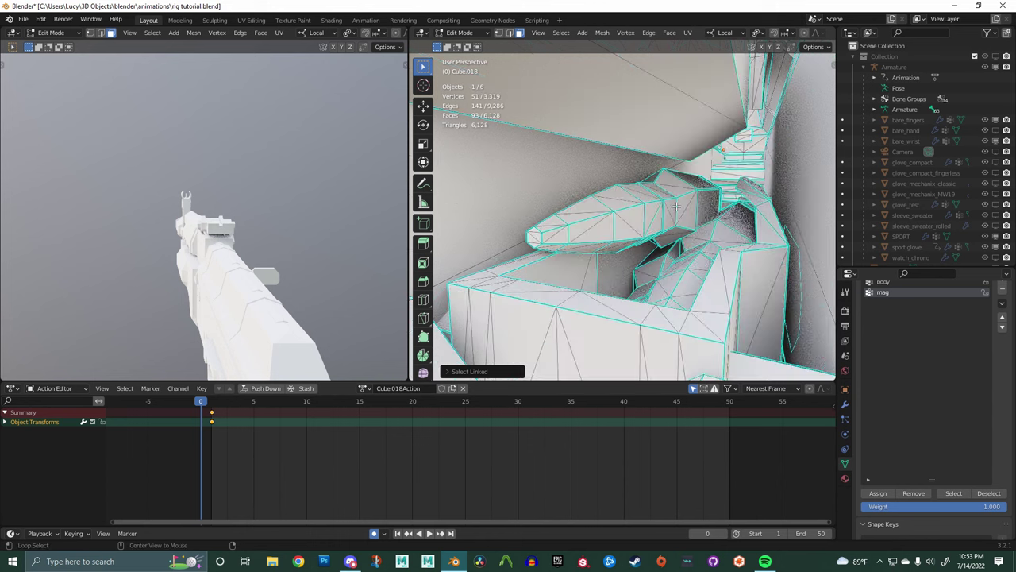
click(676, 205)
key(l)
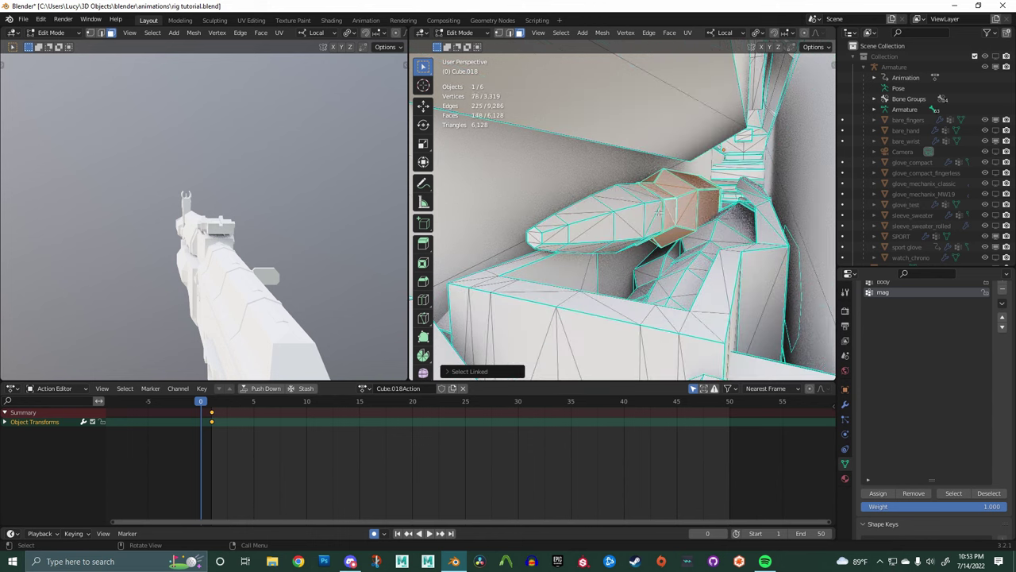
scroll(1004, 292, up, 1)
click(1003, 302)
double_click(890, 324)
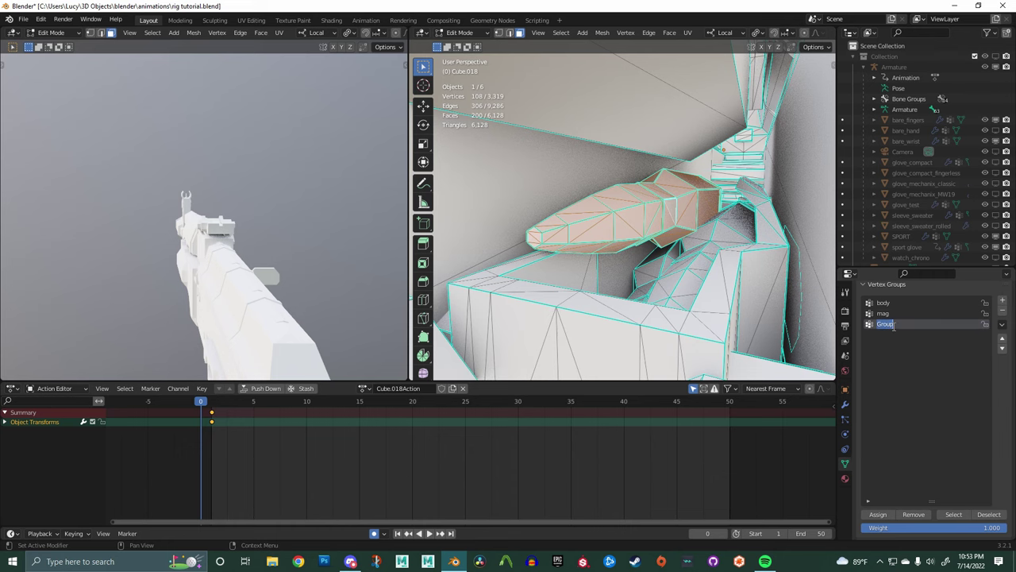
text(bullet)
key(Return)
Step: Name the new vertex group bullet and select the mag group's geometry to check it, clearing the selection when done
click(931, 313)
click(956, 515)
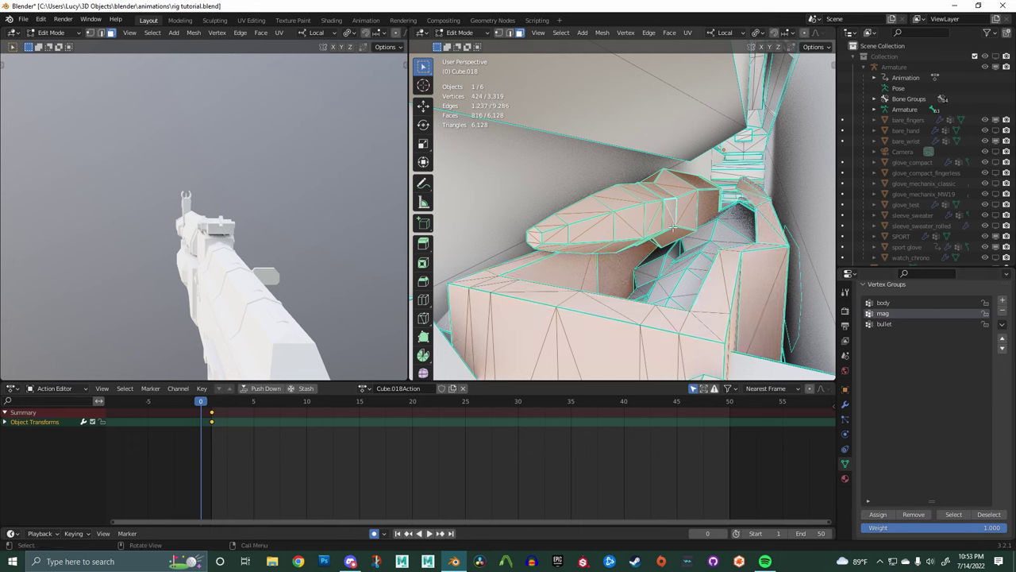
key(alt+a)
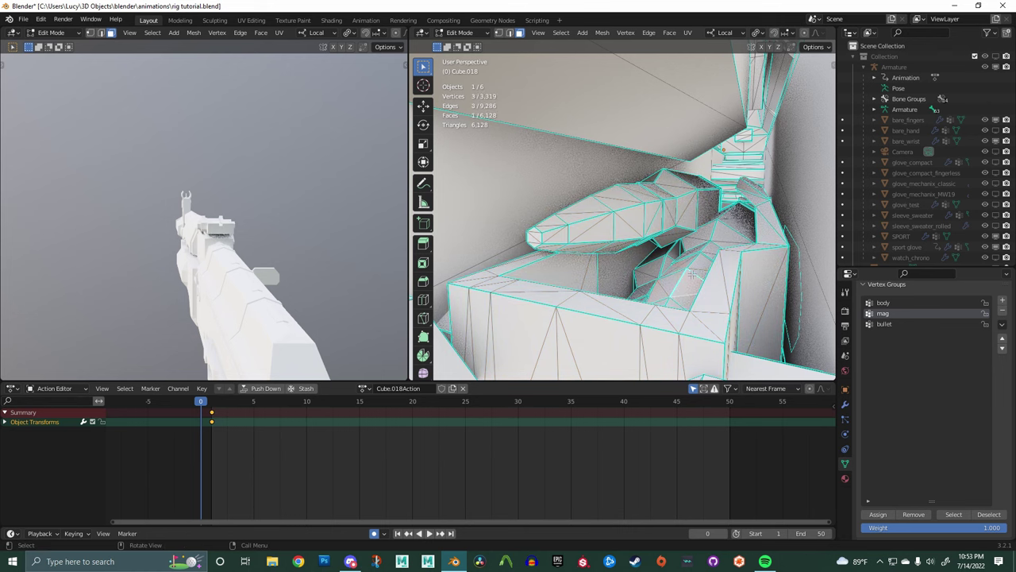
Step: Select the linked parts of the remaining bullets inside the magazine and assign them to a new vertex group named bullets
key(l)
key(l)
middle_drag(652, 288, 622, 319)
key(l)
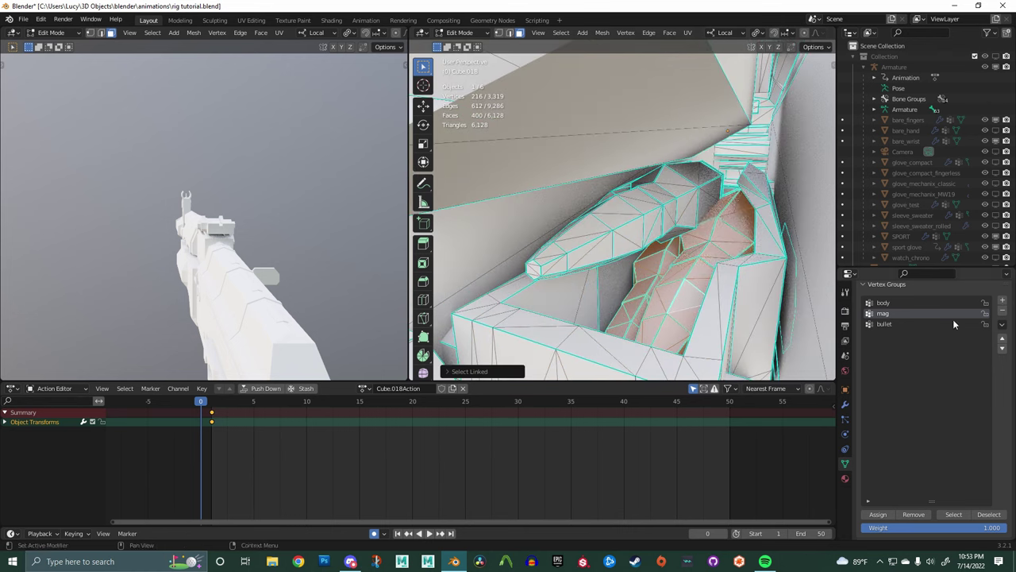
click(1002, 300)
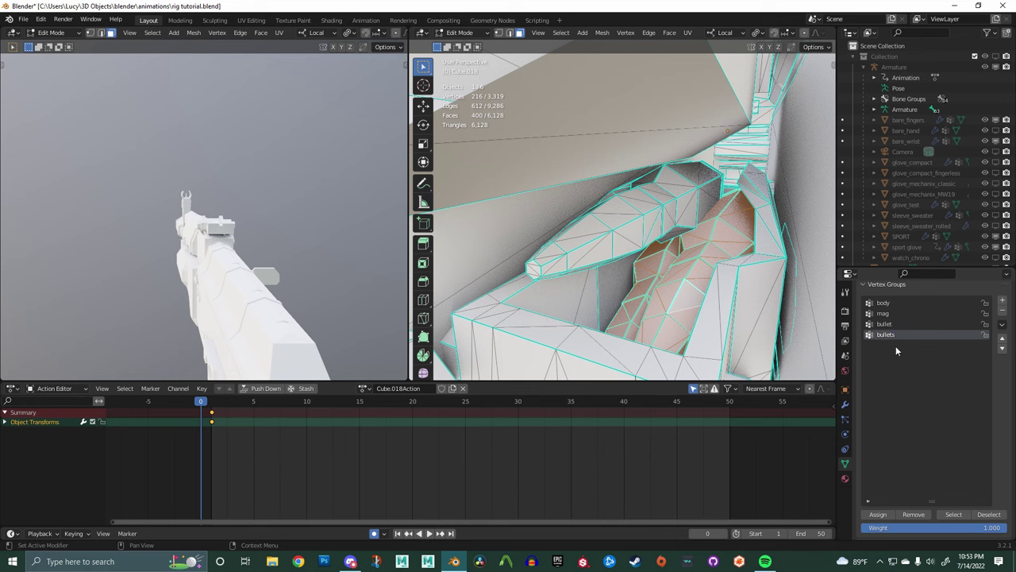
click(876, 515)
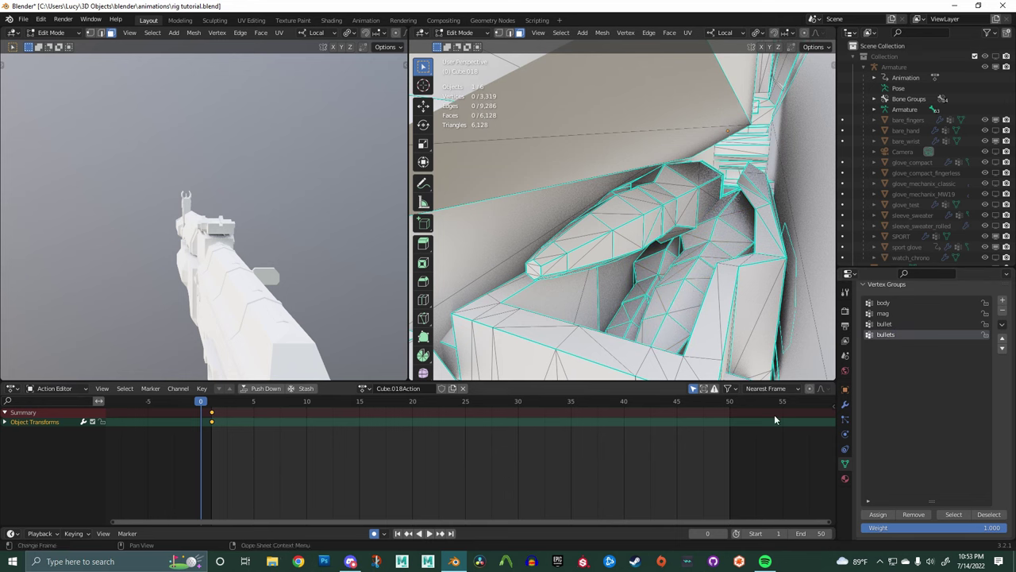
Step: Select only the linked magazine release lever ahead of the trigger guard and assign it to a new vertex group named magrel
key(alt+a)
key(KP_3)
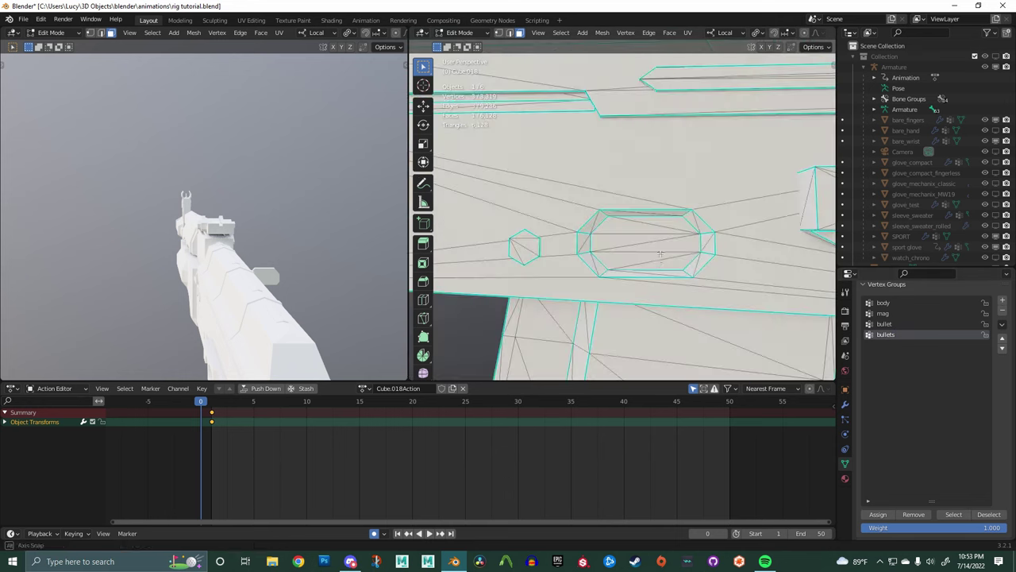
scroll(744, 275, down, 6)
shift+middle_drag(705, 306, 770, 302)
key(l)
key(g)
right_click(701, 320)
click(1002, 300)
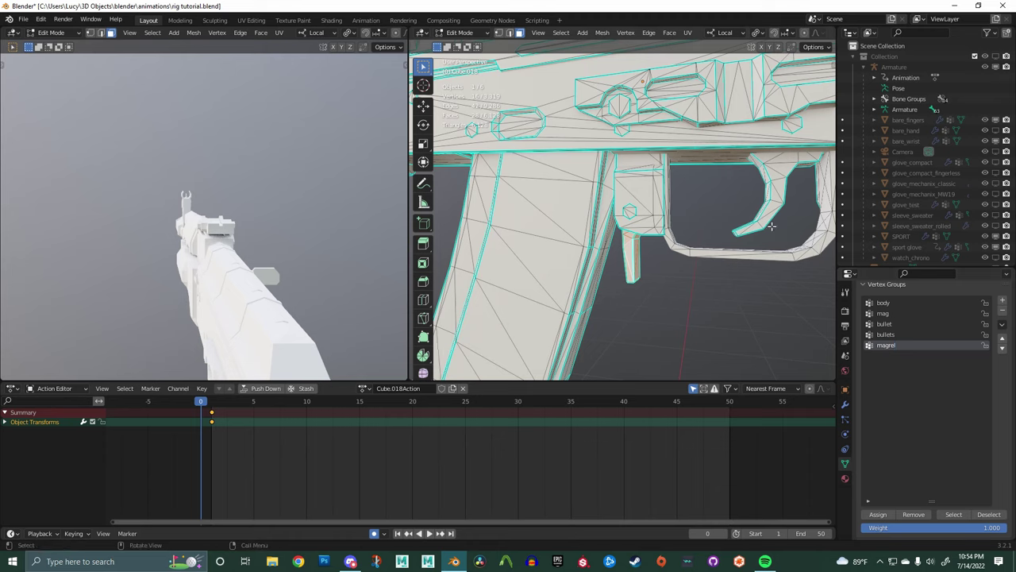
Step: Select the linked trigger geometry and assign it to a new vertex group named trigger
key(l)
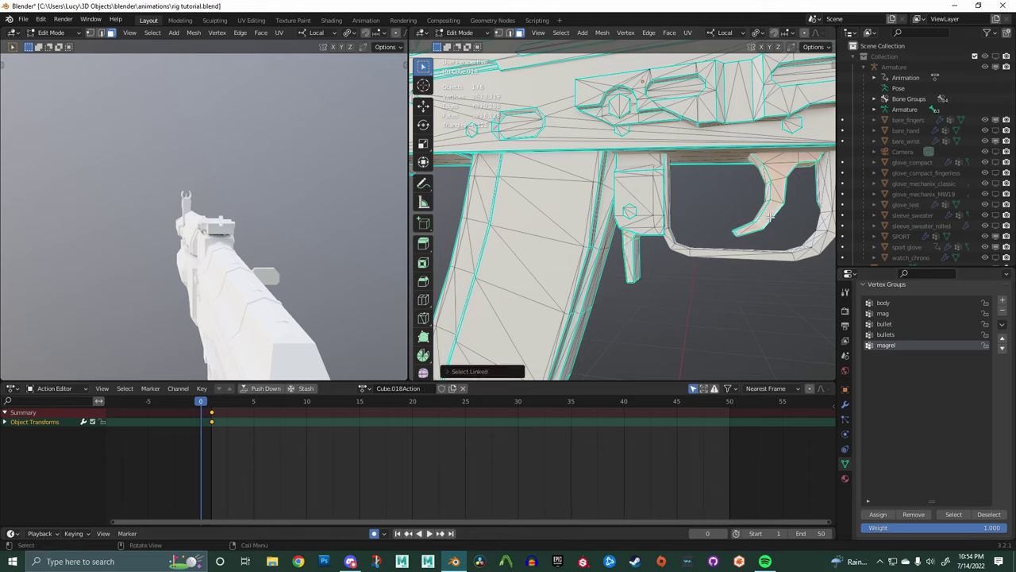
click(1002, 302)
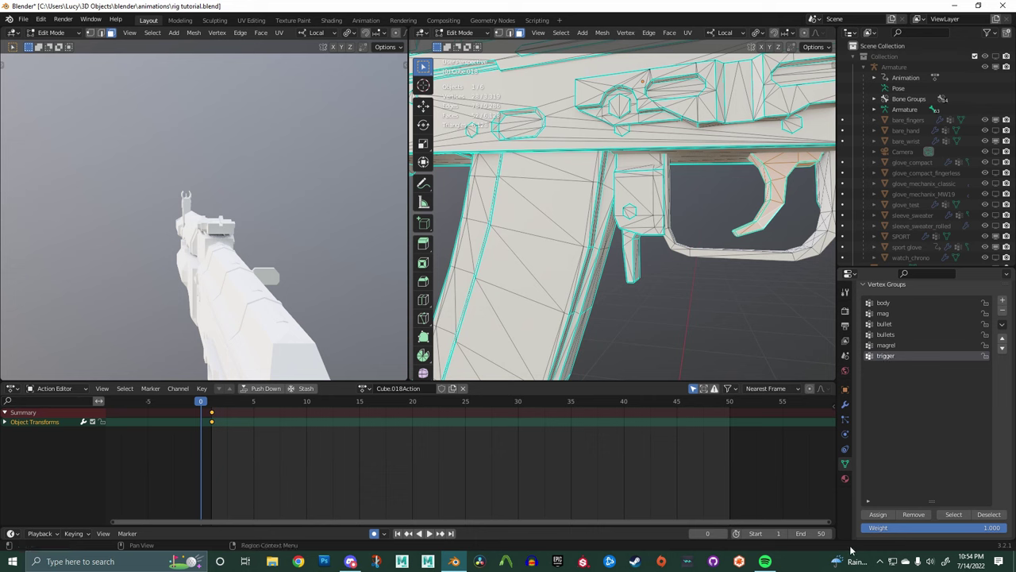
click(881, 516)
Step: Select the linked bolt parts in and around the receiver with X-ray on, checking the selection with a cancelled move
scroll(766, 266, down, 4)
middle_drag(766, 266, 682, 295)
scroll(593, 258, up, 3)
key(l)
key(alt+z)
key(l)
scroll(663, 250, down, 4)
key(g)
right_click(651, 251)
Step: Try moving the selected bolt parts along the X axis to inspect the geometry inside the receiver
scroll(651, 251, up, 4)
key(g)
key(x)
click(647, 256)
scroll(675, 270, up, 5)
middle_drag(640, 228, 674, 232)
key(ctrl+z)
Step: Add the remaining linked bolt piece inside the receiver to the selection with X-ray turned off
scroll(674, 232, down, 5)
middle_drag(608, 237, 653, 244)
scroll(654, 247, up, 8)
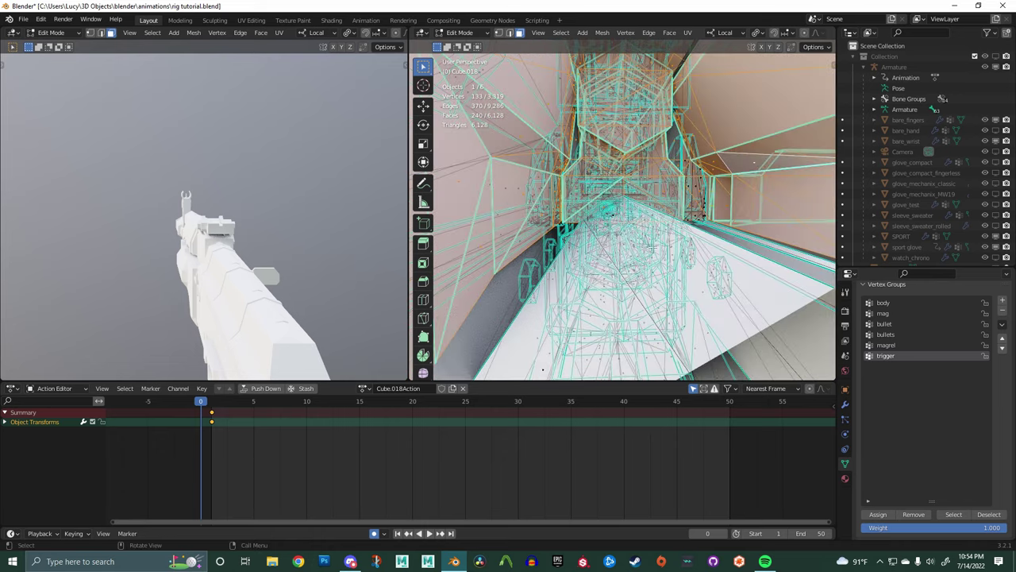
key(l)
key(ctrl+z)
key(alt+z)
key(l)
scroll(671, 261, down, 6)
alt+middle_drag(671, 261, 575, 269)
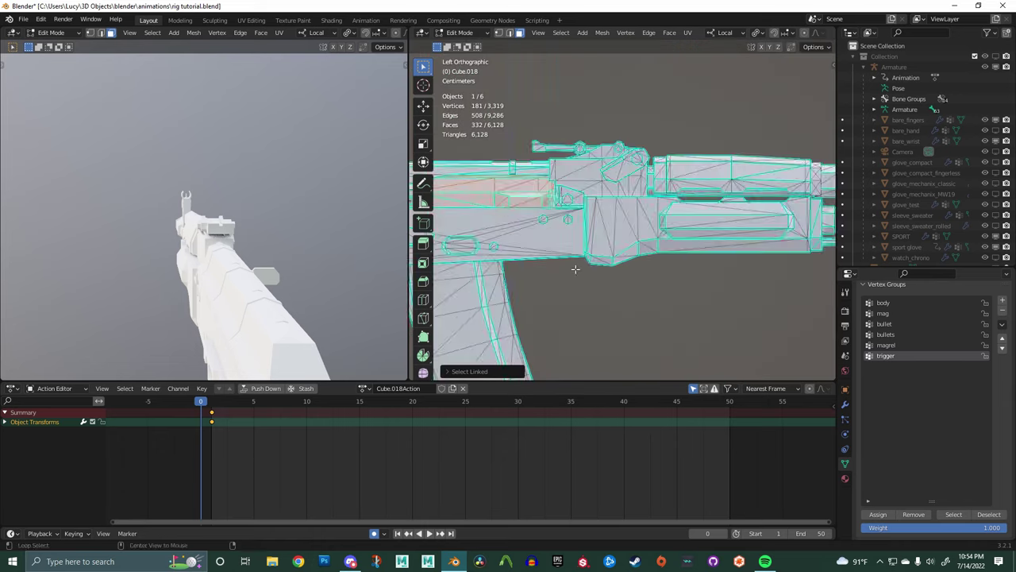
Step: Test the selected bolt parts' movement along X and assign them to a new vertex group named bolt
scroll(576, 269, down, 3)
key(super)
click(553, 154)
shift+middle_drag(573, 209, 667, 226)
key(ctrl+z)
scroll(601, 215, up, 2)
key(g)
key(x)
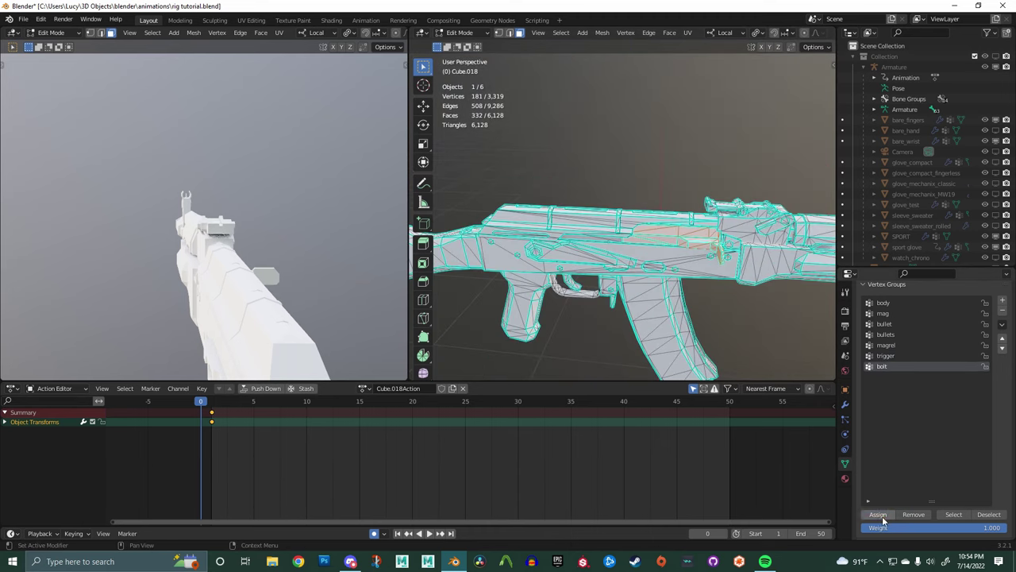
click(878, 515)
Step: Turn on X-ray and switch the viewport to solid shading
key(alt+z)
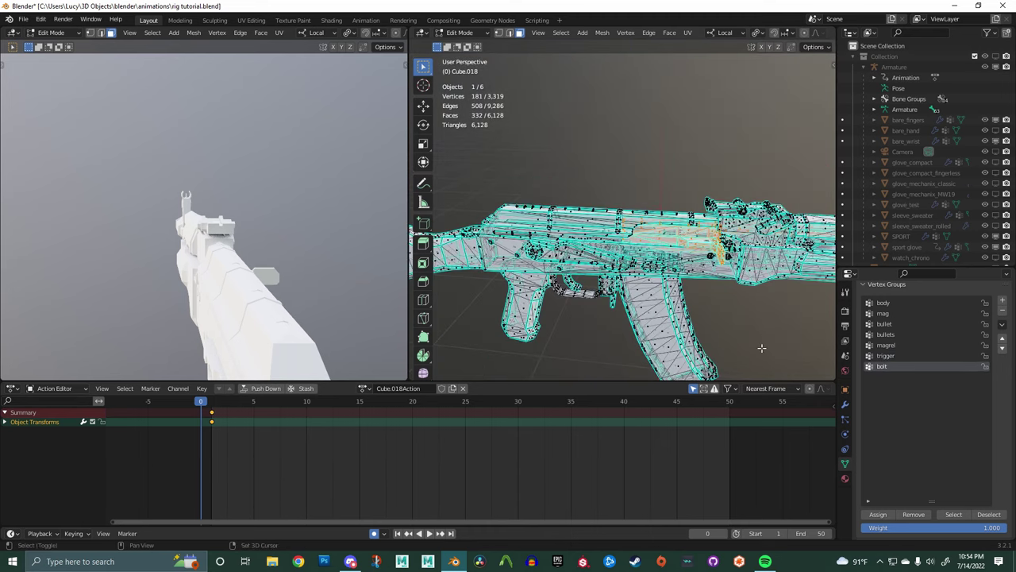
shift+middle_drag(760, 343, 743, 311)
scroll(805, 36, down, 6)
click(809, 34)
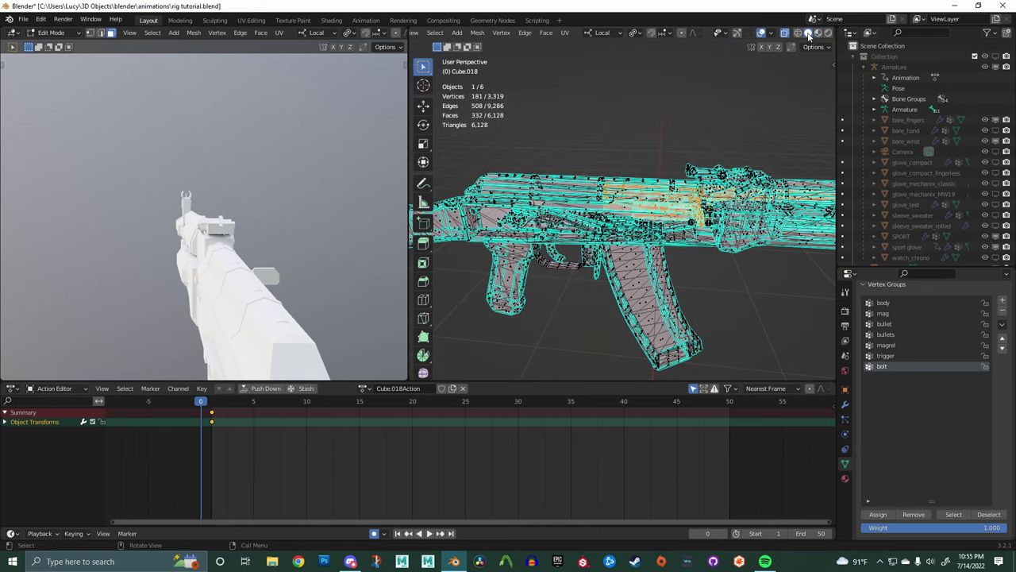
middle_drag(713, 113, 748, 147)
Step: Add the geometry of the trigger, magrel, bullets, bullet and mag vertex groups to the selected bolt parts
click(912, 357)
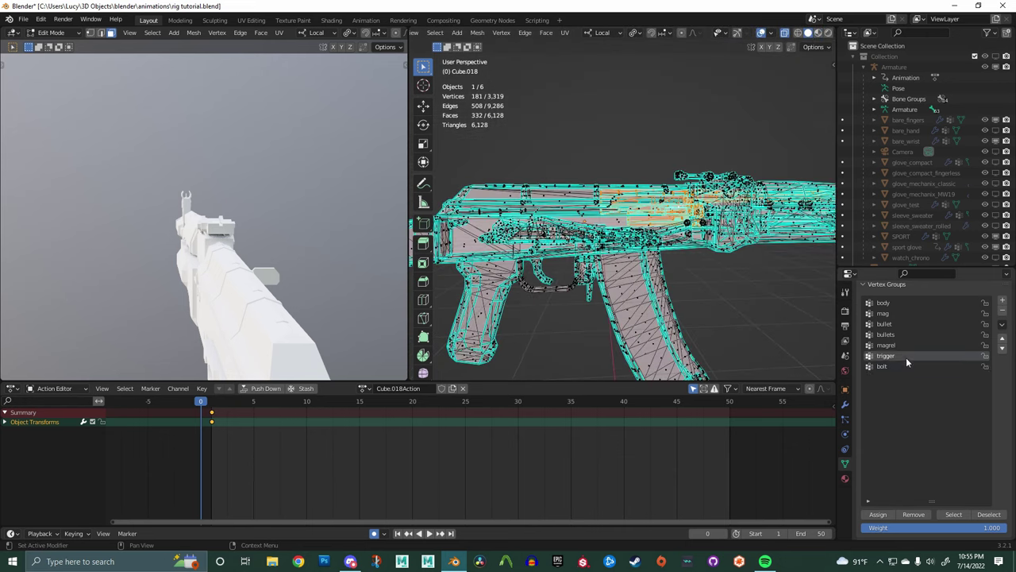
click(887, 347)
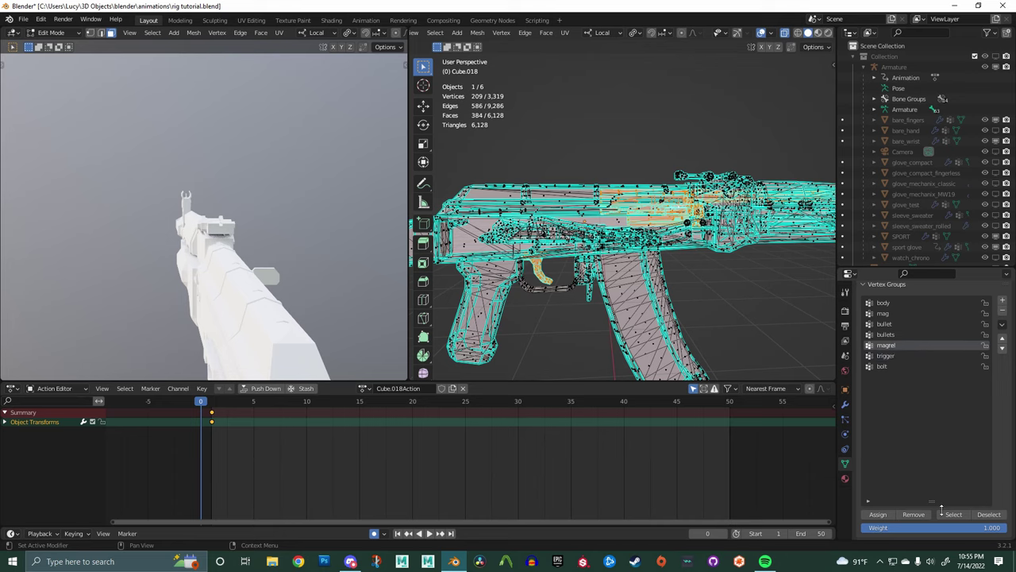
click(960, 514)
click(889, 334)
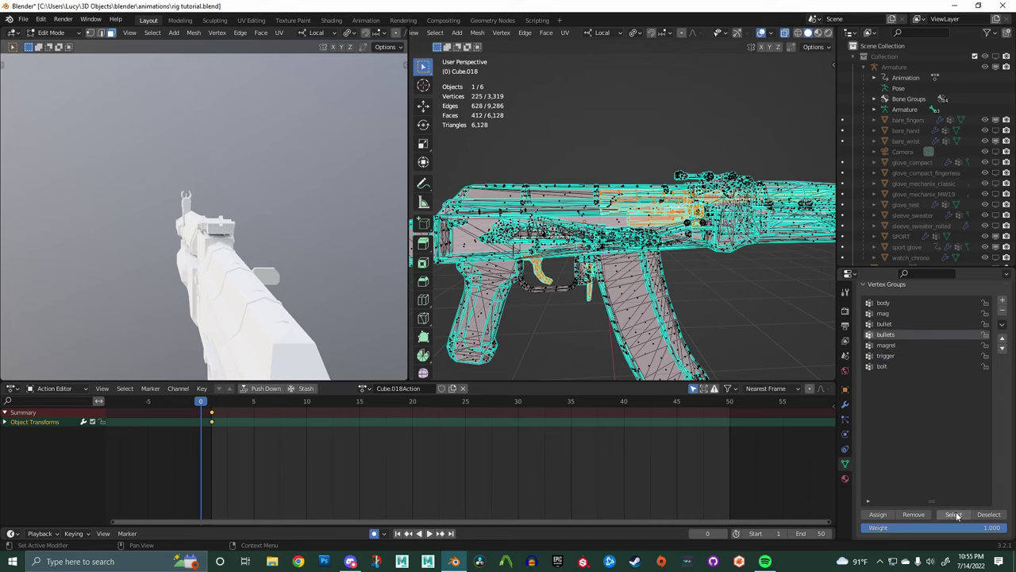
click(955, 515)
click(905, 324)
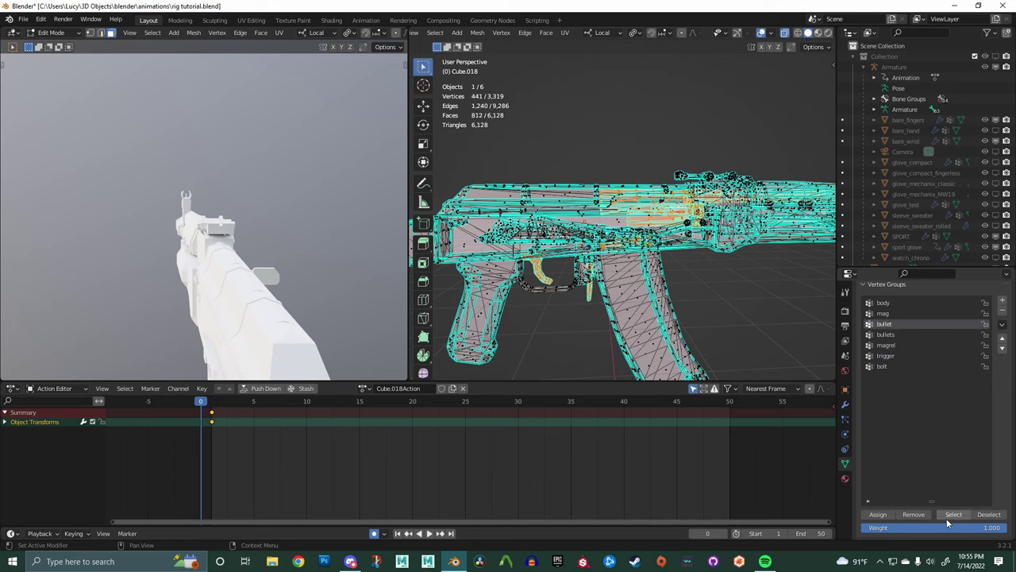
click(953, 515)
click(893, 313)
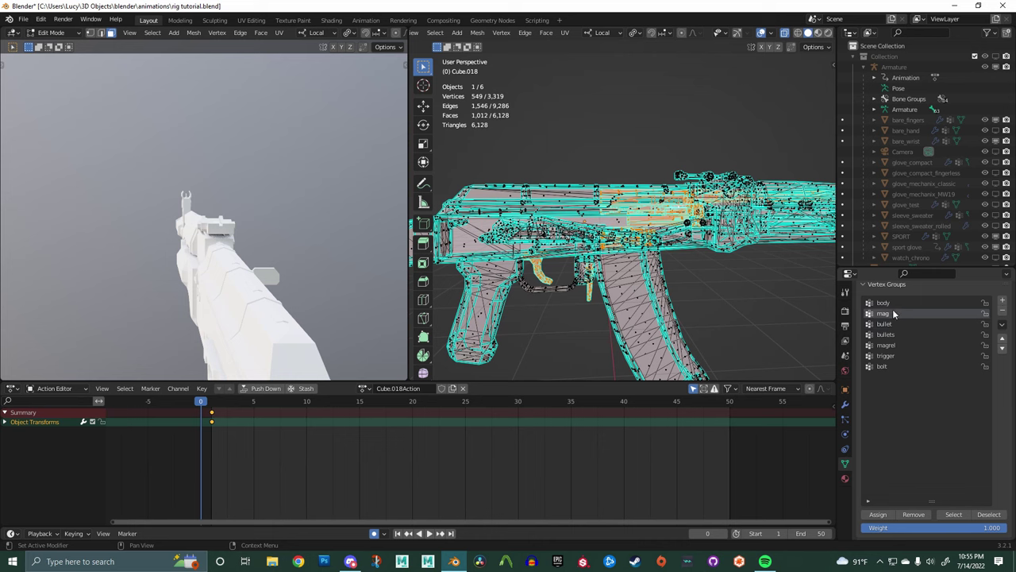
click(956, 514)
scroll(671, 268, down, 4)
scroll(666, 268, up, 3)
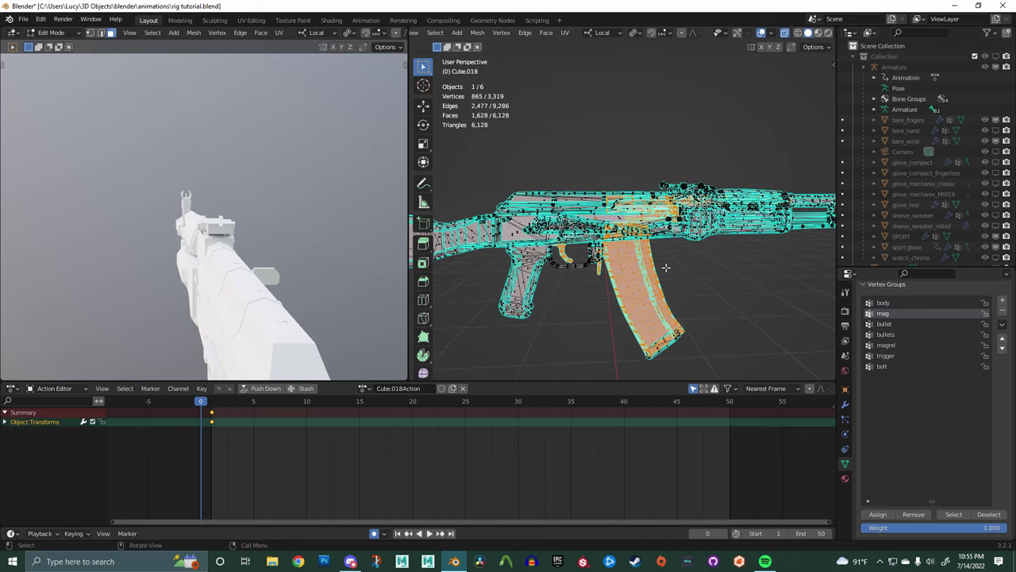
Step: Remove the selected moving parts from the body vertex group and select the body group to check its remaining geometry
click(889, 304)
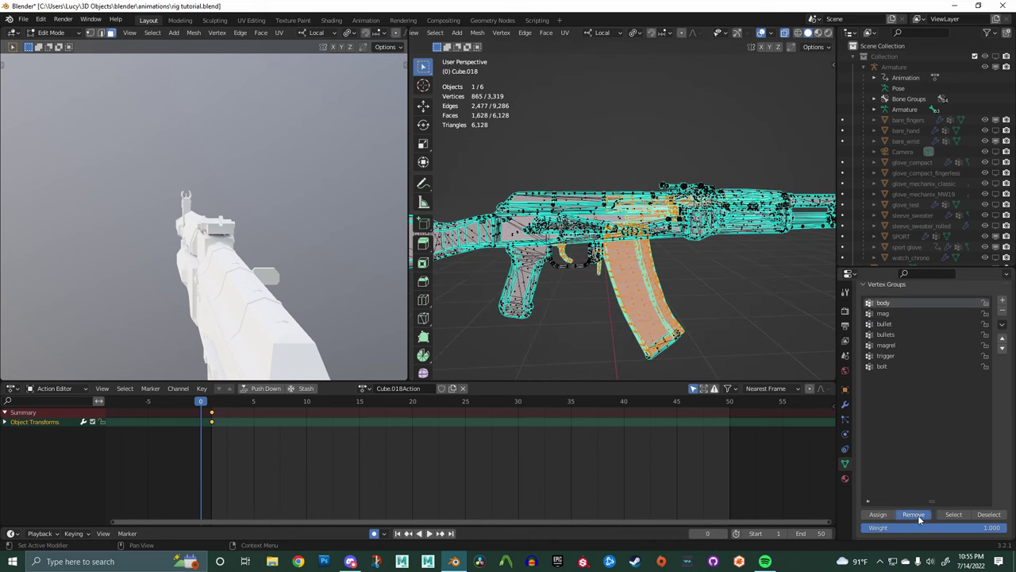
click(762, 334)
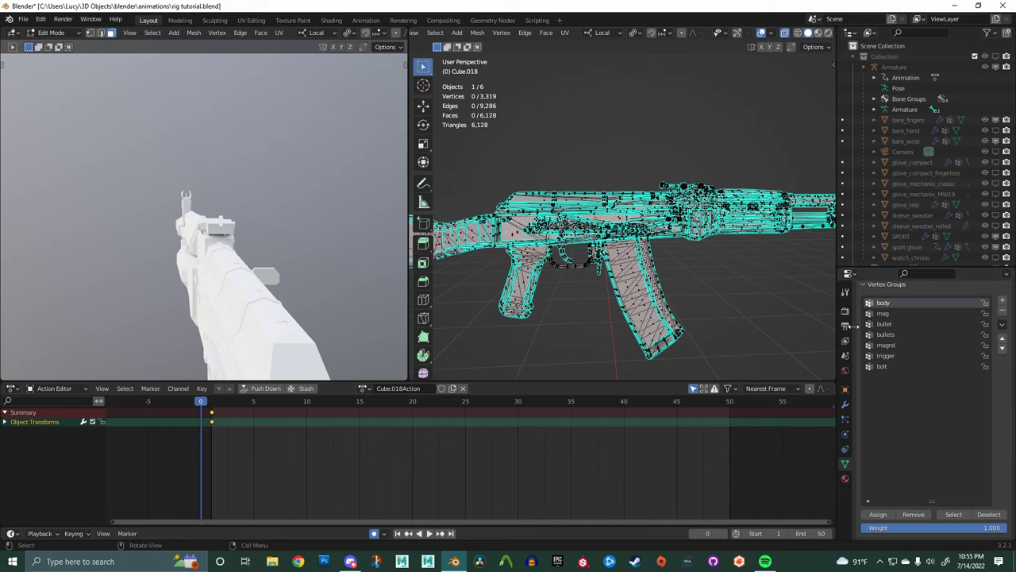
click(958, 516)
scroll(700, 331, down, 3)
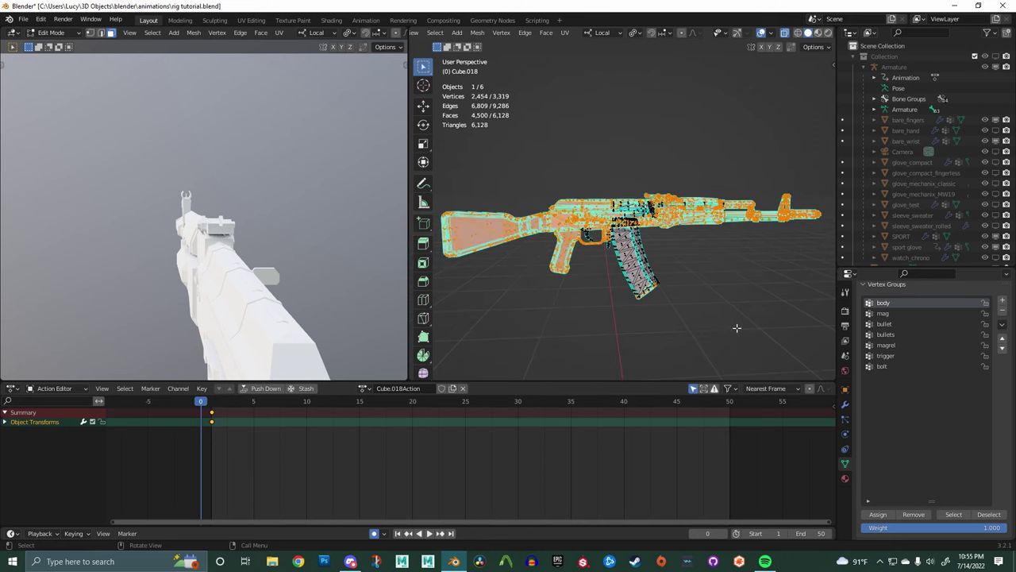
key(g)
right_click(704, 227)
scroll(687, 290, up, 4)
scroll(687, 291, up, 2)
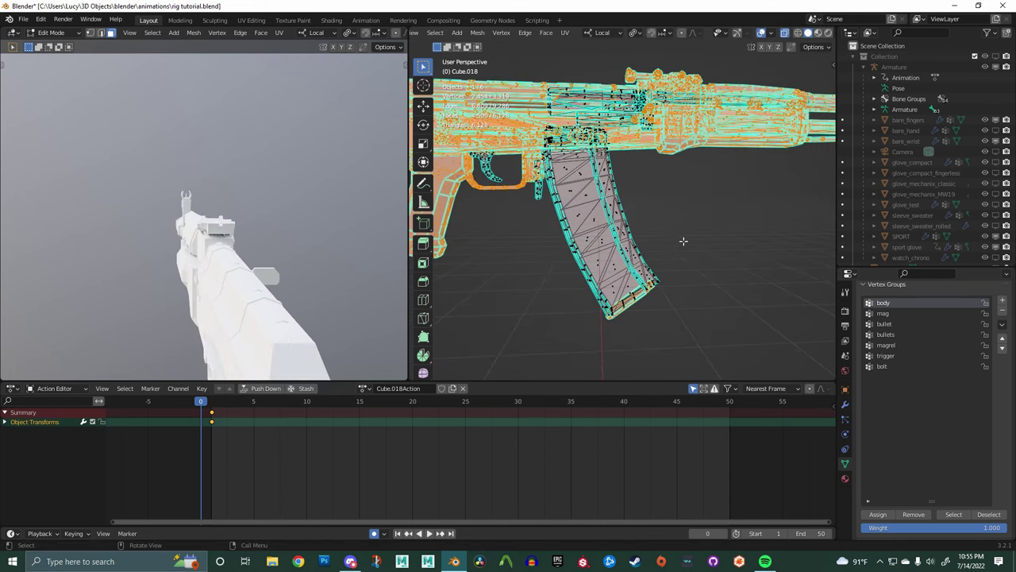
Step: In side view, deselect all body geometry except the piece at the magazine's lower end, checking it with a cancelled move
scroll(691, 258, down, 6)
alt+middle_drag(683, 240, 760, 193)
ctrl+drag(802, 137, 524, 217)
ctrl+drag(610, 125, 466, 277)
scroll(465, 278, up, 2)
key(g)
right_click(666, 287)
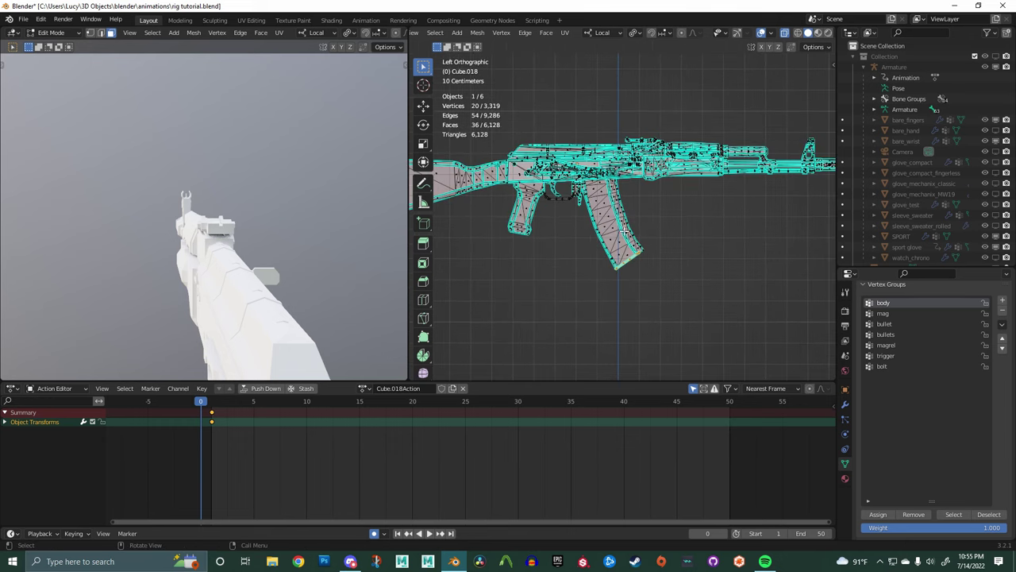
Step: Assign the magazine's lower end piece to the mag vertex group and check the group by selecting its geometry
click(884, 315)
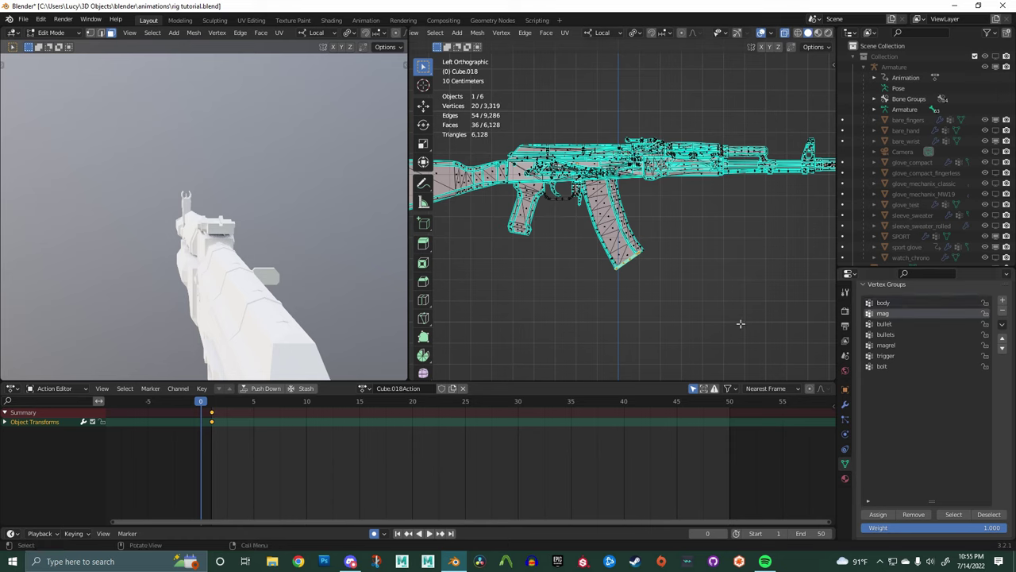
key(alt+a)
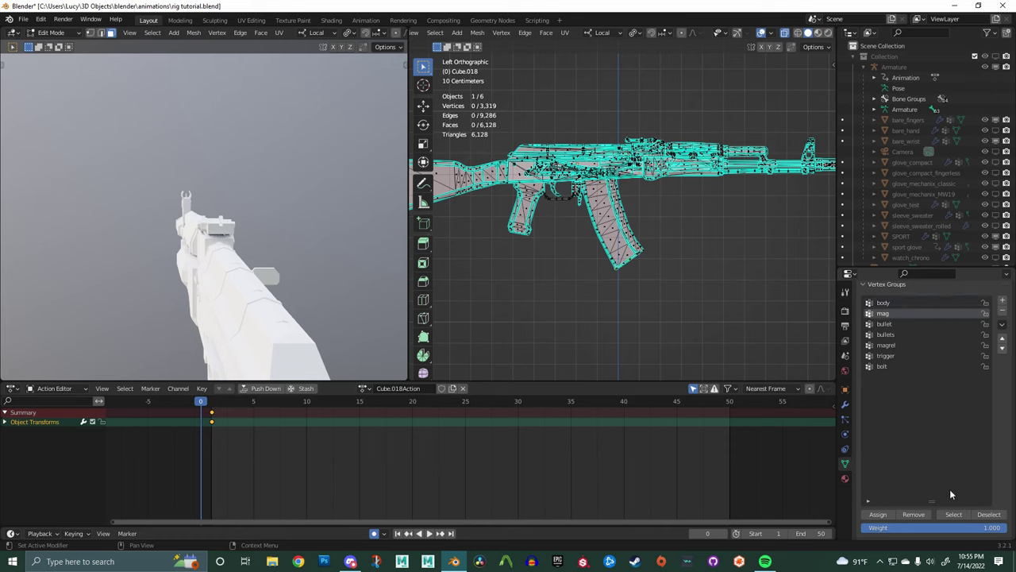
click(953, 514)
key(g)
right_click(689, 283)
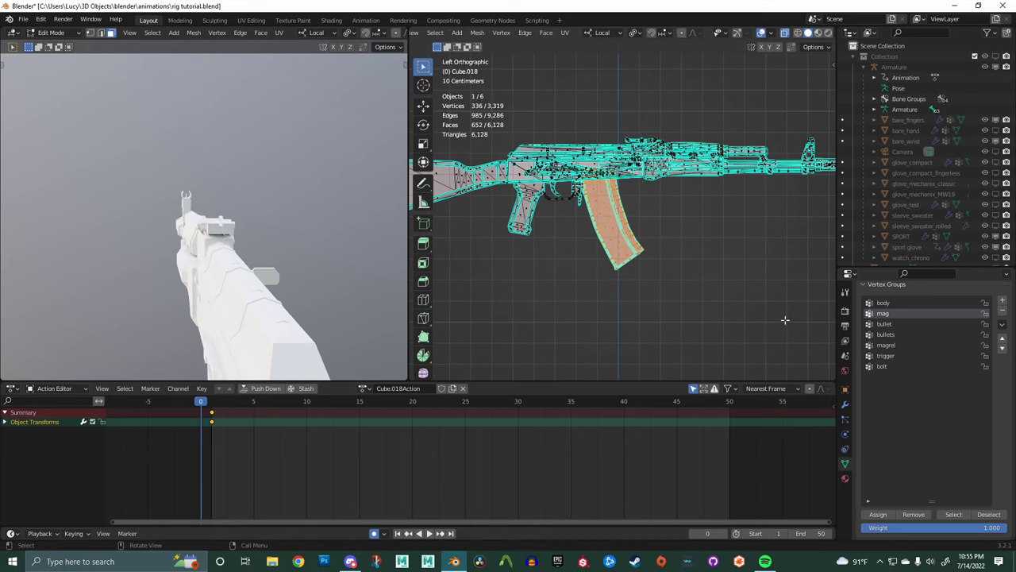
Step: Select the mag group's geometry, remove it from the body vertex group and clear the selection
key(alt+a)
click(906, 300)
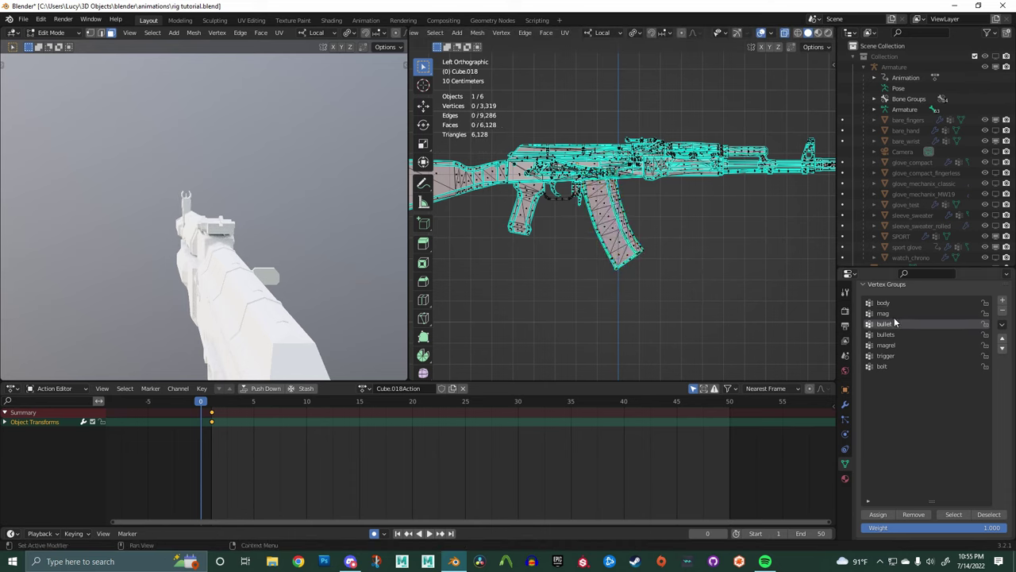
click(894, 313)
click(954, 515)
click(911, 301)
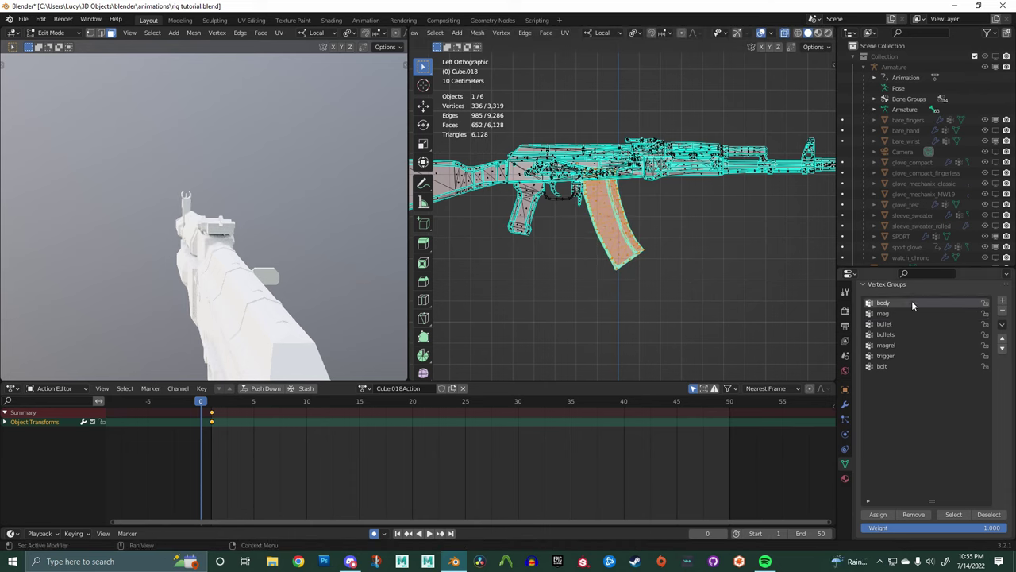
click(910, 516)
click(682, 242)
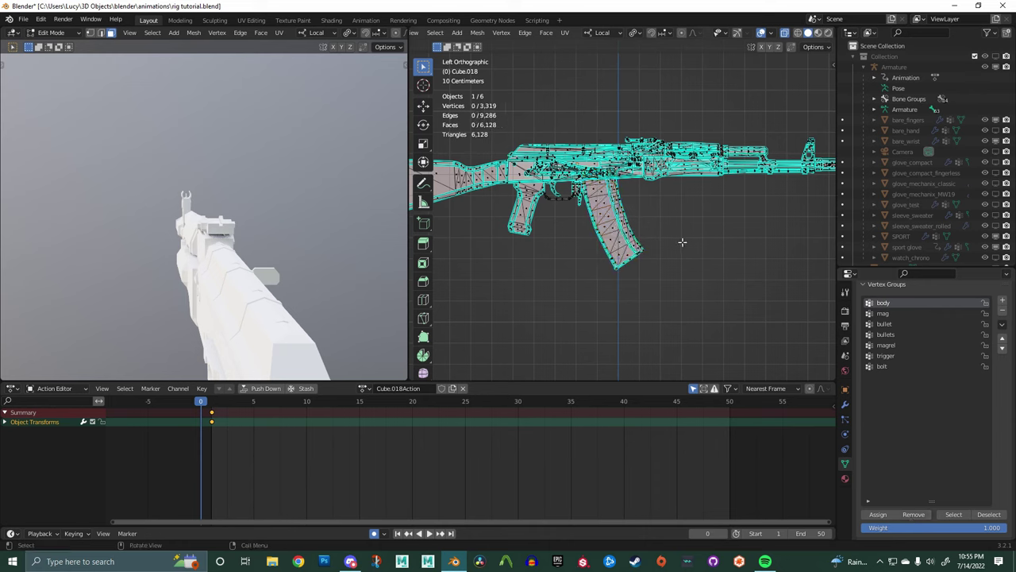
Step: Select the body group's geometry and check with cancelled moves that it separates from the moving parts
click(960, 514)
key(g)
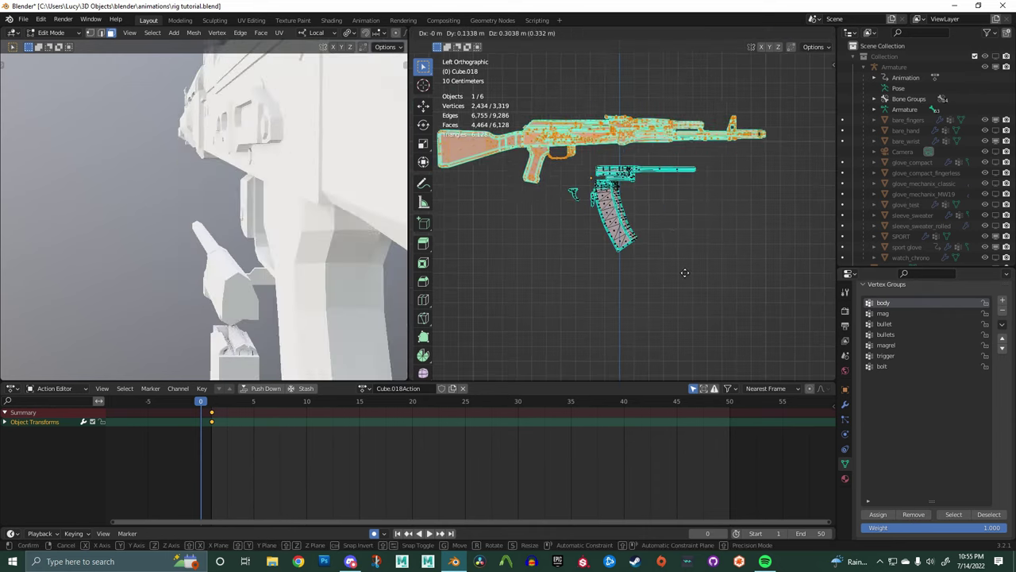
right_click(682, 270)
middle_drag(681, 269, 717, 231)
key(g)
right_click(682, 161)
scroll(693, 193, up, 1)
scroll(693, 194, down, 3)
click(694, 230)
Step: Return to Object Mode, turn off X-ray and enable the arm rig's collection in the viewports
key(Tab)
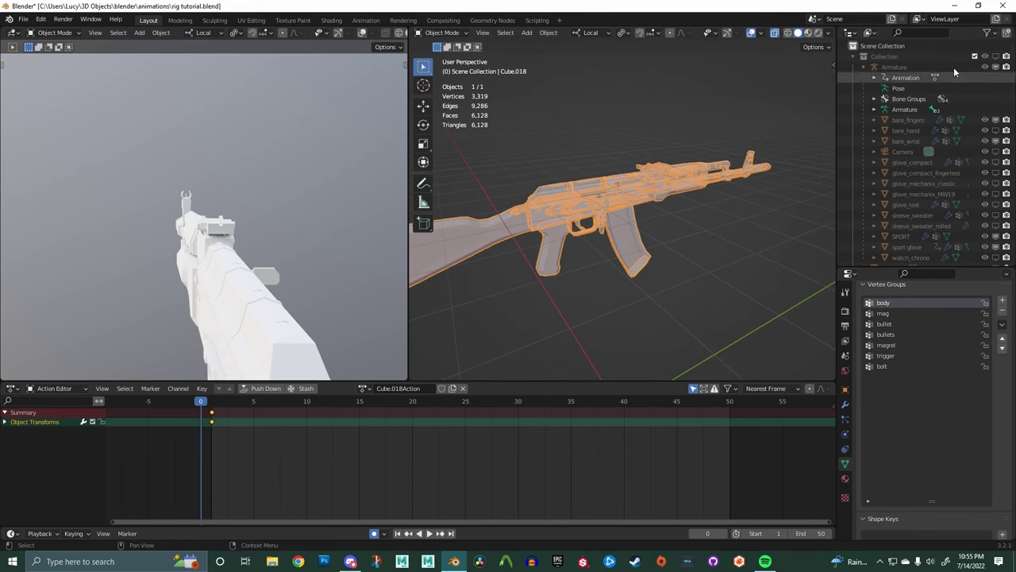
click(775, 32)
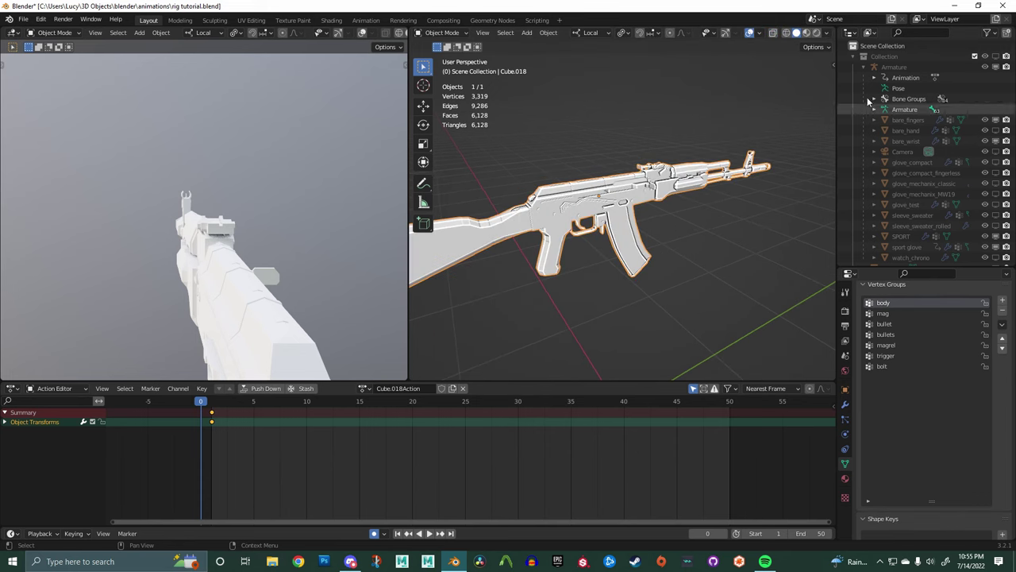
click(996, 57)
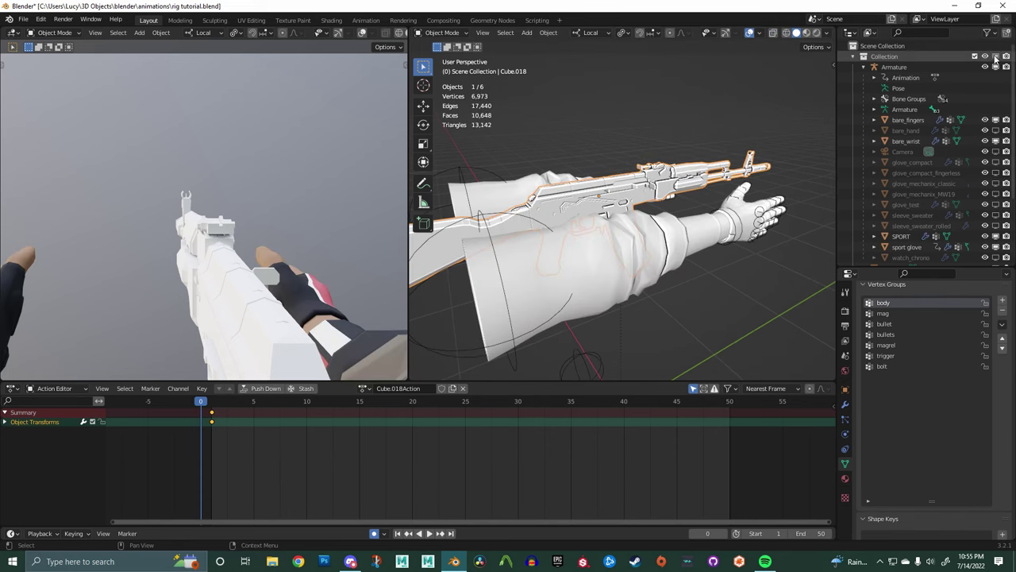
Step: Open the arm armature in Edit Mode and disable bare_fingers, SPORT, sport glove and bare_wrist in the viewports
click(508, 217)
key(Tab)
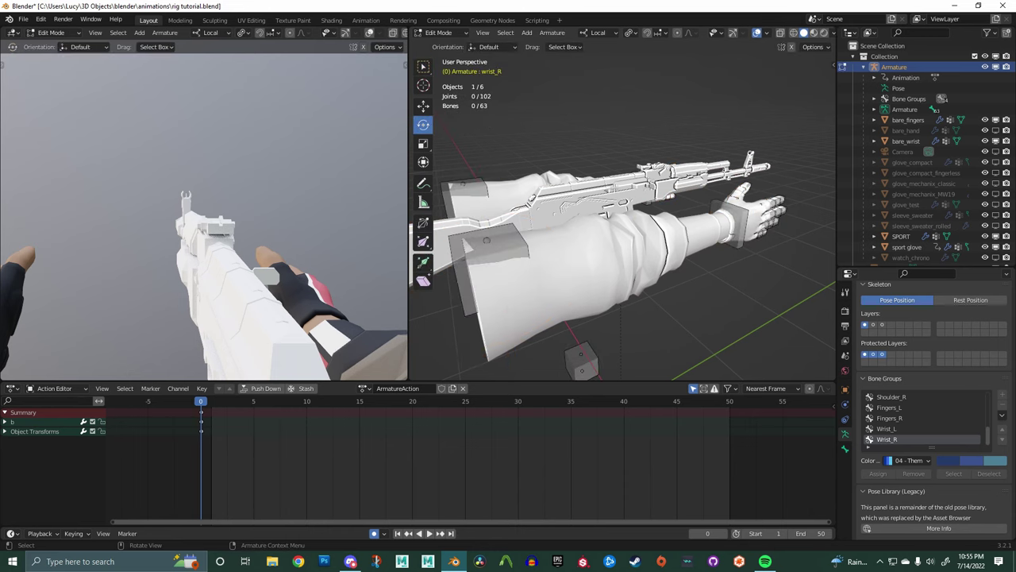
middle_drag(609, 185, 528, 221)
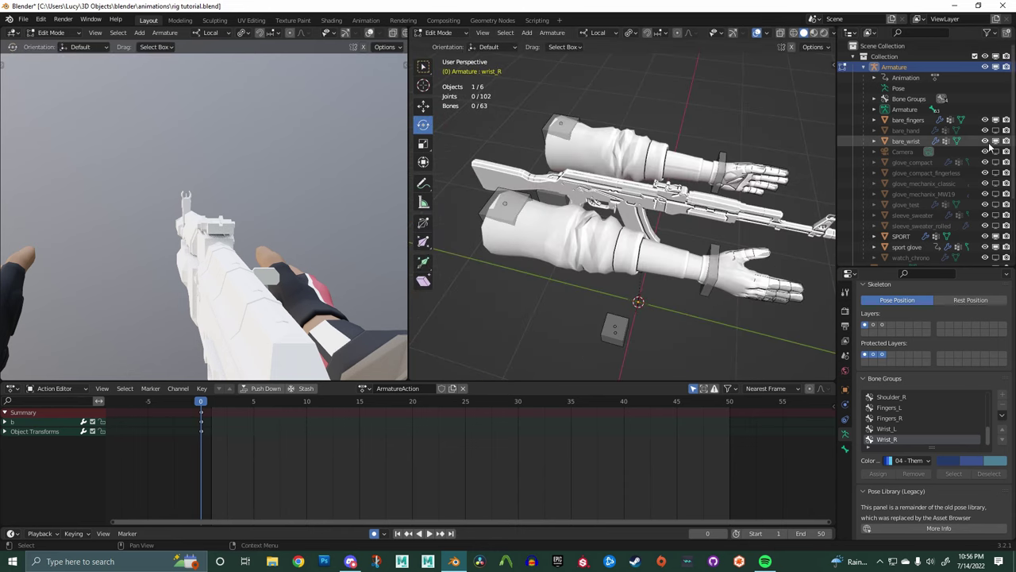
click(995, 120)
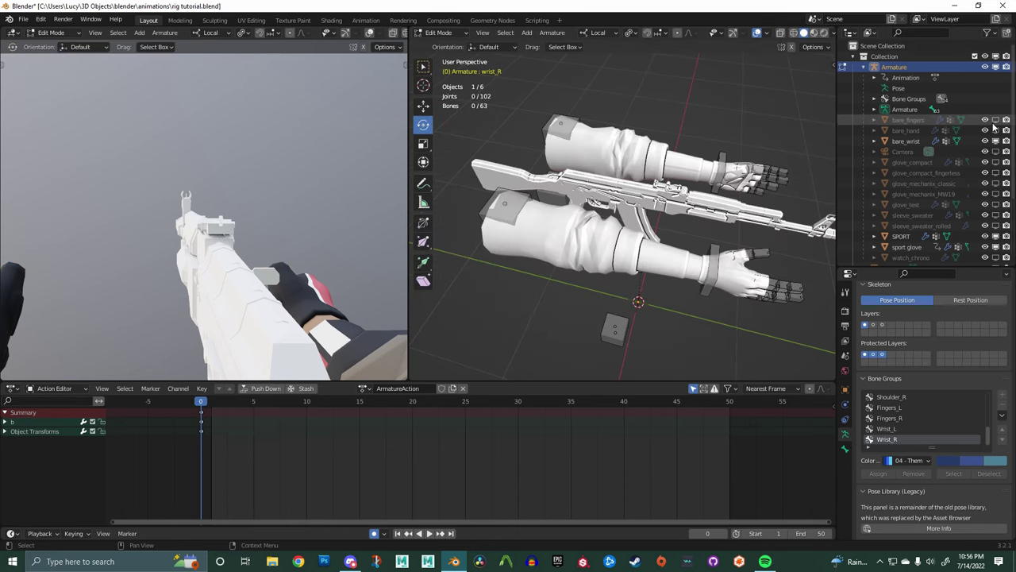
click(995, 236)
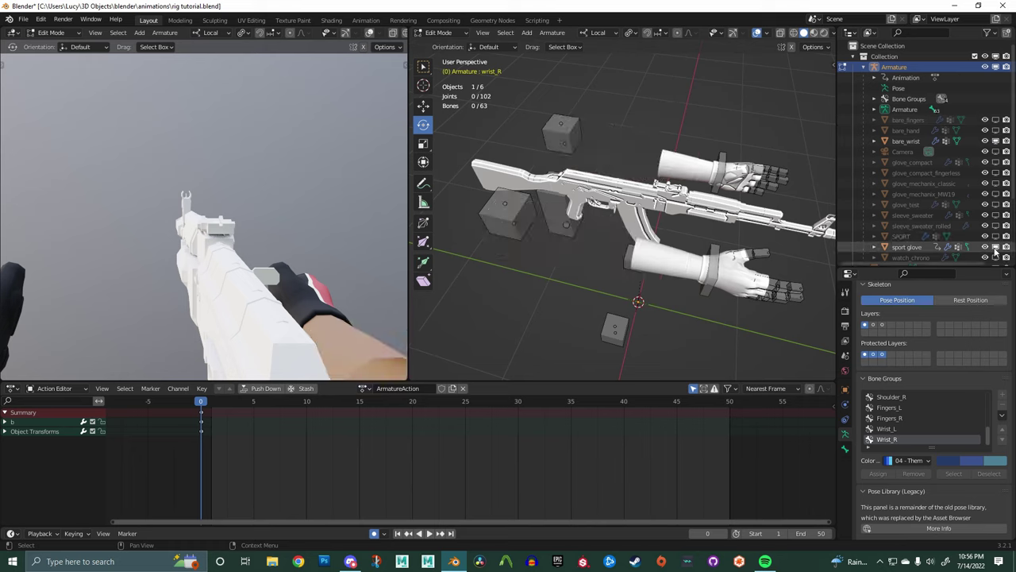
click(996, 247)
scroll(996, 251, down, 4)
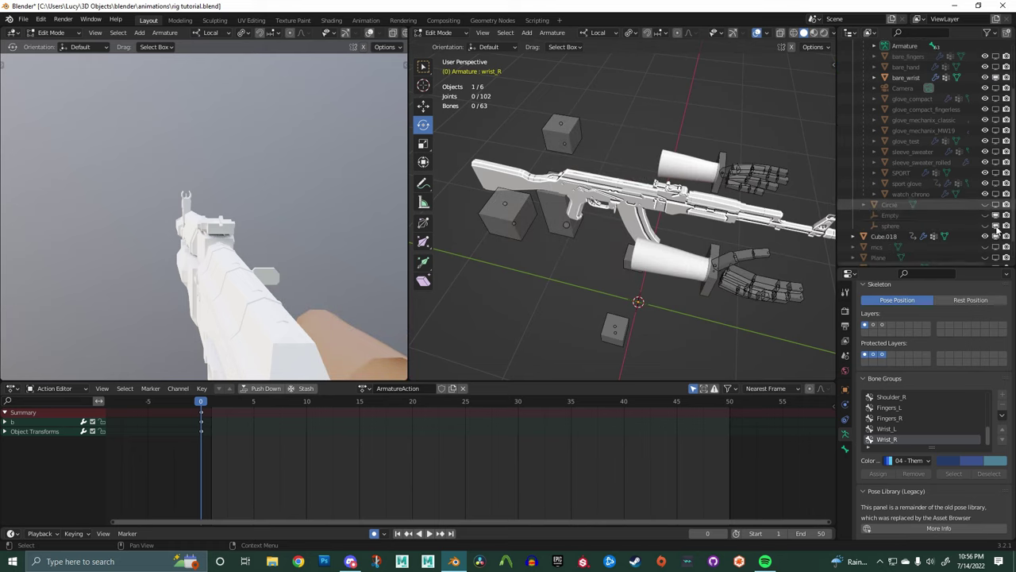
click(995, 77)
Step: Select all bones of the armature and hide them so only the rifle remains in view
middle_drag(612, 178, 650, 131)
scroll(681, 226, down, 4)
scroll(674, 224, up, 2)
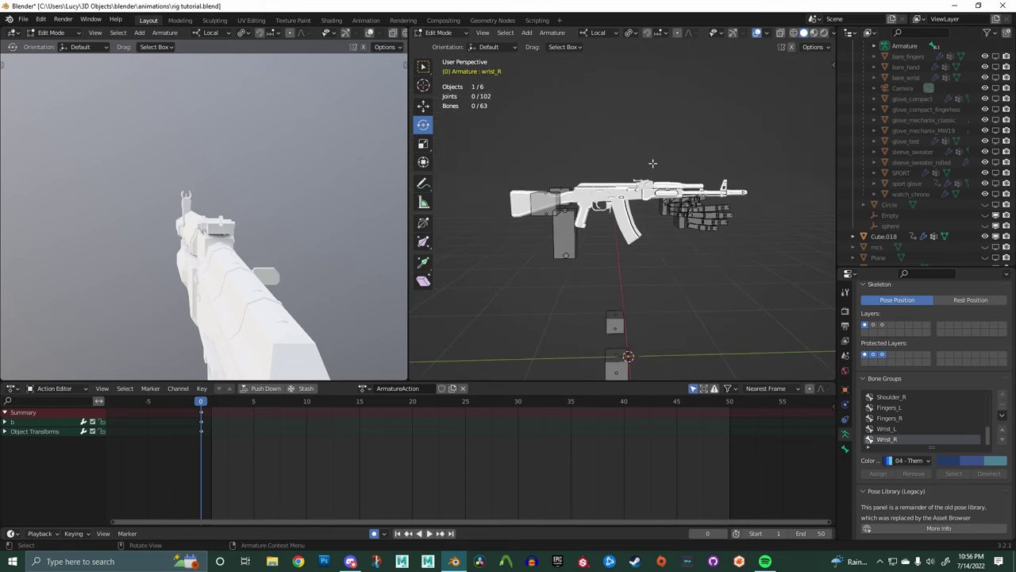
scroll(652, 163, up, 2)
key(a)
key(h)
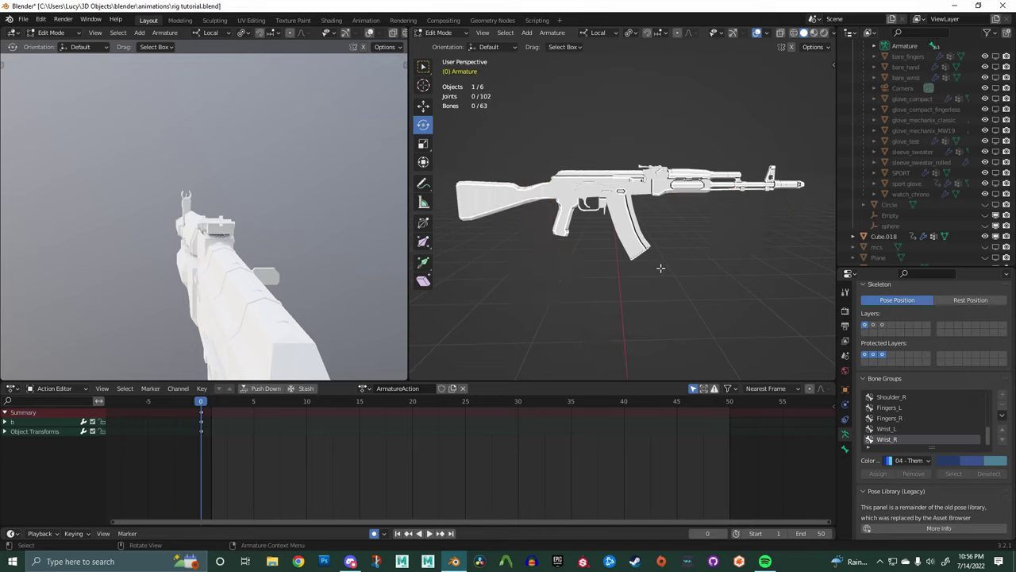
Step: Add a new bone to the armature and look through the armature's data properties
key(shift+a)
scroll(661, 268, down, 1)
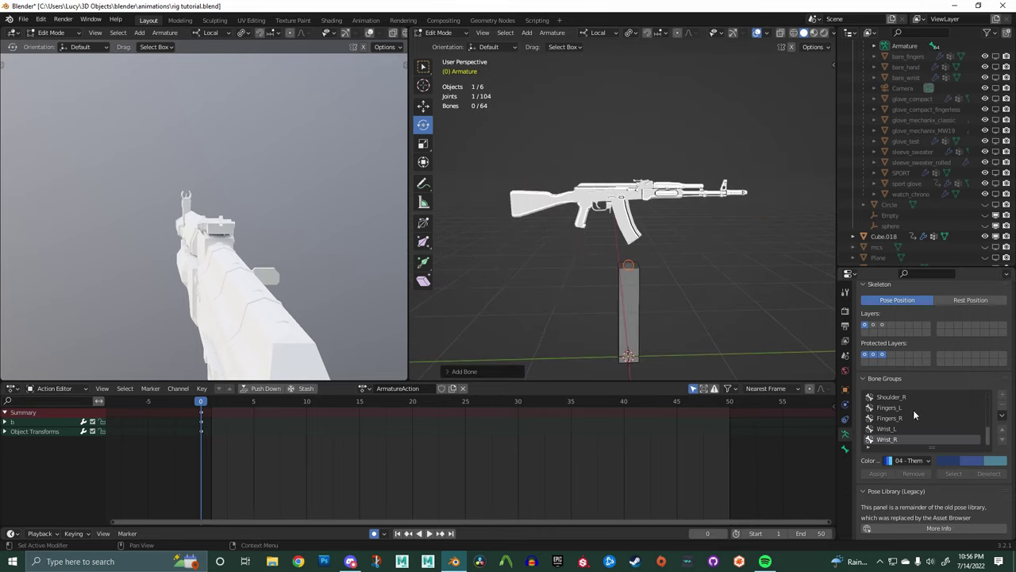
click(844, 406)
click(845, 421)
click(846, 435)
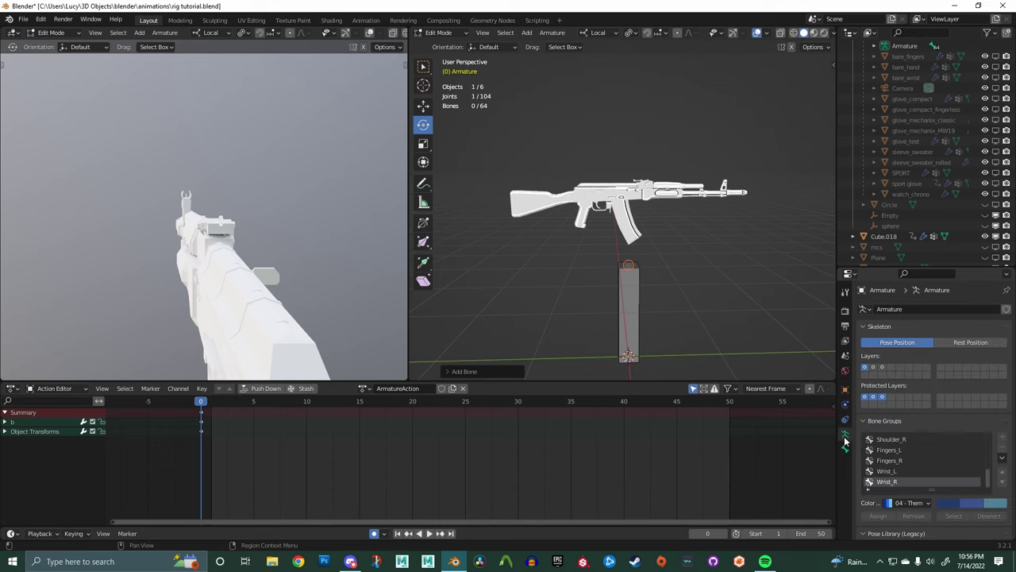
scroll(976, 510, down, 5)
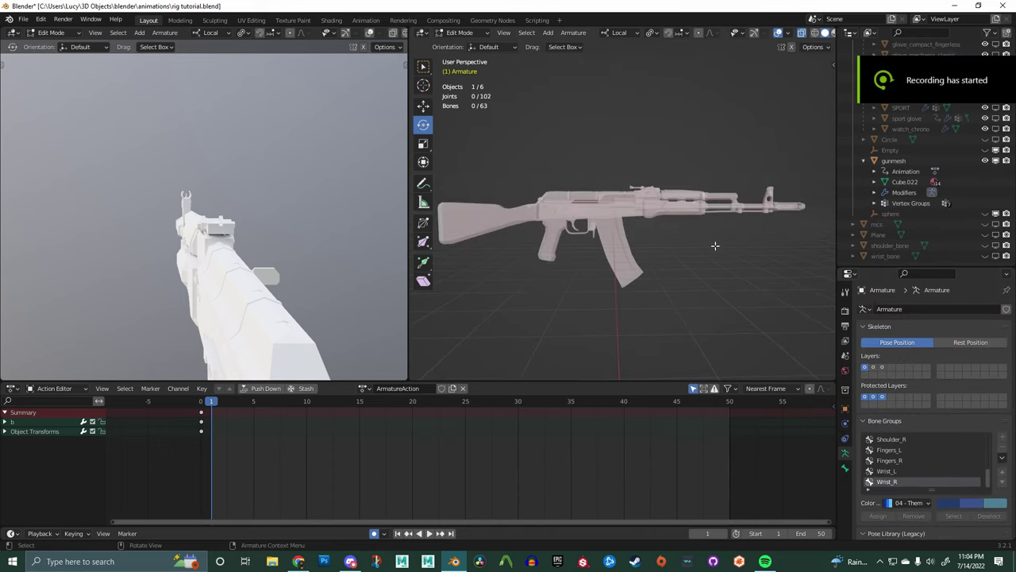
Step: Expand gunmesh's vertex groups in the outliner and add a new bone to the armature
click(874, 204)
scroll(875, 210, down, 3)
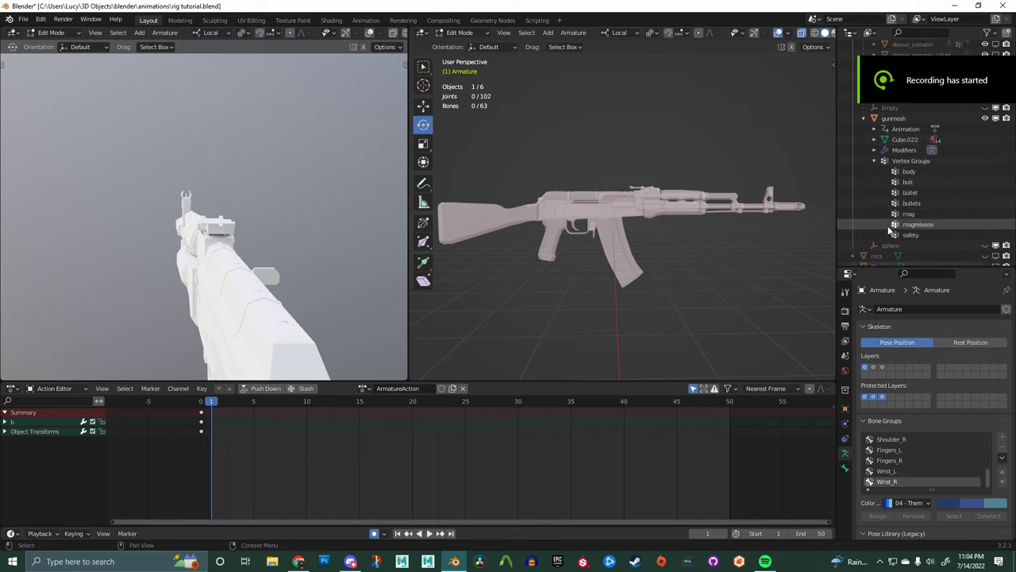
key(shift+a)
scroll(658, 262, down, 3)
Step: Change the armature's bone display type to Octahedral
scroll(913, 477, down, 10)
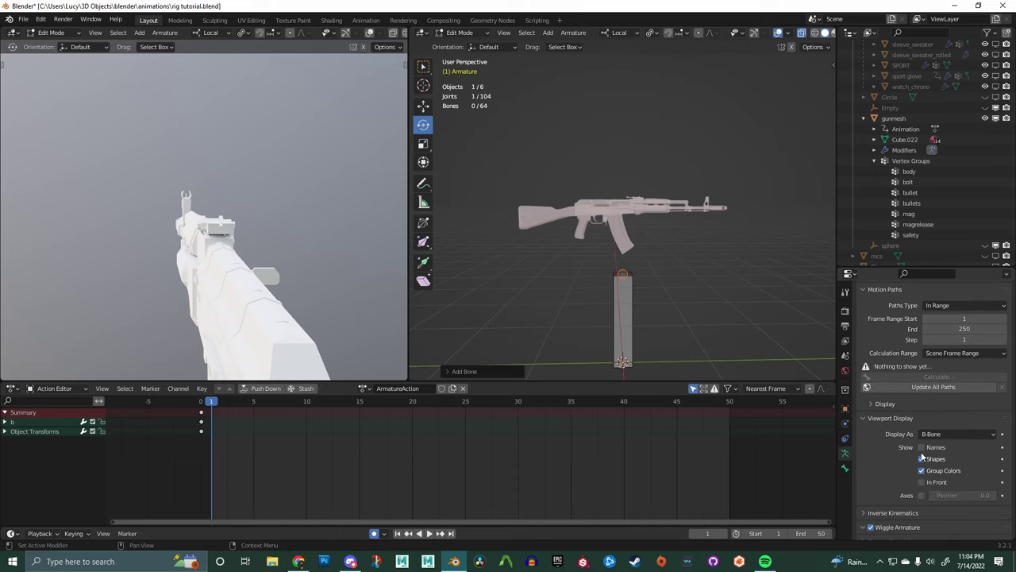
click(932, 434)
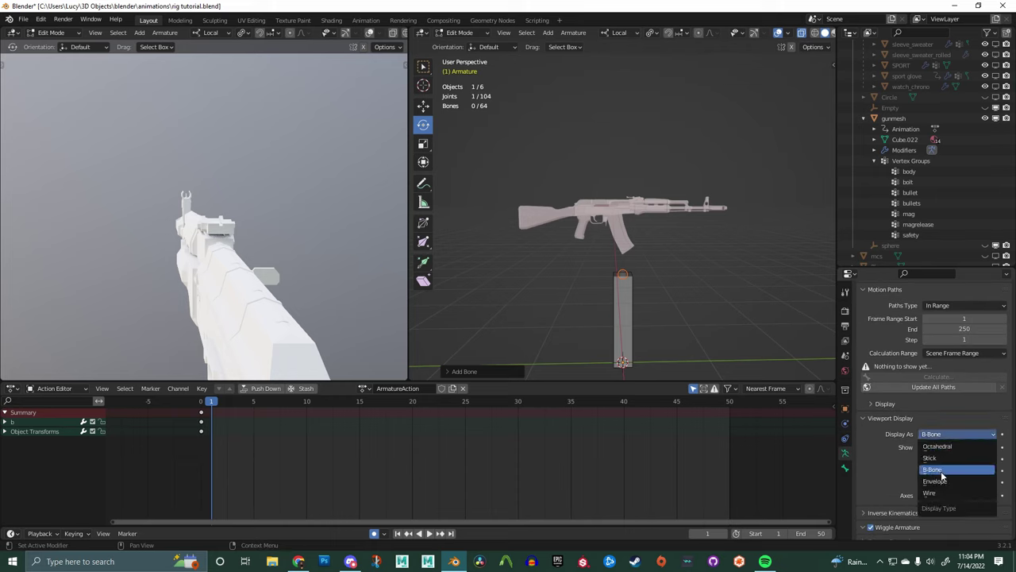
click(938, 446)
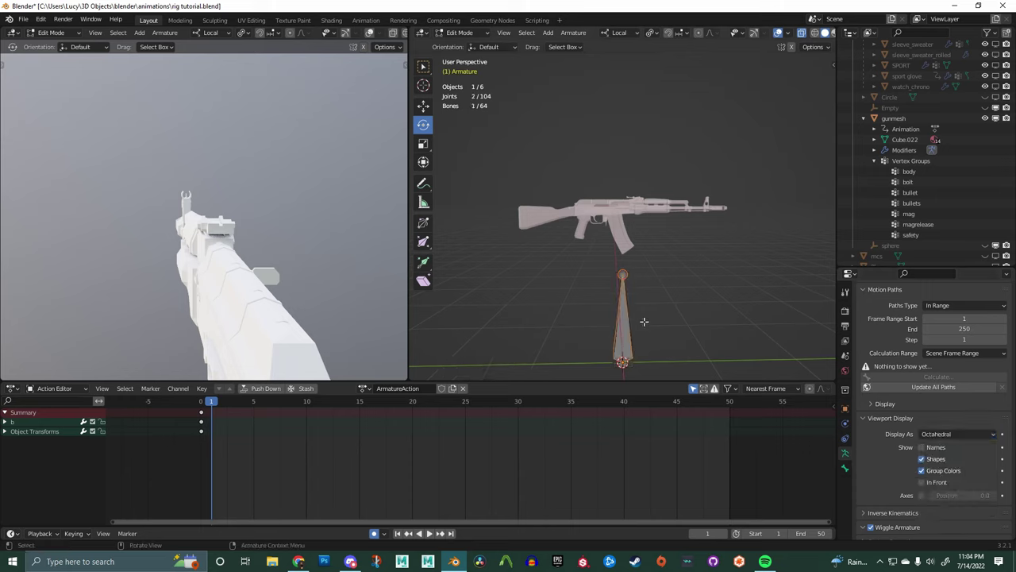
Step: Select the new bone, move it up to the rifle in left view and scale it down
click(643, 321)
click(629, 333)
alt+middle_drag(607, 327, 672, 334)
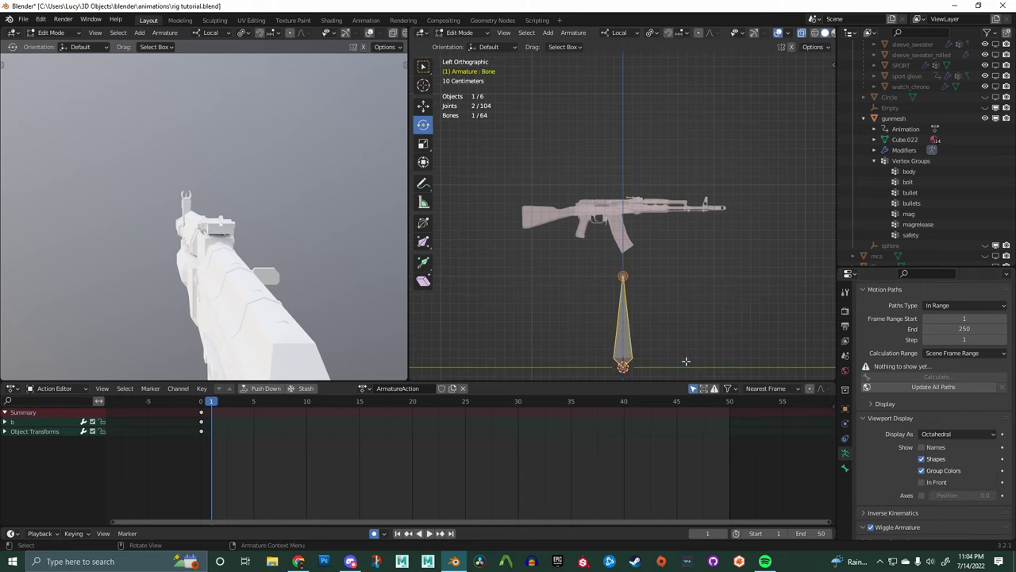
key(g)
click(656, 218)
key(s)
click(626, 202)
Step: Center the bone on the rifle about -0.1231 m along local X and place its base in the receiver above the grip
scroll(624, 205, up, 7)
alt+middle_drag(562, 258, 559, 307)
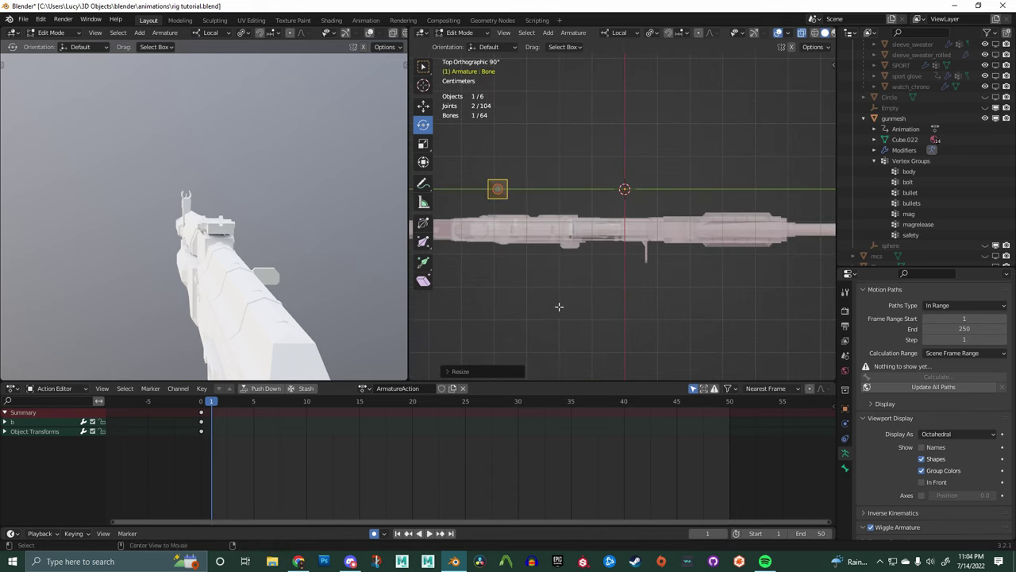
key(g)
key(x)
key(x)
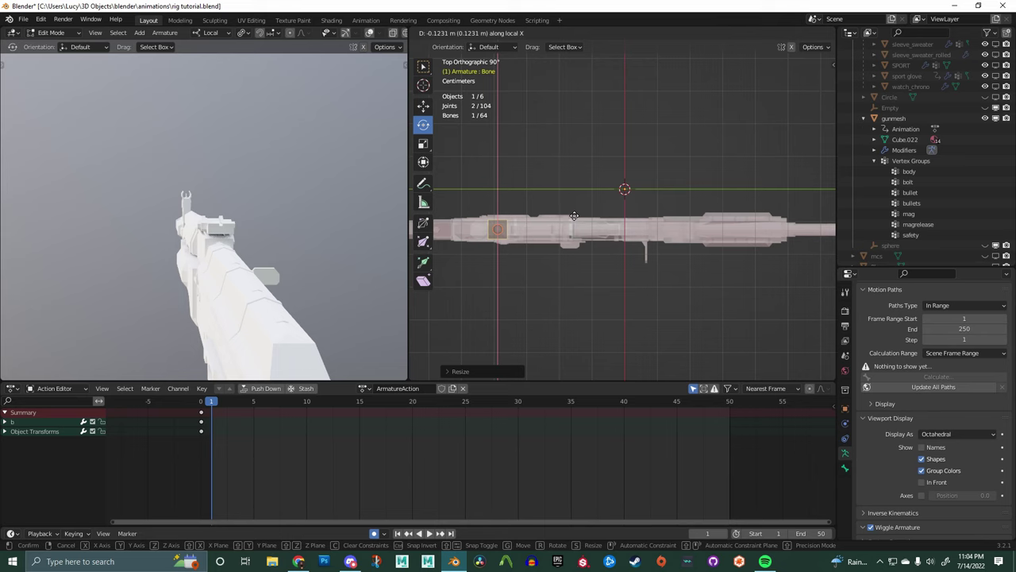
click(574, 216)
alt+middle_drag(572, 255, 572, 225)
key(g)
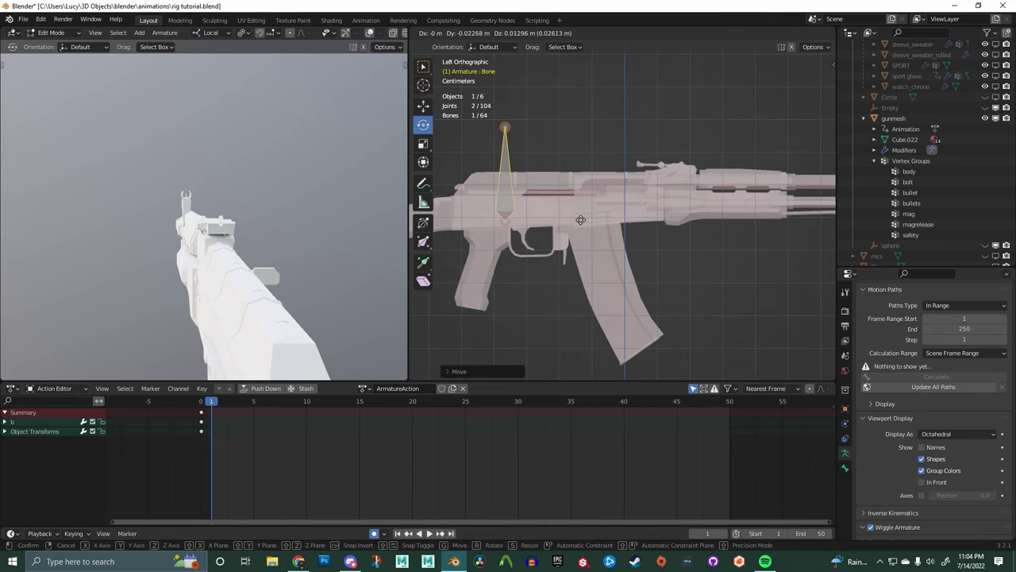
click(585, 218)
Step: Duplicate the body bone to the trigger's pivot and scale the copy down to about a quarter
scroll(586, 221, up, 3)
shift+middle_drag(539, 238, 631, 228)
key(shift+d)
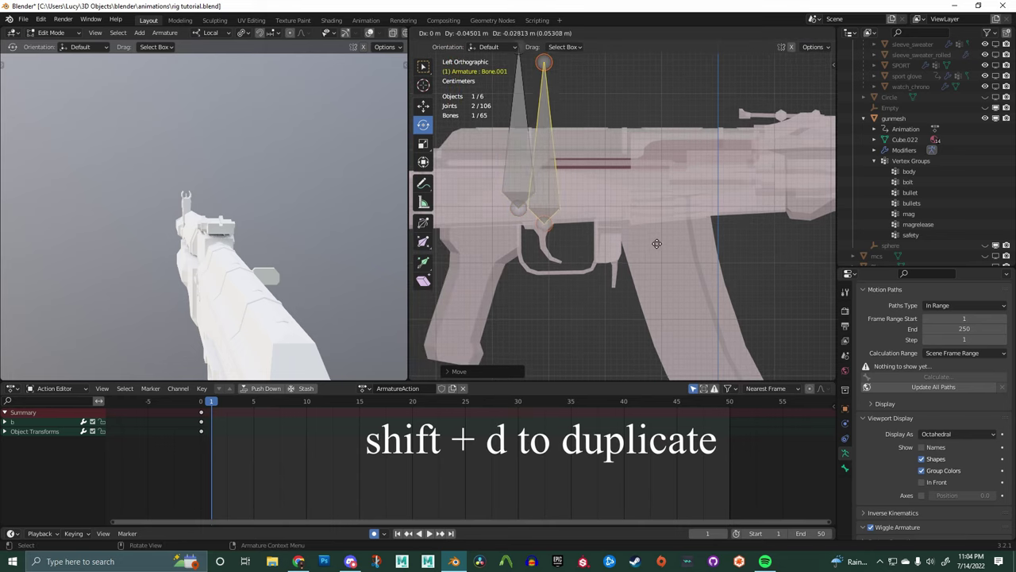
click(750, 288)
key(s)
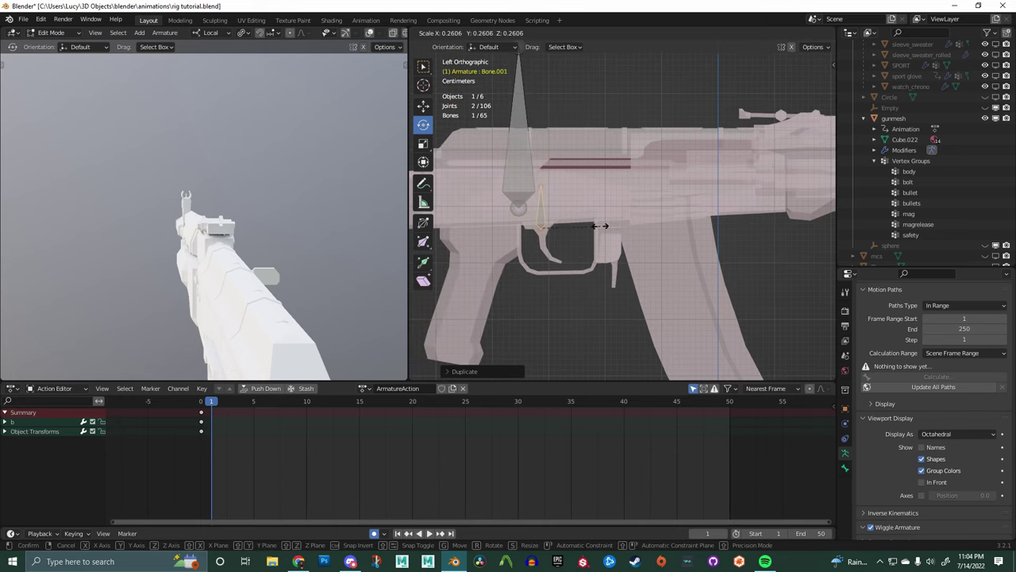
click(604, 221)
key(g)
click(604, 220)
Step: Duplicate the small trigger bone to the magazine release, the bolt and the middle of the magazine
key(shift+d)
click(668, 255)
shift+middle_drag(682, 271, 626, 257)
key(shift+d)
click(743, 174)
key(shift+d)
click(682, 355)
Step: Duplicate the magazine bone twice to place two overlapping bullet bones in the receiver just above the magazine
key(shift+d)
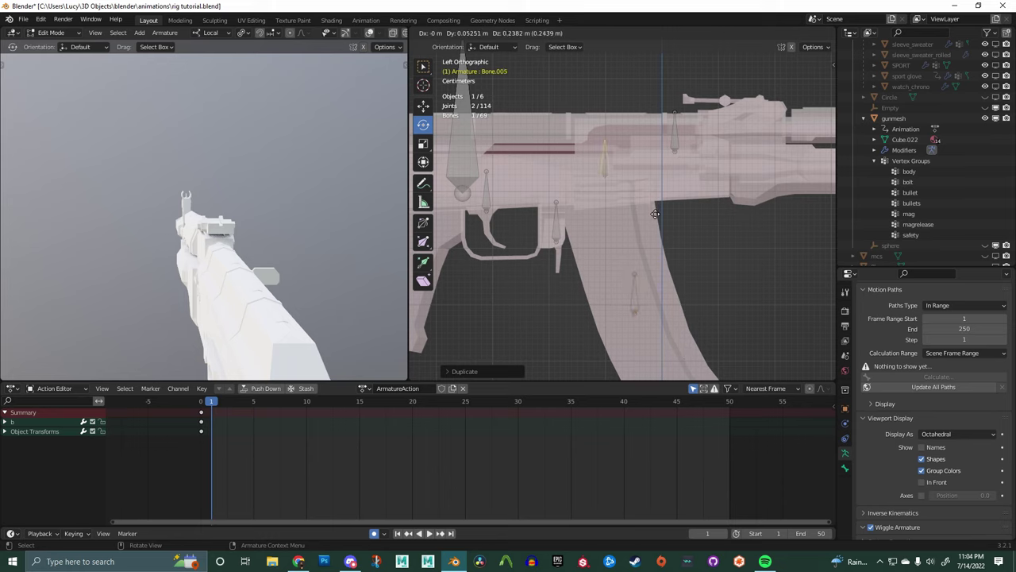
click(655, 215)
key(shift+d)
click(655, 231)
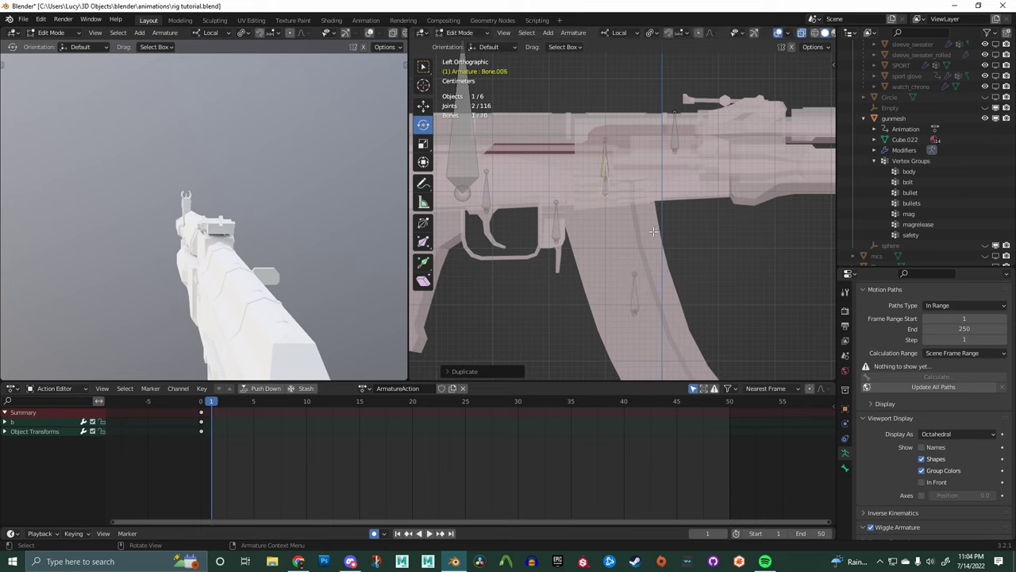
Step: Turn off X-ray, enable In Front for the armature and switch the viewport to Material Preview shading
shift+middle_drag(531, 186, 637, 192)
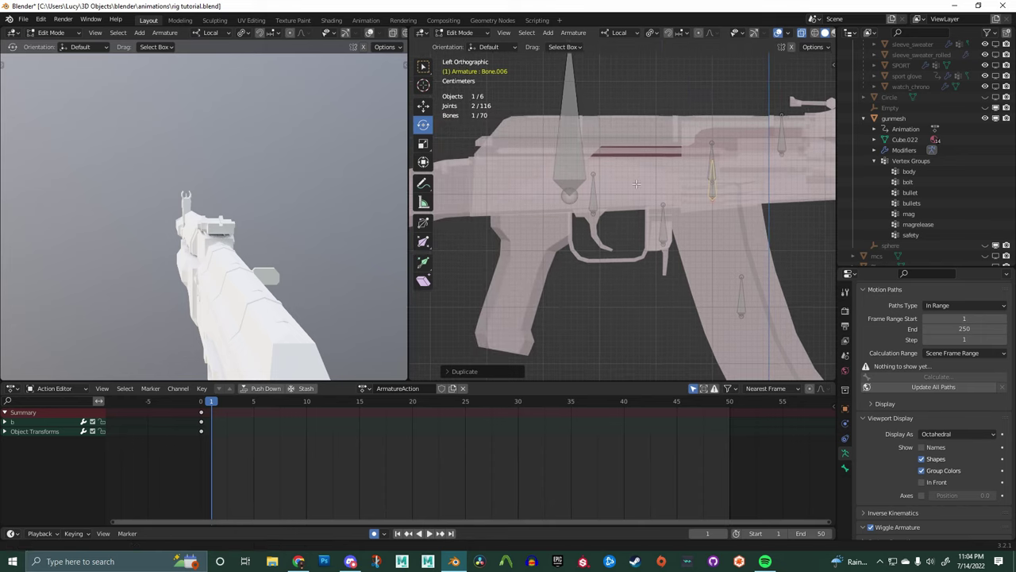
scroll(647, 202, up, 5)
scroll(647, 201, down, 5)
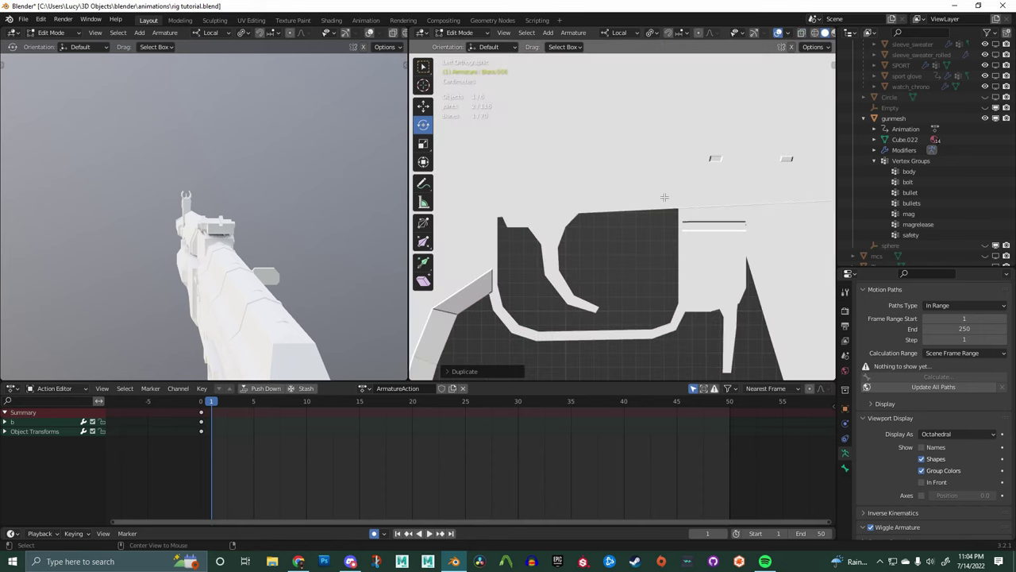
click(934, 483)
scroll(675, 231, up, 4)
mouse_move(675, 230)
middle_down()
mouse_move(746, 233)
mouse_move(719, 231)
middle_up()
scroll(683, 234, down, 2)
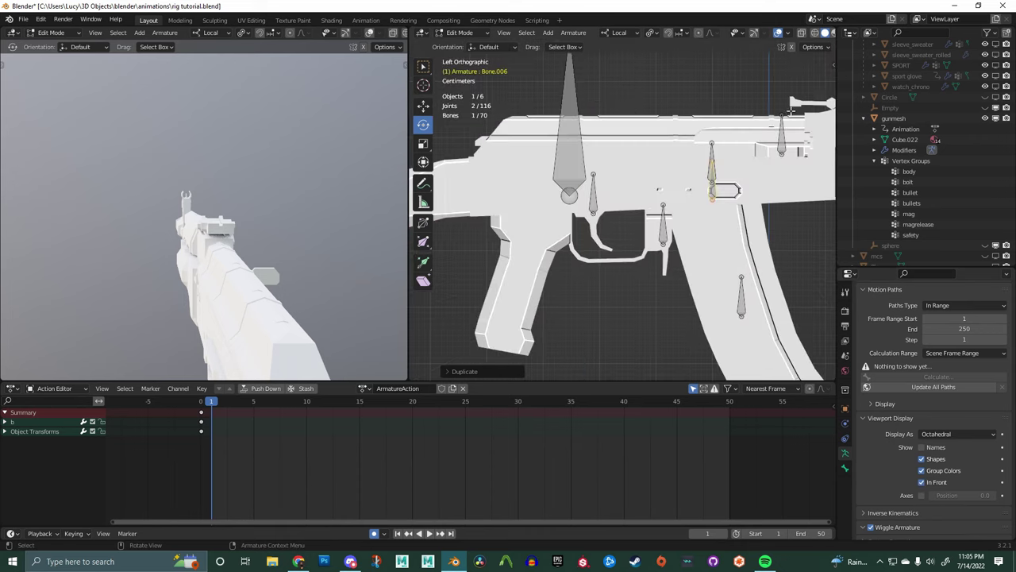
click(833, 34)
Step: Duplicate a small bone to the rear of the receiver for the safety lever
scroll(750, 181, up, 3)
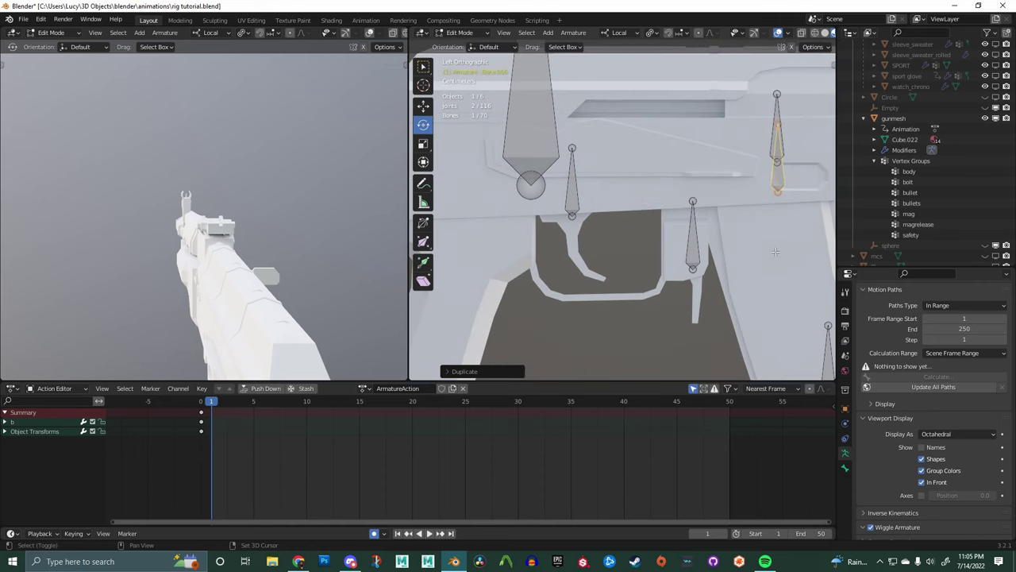
key(shift+d)
click(535, 199)
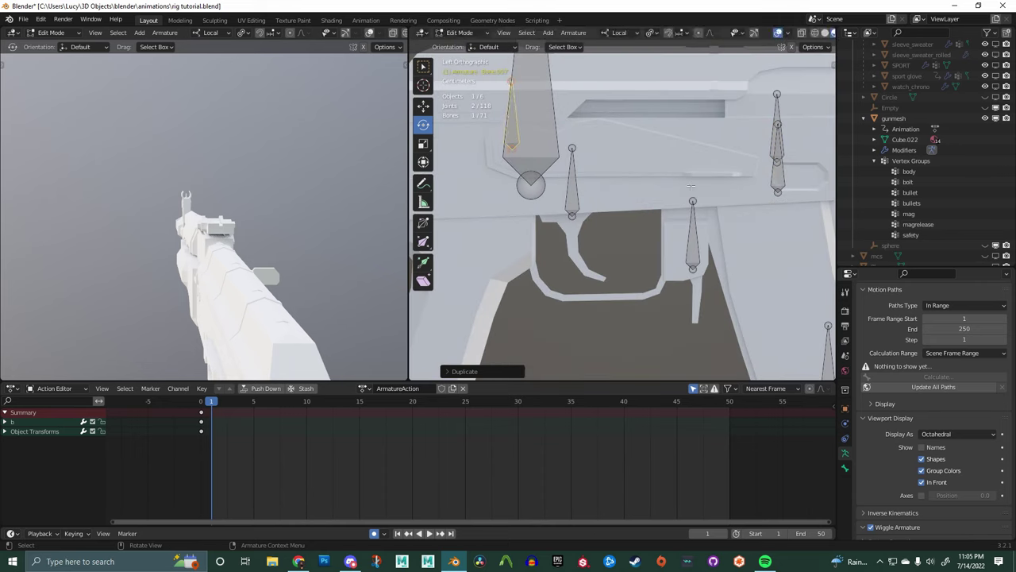
Step: Move the safety bone sideways in top view onto the safety lever's pivot outside the receiver and fine-tune its position
alt+middle_drag(635, 168, 624, 246)
shift+middle_drag(567, 311, 628, 205)
scroll(629, 206, up, 5)
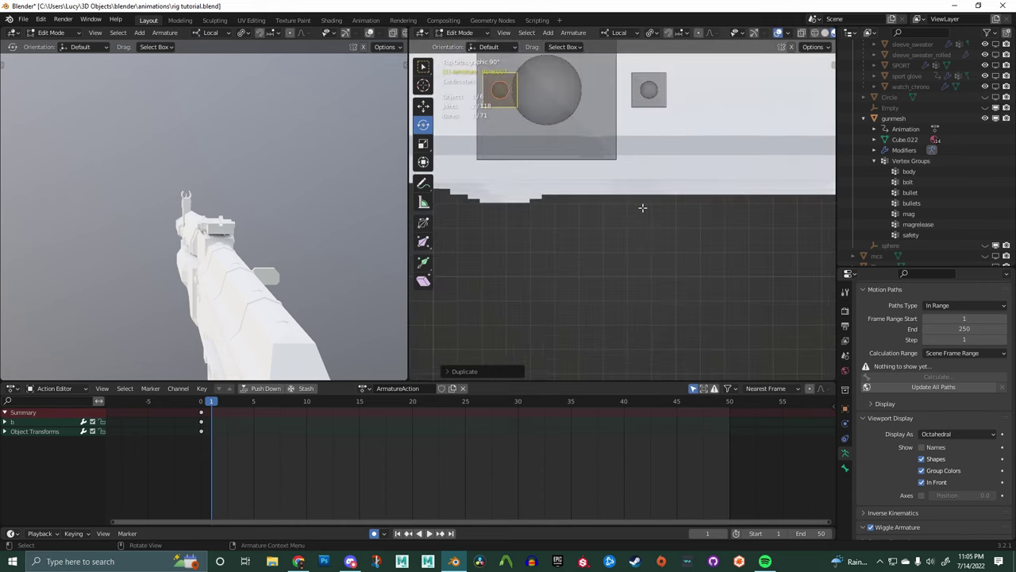
key(g)
key(y)
click(624, 281)
key(g)
key(x)
key(y)
click(629, 281)
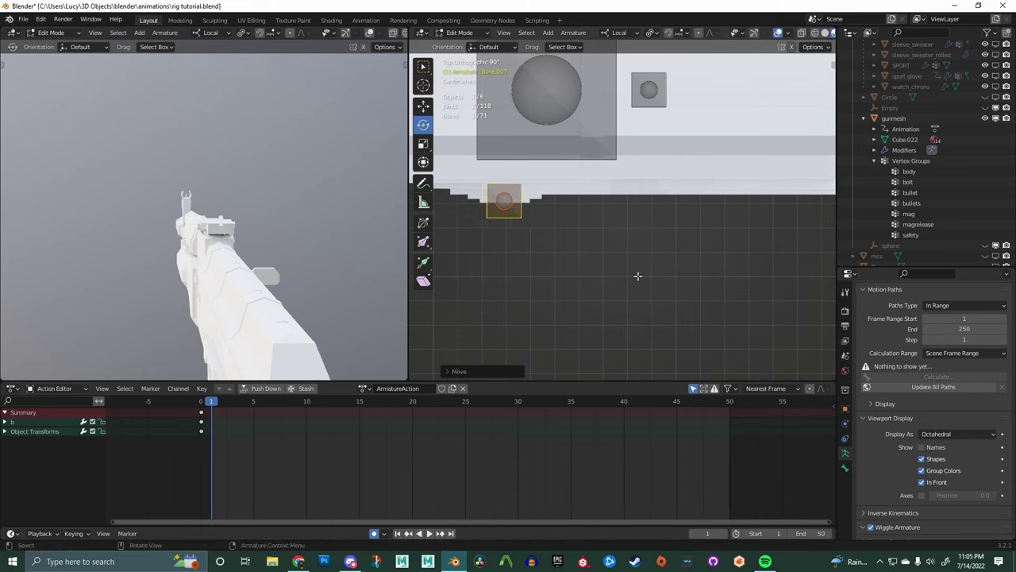
Step: Select and frame the upper of the two bullet bones and switch the viewport to Solid shading
shift+middle_drag(780, 280, 624, 263)
scroll(624, 263, down, 3)
shift+middle_drag(733, 235, 627, 262)
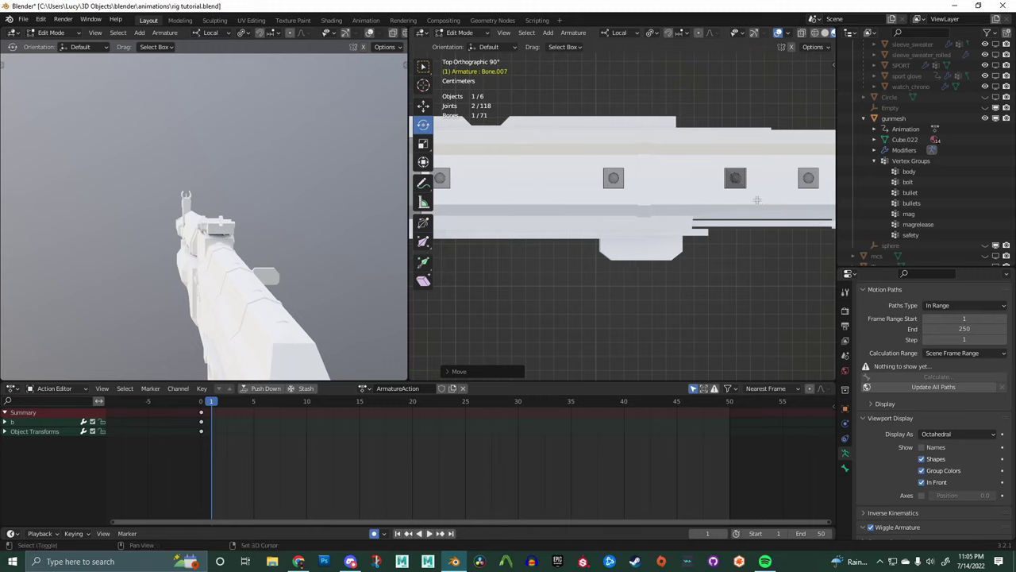
shift+middle_drag(737, 202, 635, 116)
click(621, 110)
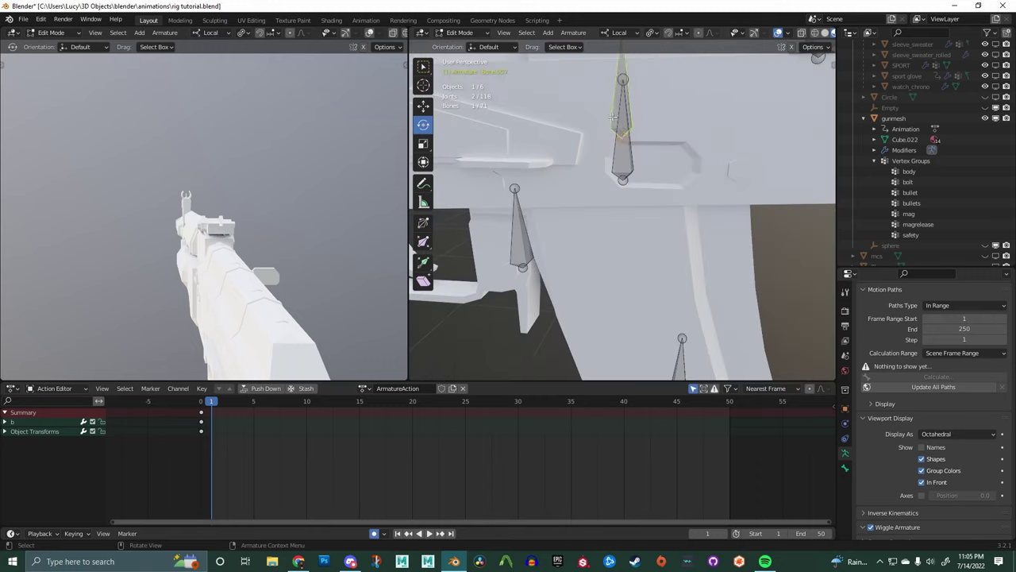
key(KP_Decimal)
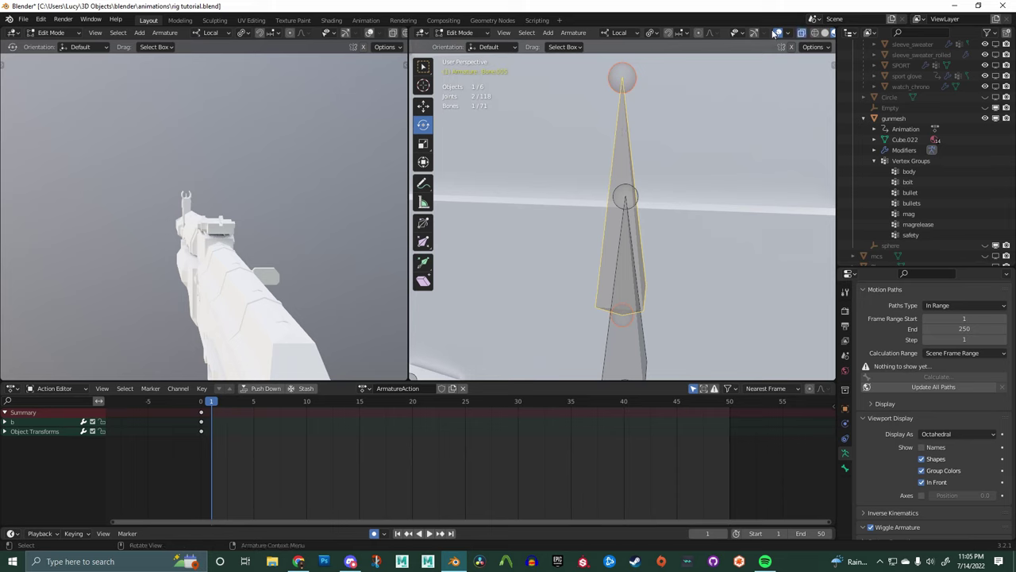
scroll(778, 36, down, 2)
click(797, 35)
Step: Reposition the upper bullet bone relative to the lower one and save the file
mouse_move(619, 198)
middle_down()
mouse_move(628, 184)
mouse_move(599, 274)
mouse_move(729, 273)
middle_up()
key(g)
click(632, 214)
click(613, 289)
scroll(728, 273, down, 10)
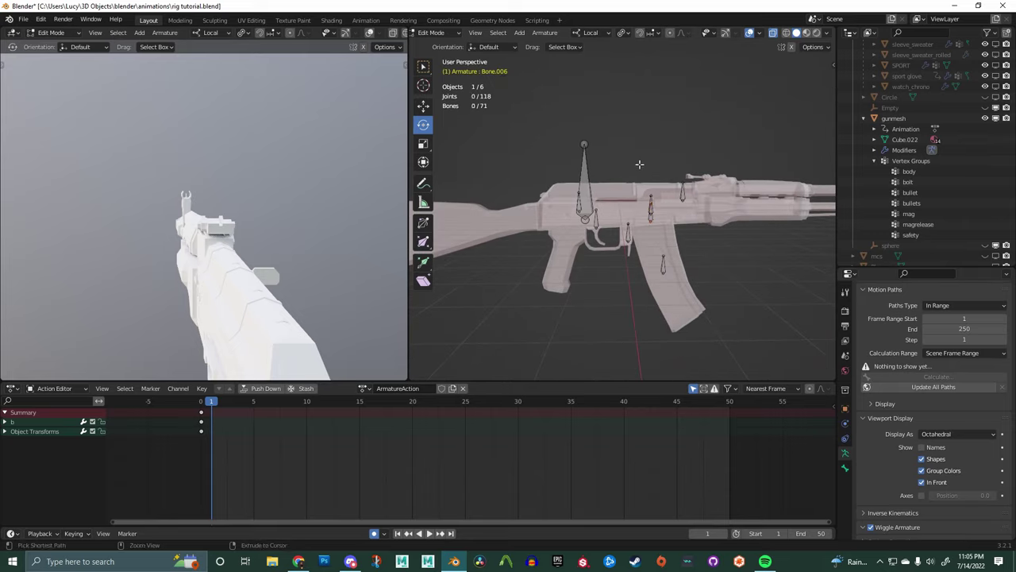
key(ctrl+s)
Step: Rename the large bone at the rear of the receiver to "body" to match its vertex group
click(591, 205)
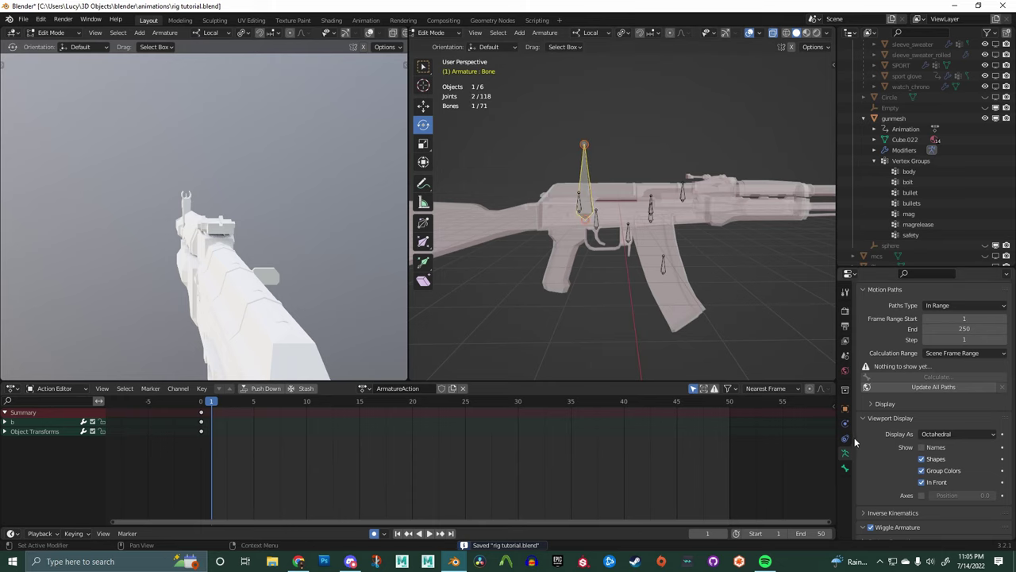
click(845, 467)
scroll(924, 375, up, 7)
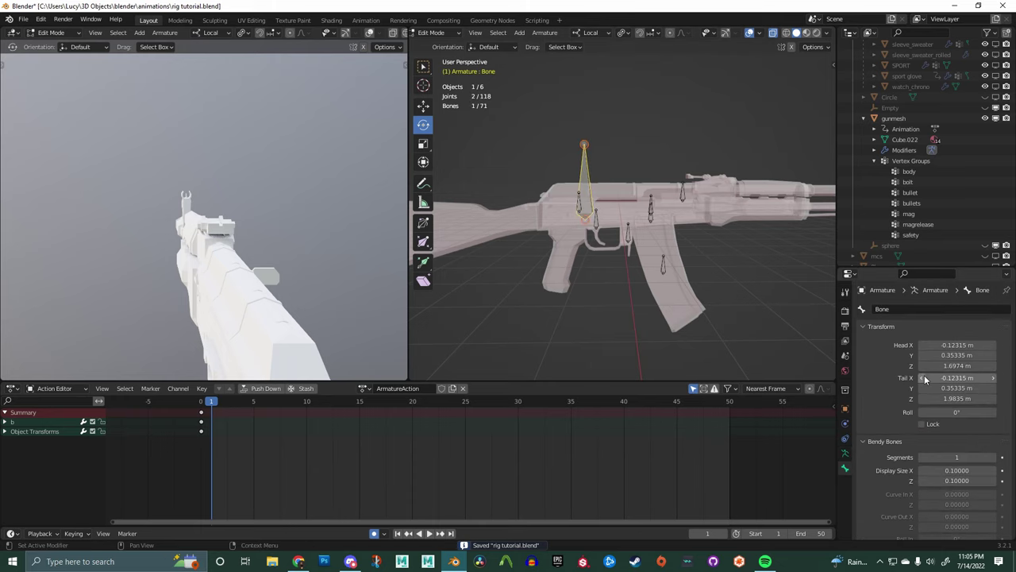
click(917, 310)
text(bo)
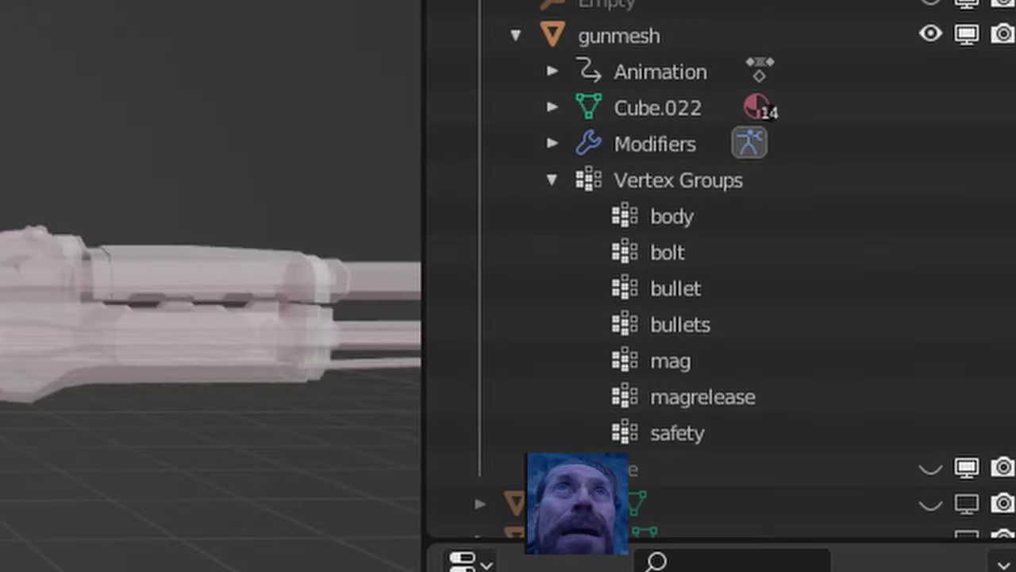
text(dy)
key(Return)
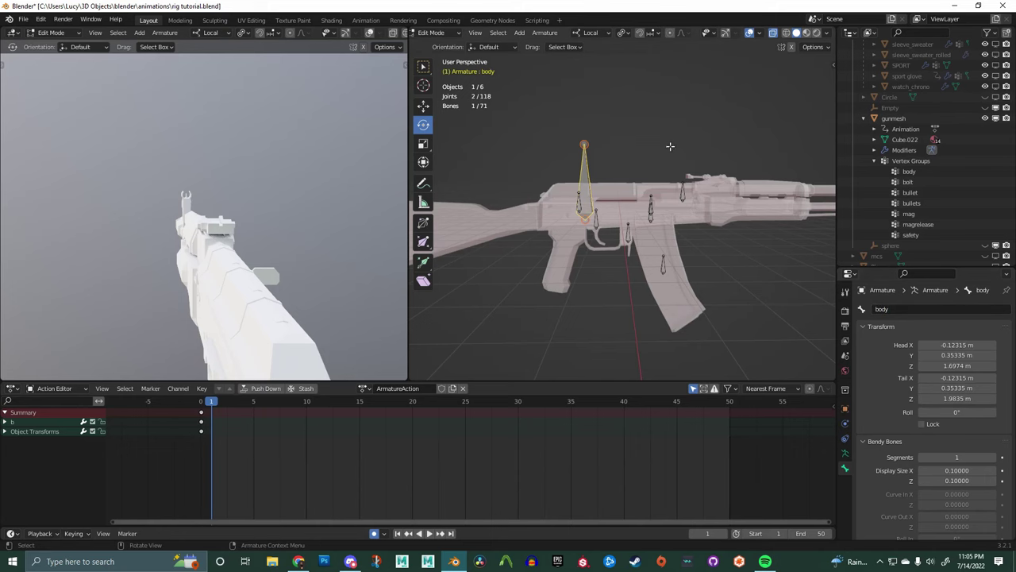
Step: Rename the small forward bone on top of the receiver to "bolt"
scroll(635, 222, up, 4)
click(742, 174)
click(921, 309)
text(bolt)
key(Return)
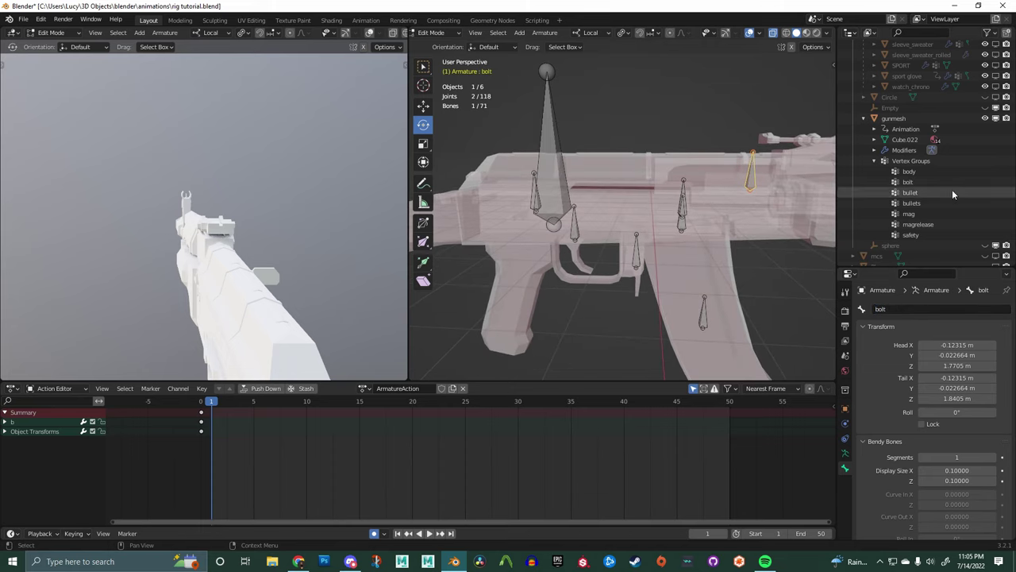
Step: Rename the upper bullet bone to "bullet" and the lower one to "bullets"
middle_drag(685, 207, 610, 219)
click(597, 219)
click(917, 310)
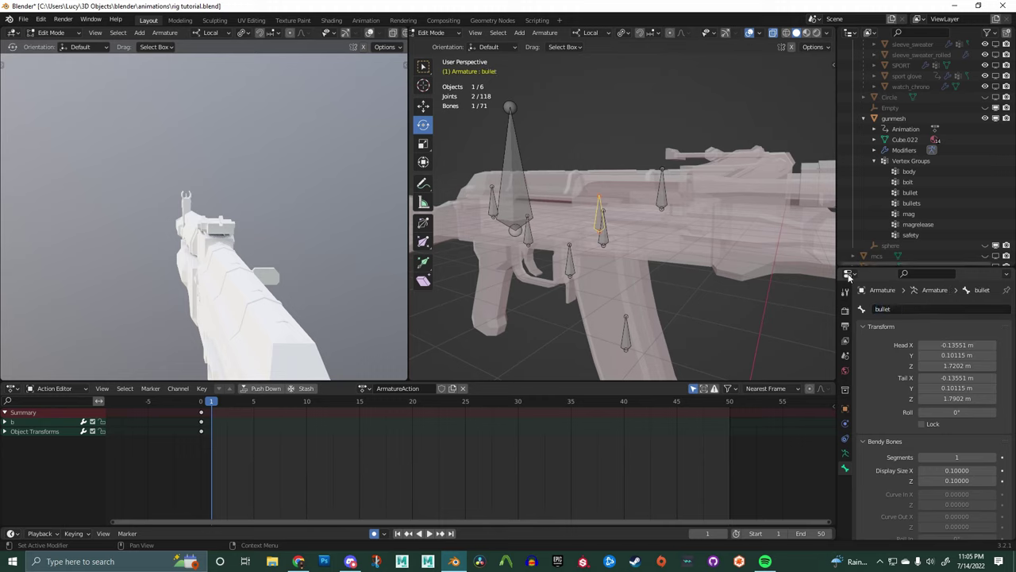
click(603, 242)
click(901, 310)
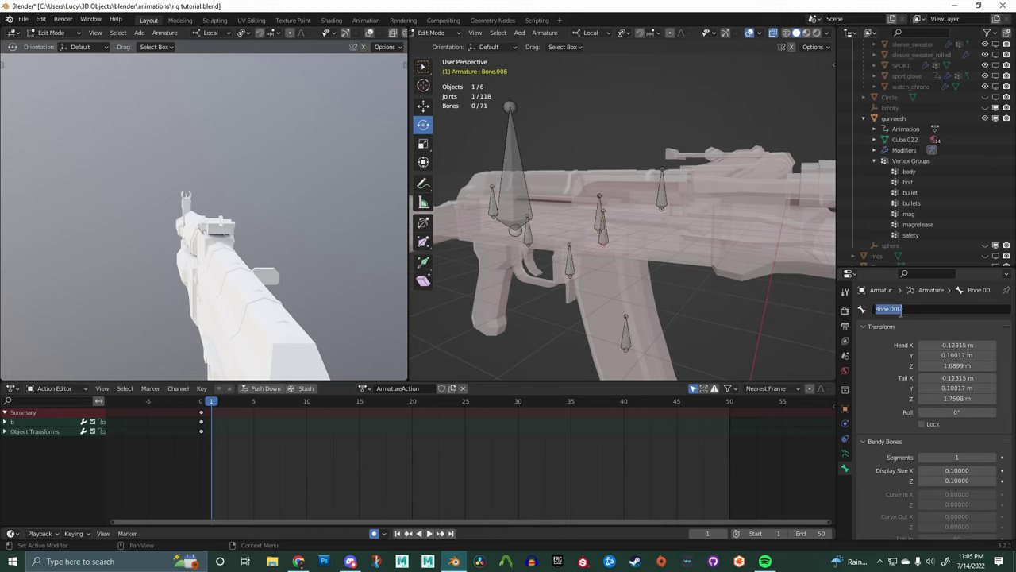
key(Return)
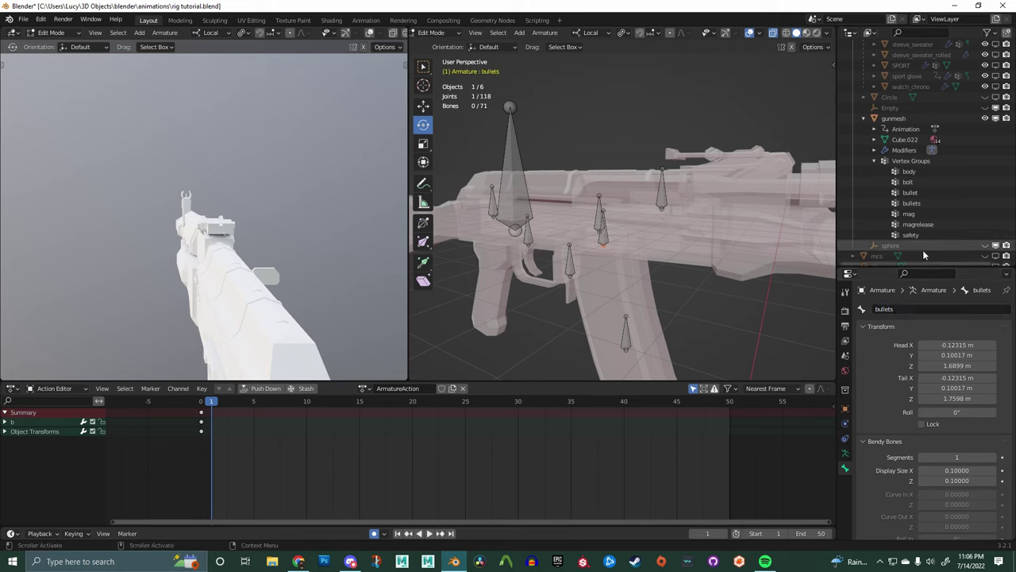
Step: Rename the bone inside the magazine to "mag"
click(626, 341)
shift+middle_drag(625, 342, 643, 317)
click(898, 311)
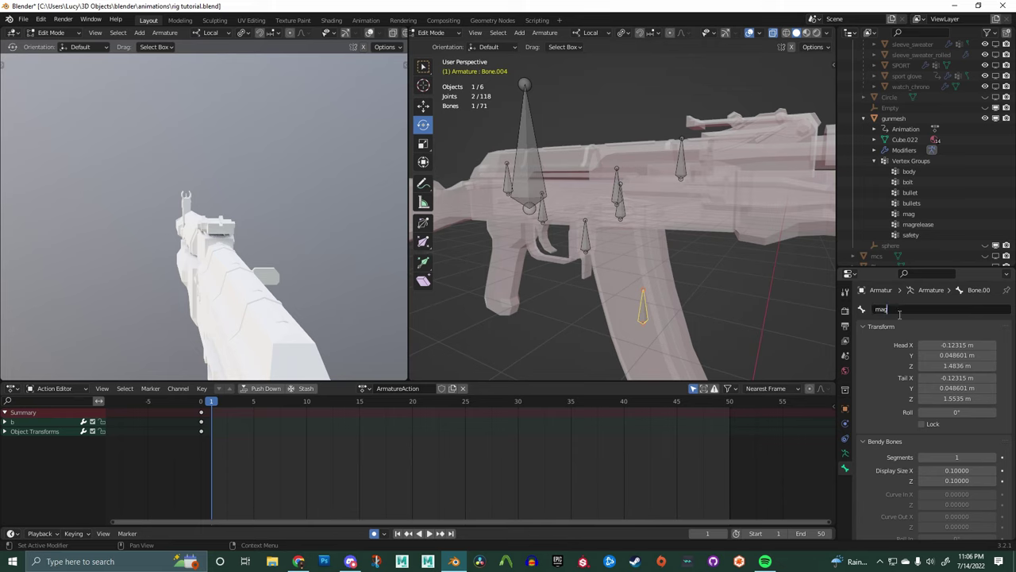
text(mag)
key(Return)
mouse_move(645, 262)
middle_down()
mouse_move(600, 263)
mouse_move(675, 262)
mouse_move(655, 253)
middle_up()
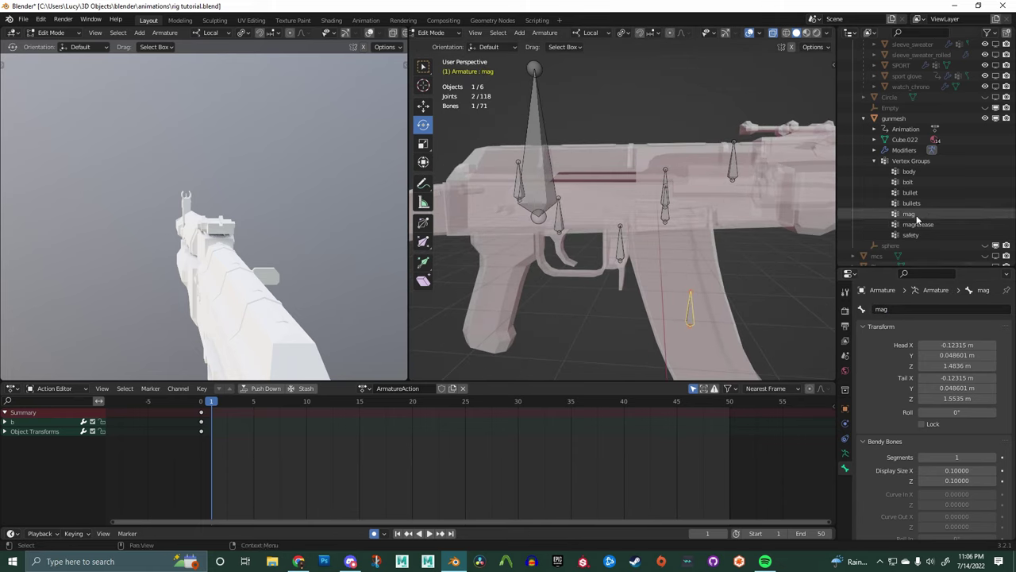
Step: Rename the bone at the magazine catch to "magrelease" and the rearmost small bone to "safety"
click(623, 258)
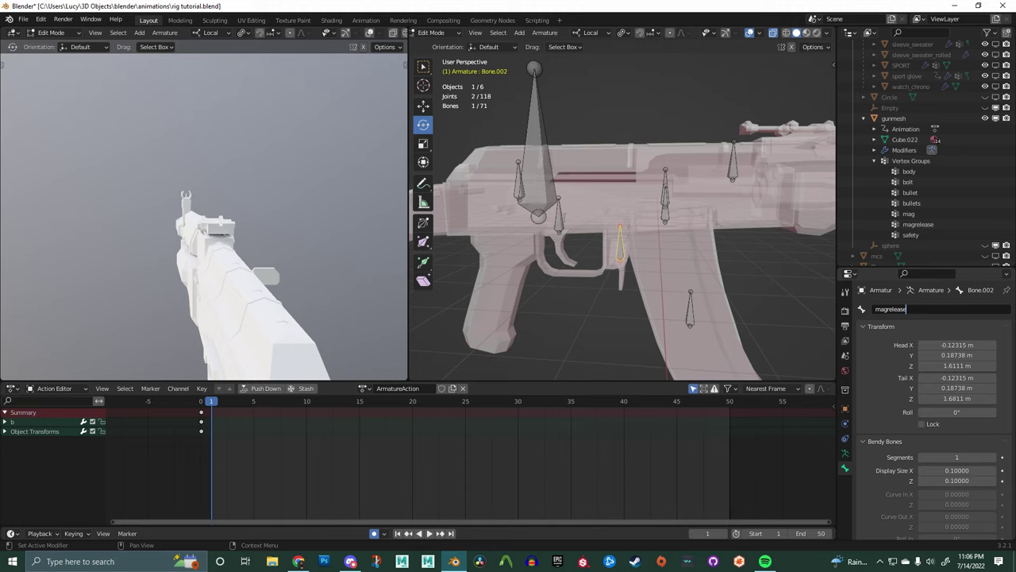
key(Return)
click(520, 184)
click(909, 310)
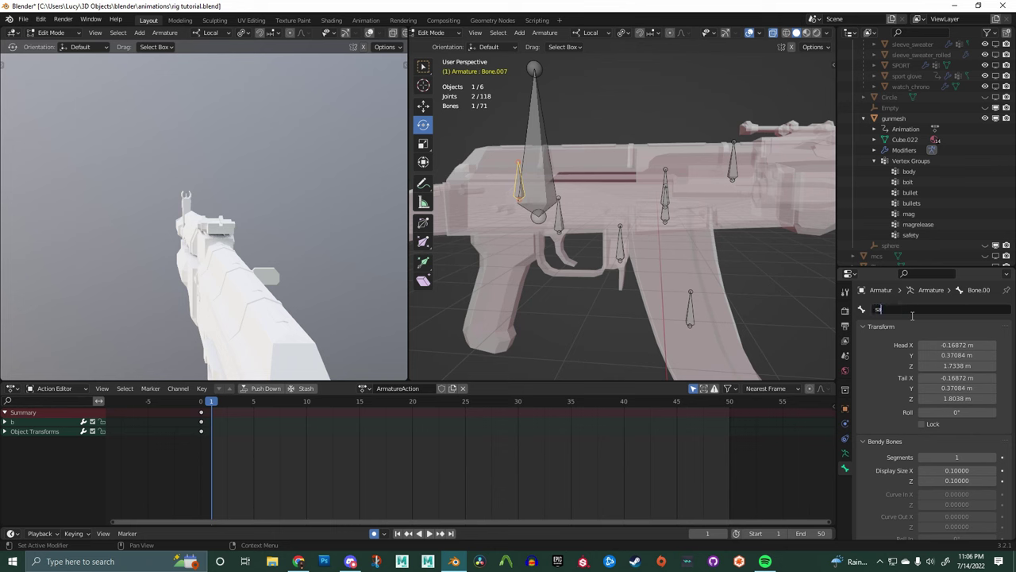
text(safety)
key(Return)
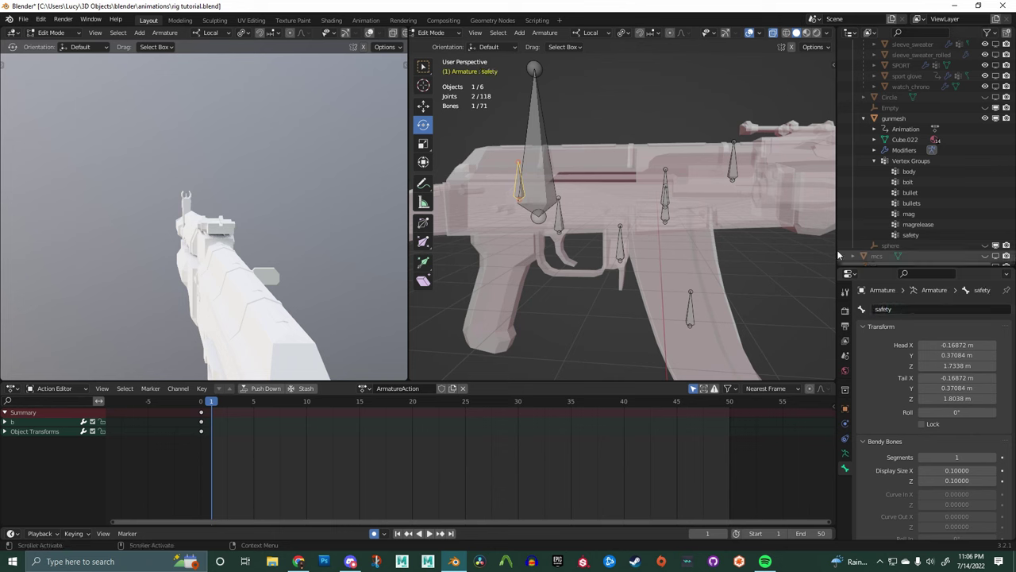
Step: In the gun mesh's Edit Mode, select the linked trigger geometry and add a vertex group named "trigger"
key(Tab)
click(582, 161)
key(Tab)
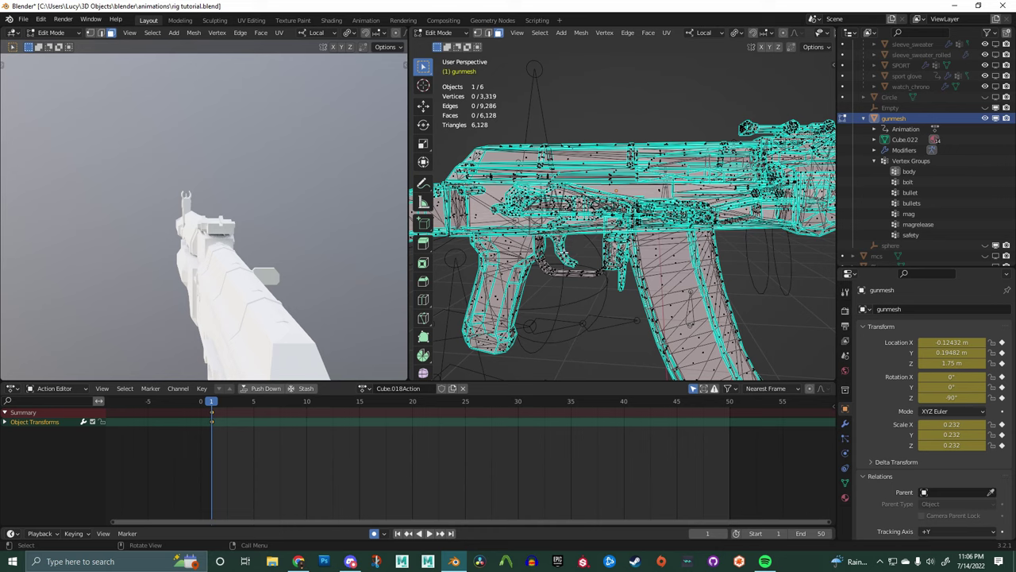
key(l)
click(844, 483)
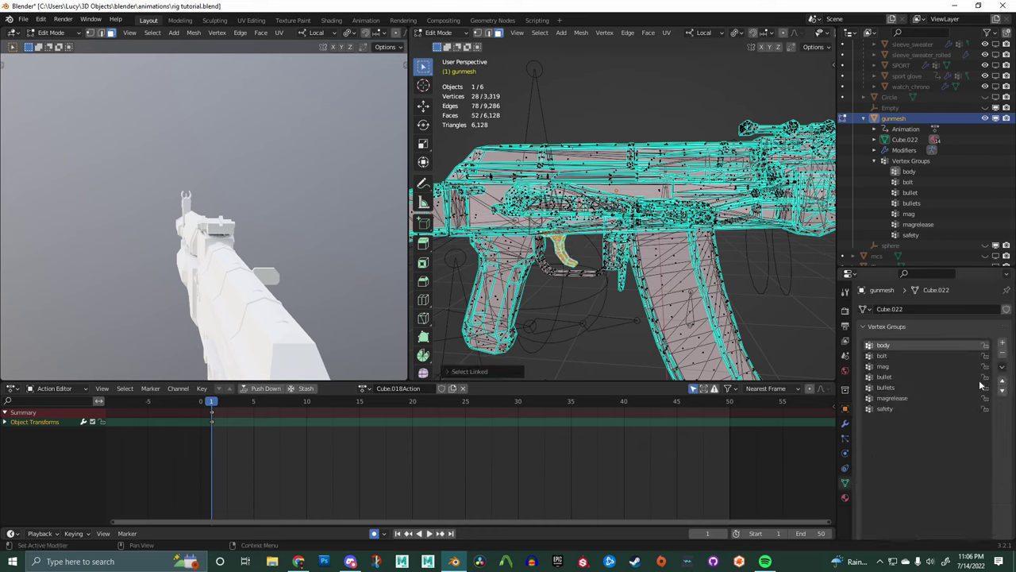
click(1003, 344)
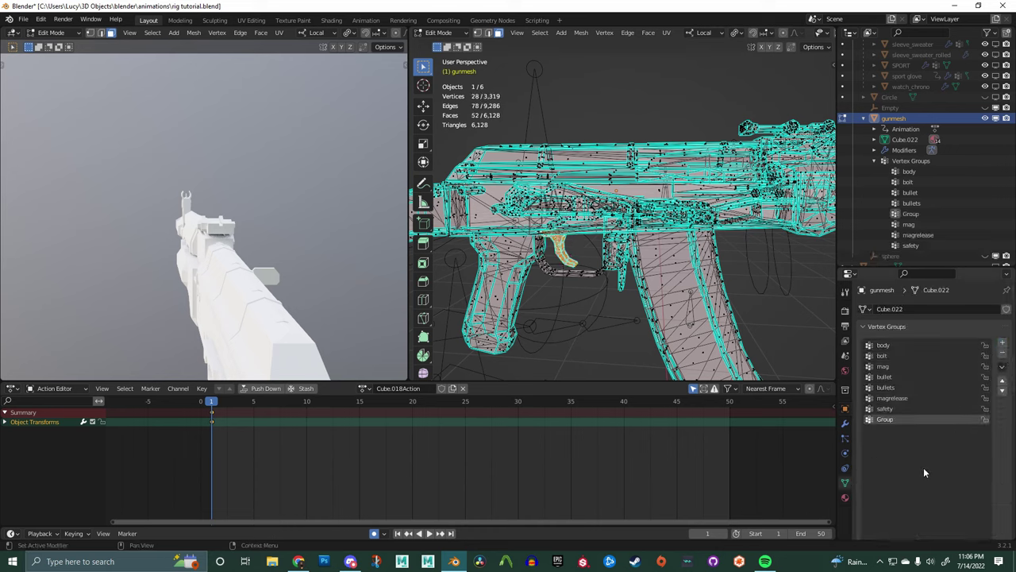
click(891, 425)
text(trigger)
key(Return)
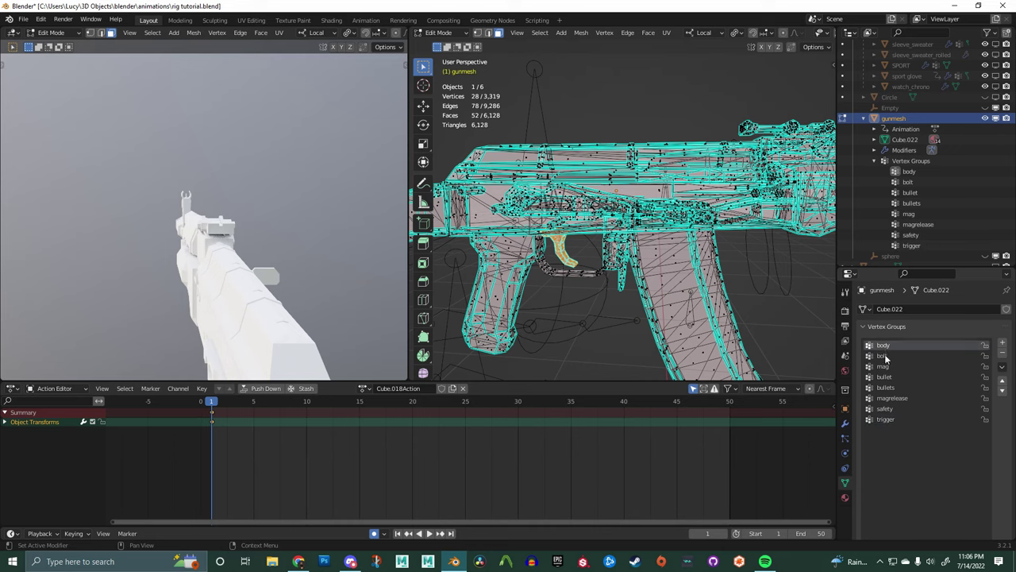
scroll(918, 449, down, 5)
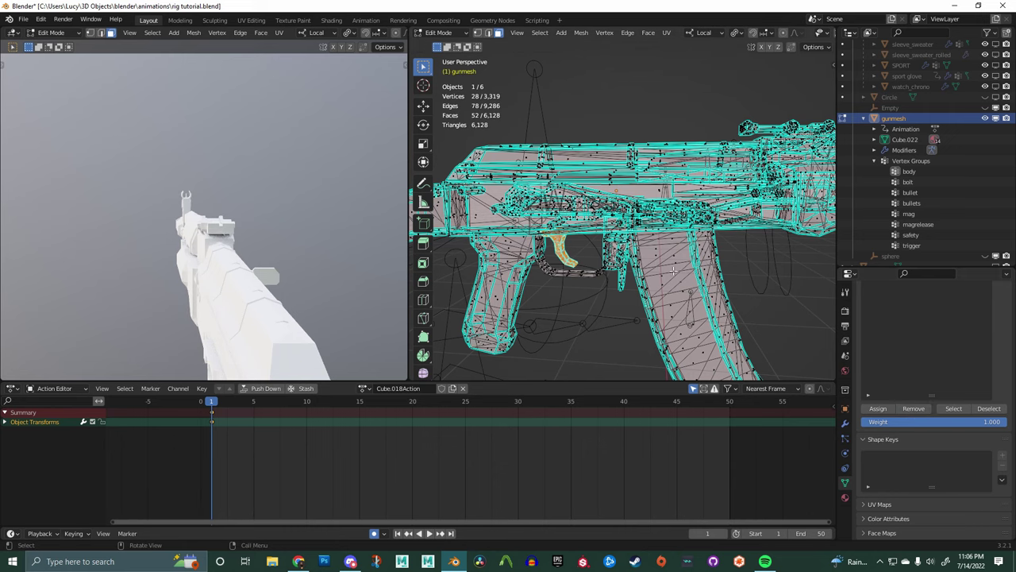
Step: Return to editing the armature, save the file, and rename the bone above the trigger to "trigger"
key(Tab)
click(738, 171)
click(738, 171)
click(738, 172)
key(Tab)
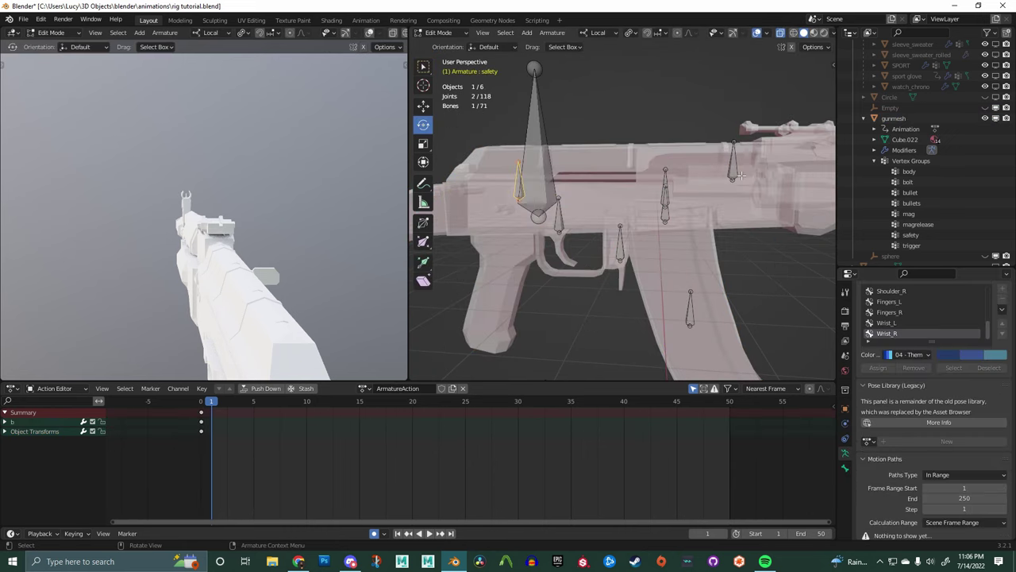
key(ctrl+s)
click(561, 220)
click(845, 468)
click(926, 312)
text(trigger)
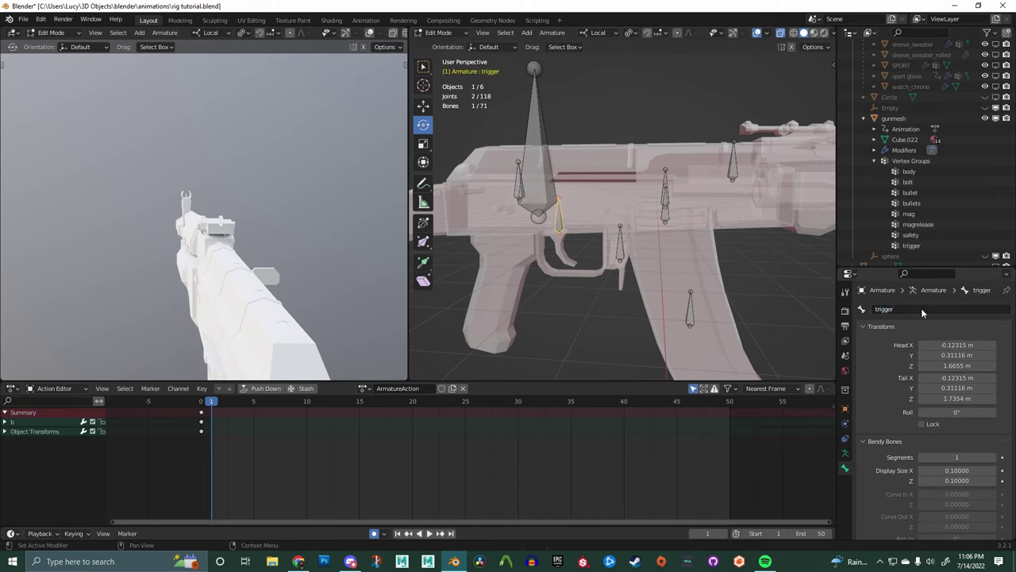
Step: Parent the gun mesh to the armature in Object Mode using Armature Deform With Empty Groups
key(Tab)
click(634, 150)
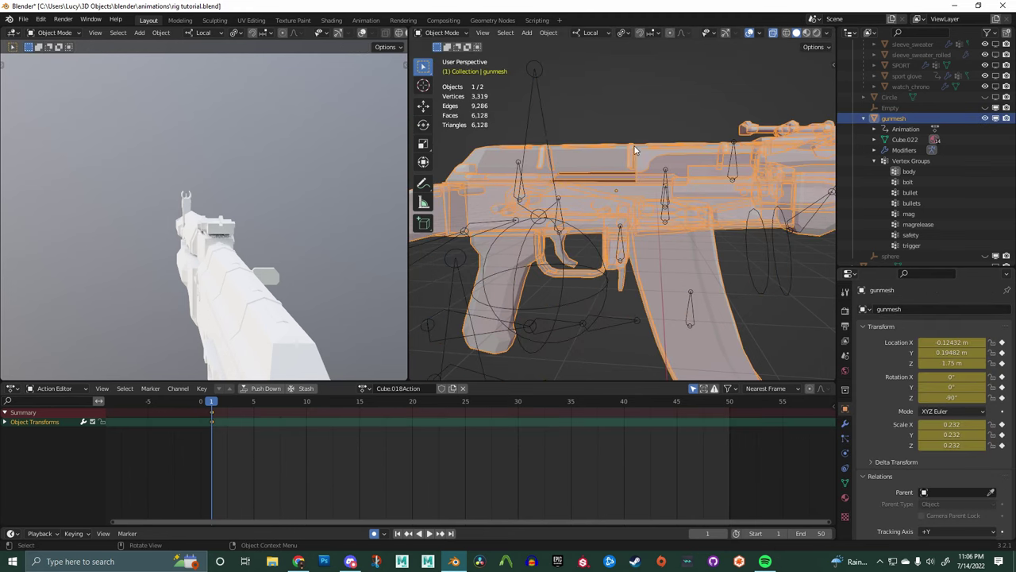
shift+click(540, 107)
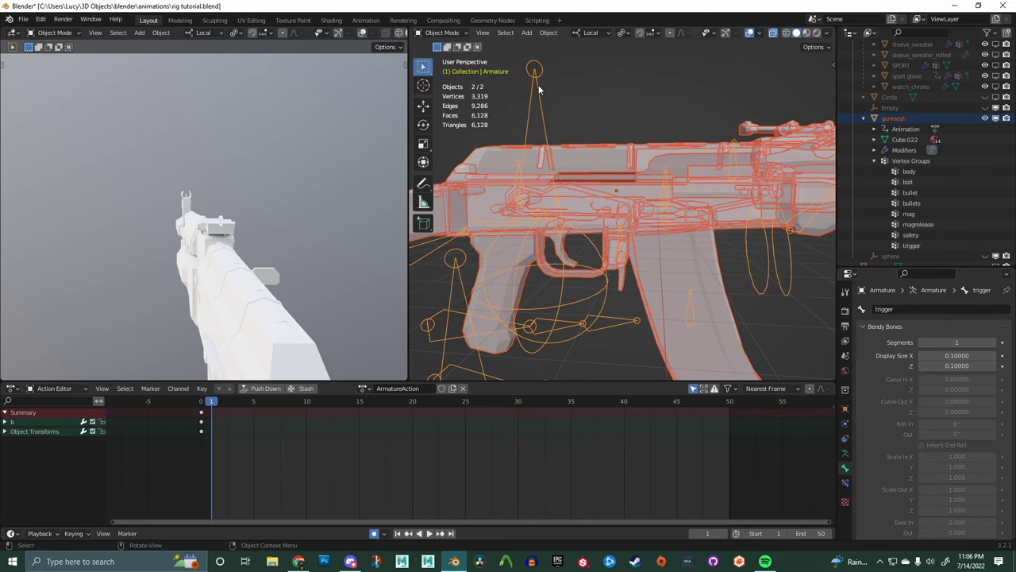
key(ctrl+p)
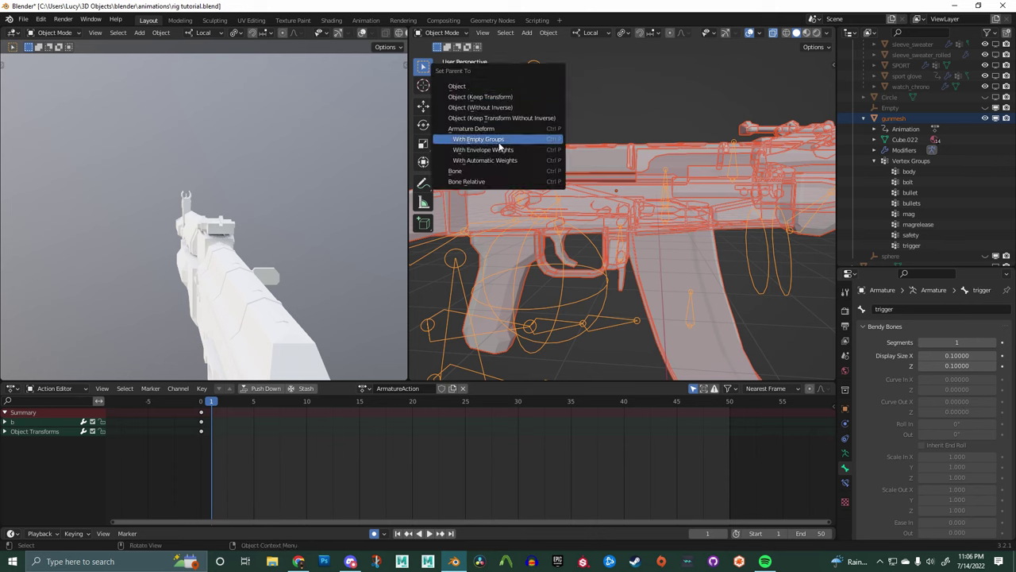
click(509, 140)
Step: Switch the armature to Pose Mode and test-move the body bone, cancelling the move
scroll(637, 122, down, 4)
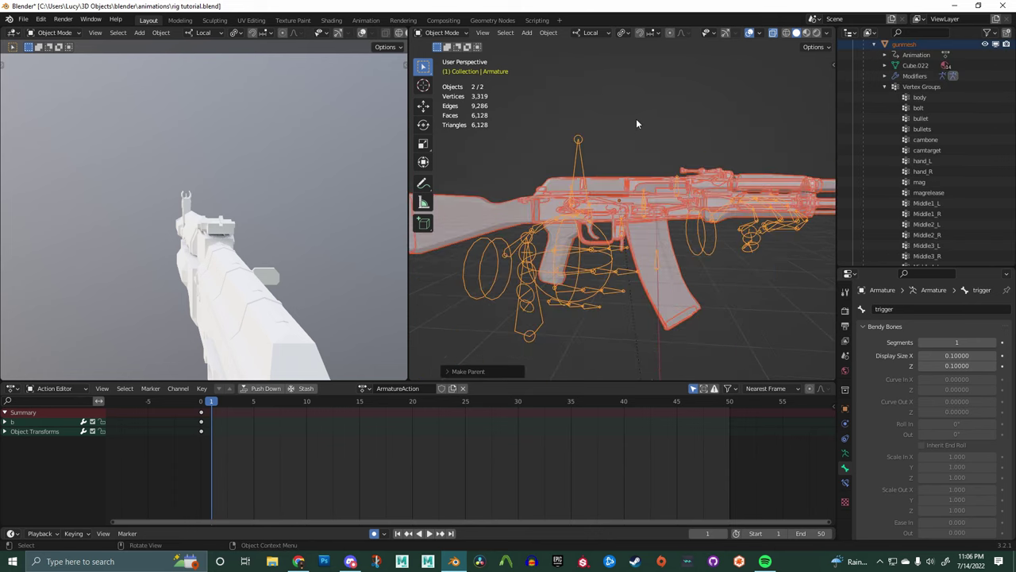
middle_drag(636, 121, 629, 149)
click(579, 140)
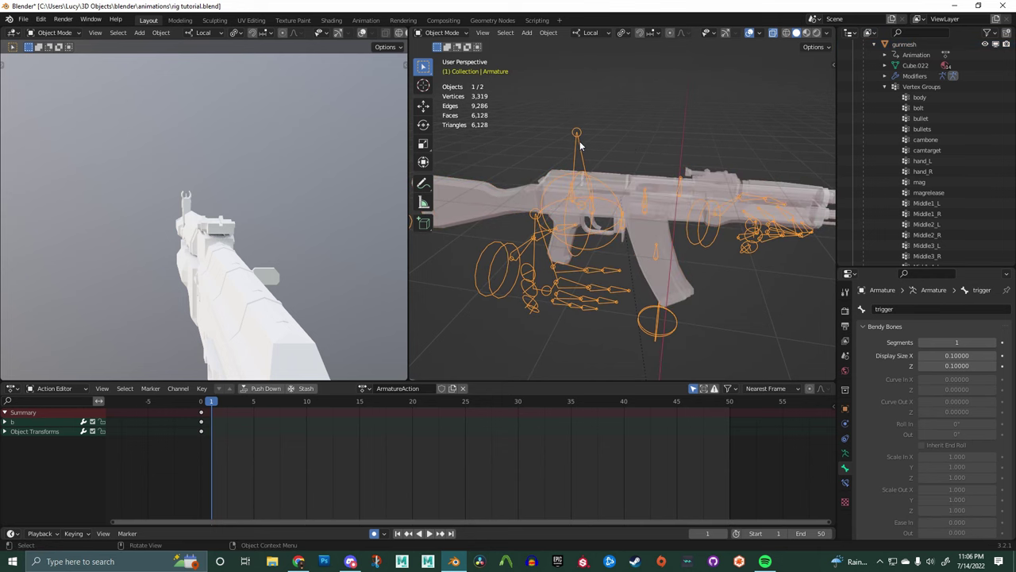
key(Tab)
key(Tab)
key(ctrl+Tab)
click(578, 139)
key(g)
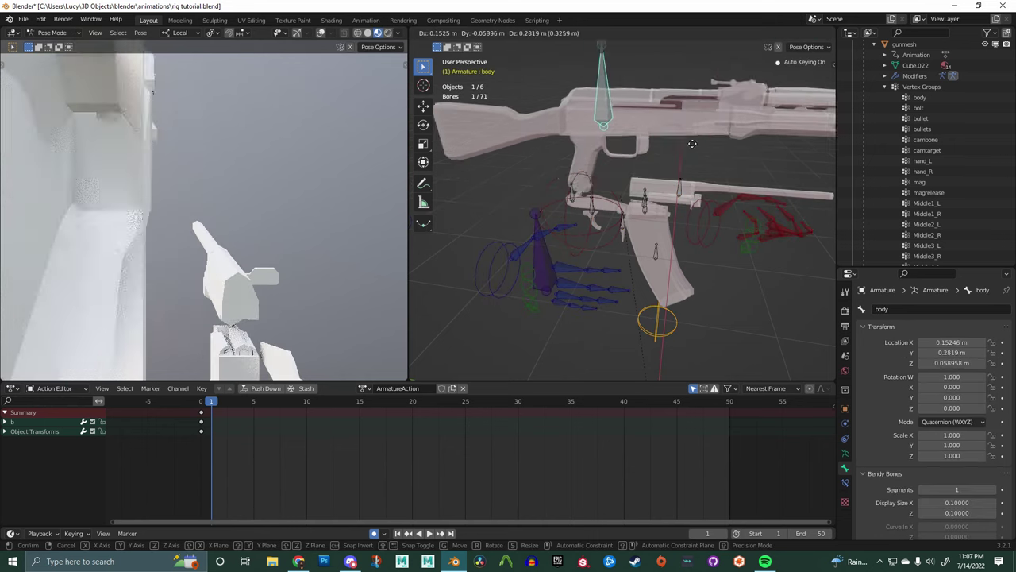
right_click(625, 156)
Step: Test-move the bolt bone and the bullet bones to check their mesh parts, cancelling each move
scroll(709, 208, up, 2)
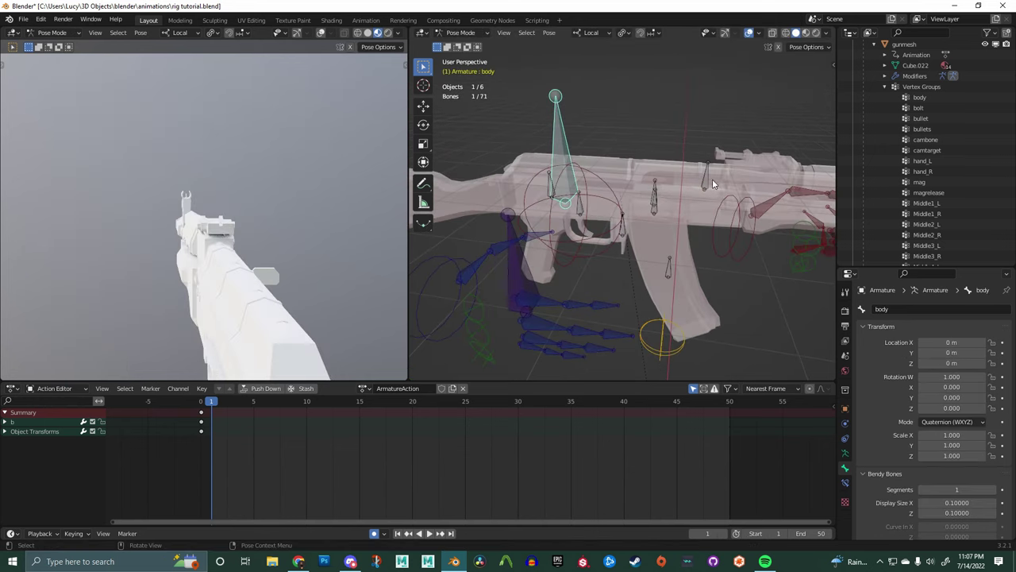
click(709, 187)
key(g)
right_click(659, 141)
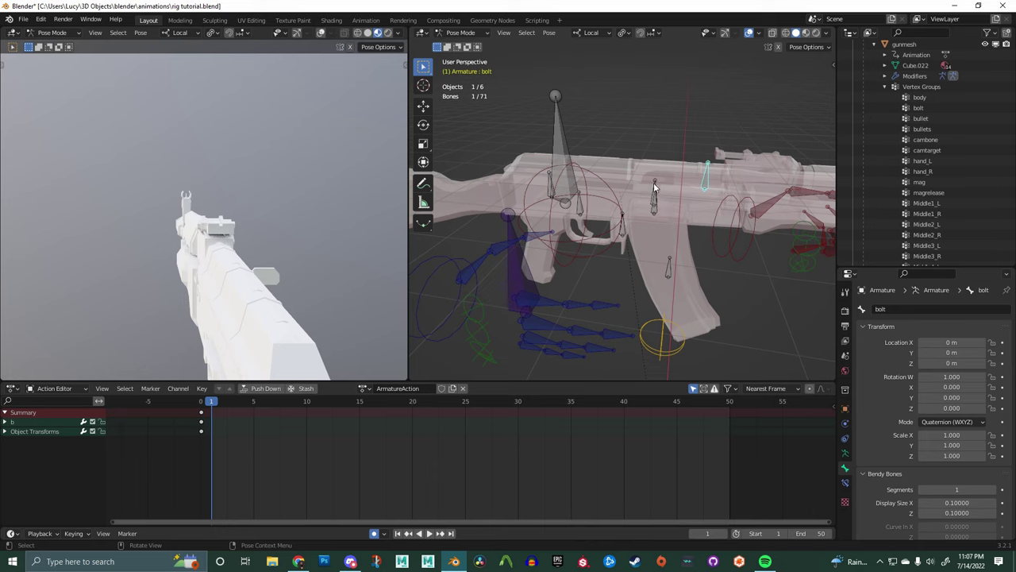
click(655, 187)
key(g)
key(Escape)
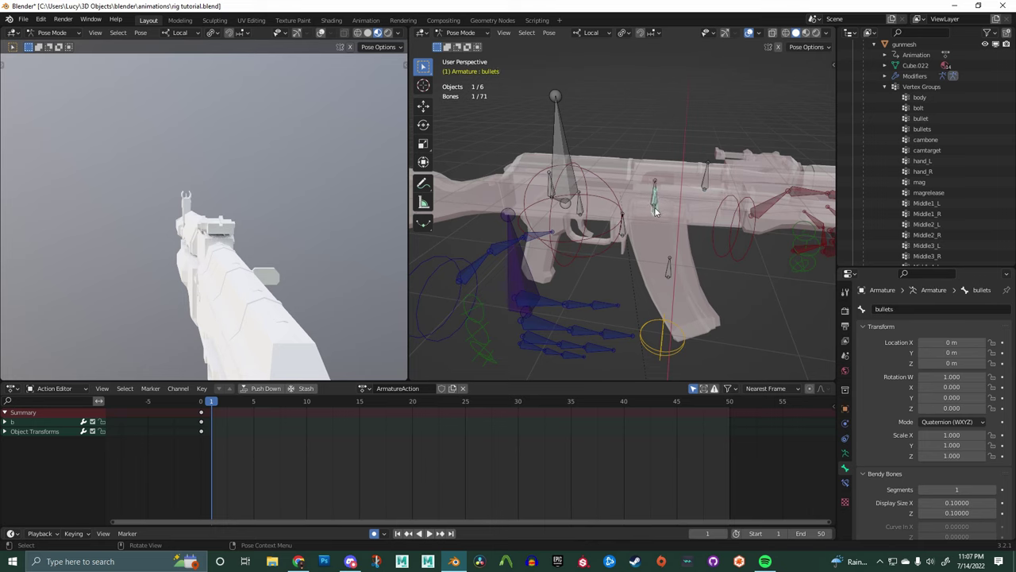
key(g)
key(Escape)
Step: Test-move the magazine and magazine release bones, cancelling each move
click(668, 267)
key(r)
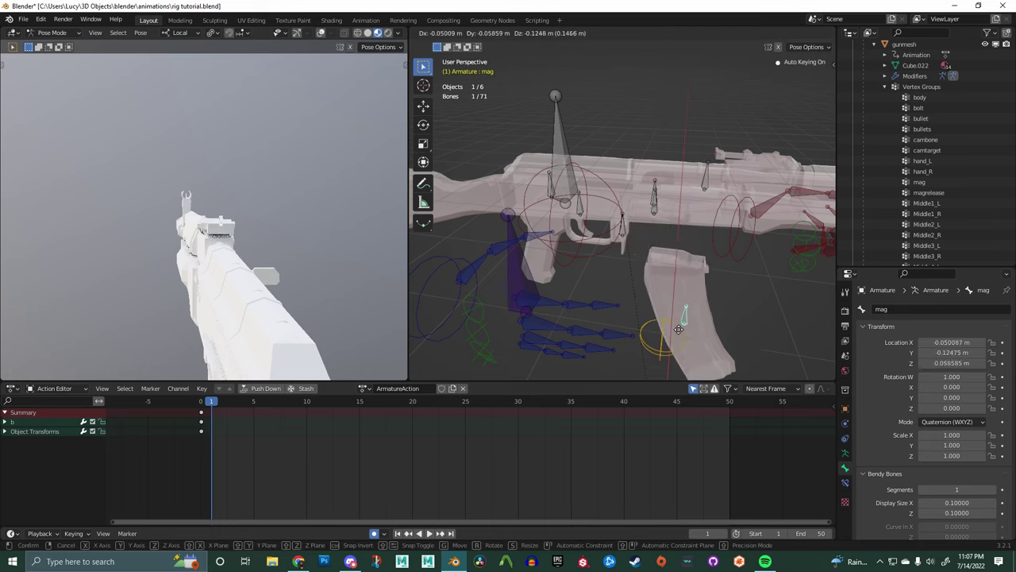
key(Escape)
click(624, 230)
key(g)
key(Escape)
Step: Test-move the trigger and safety bones to check whether their mesh parts follow, cancelling each move
click(579, 224)
key(g)
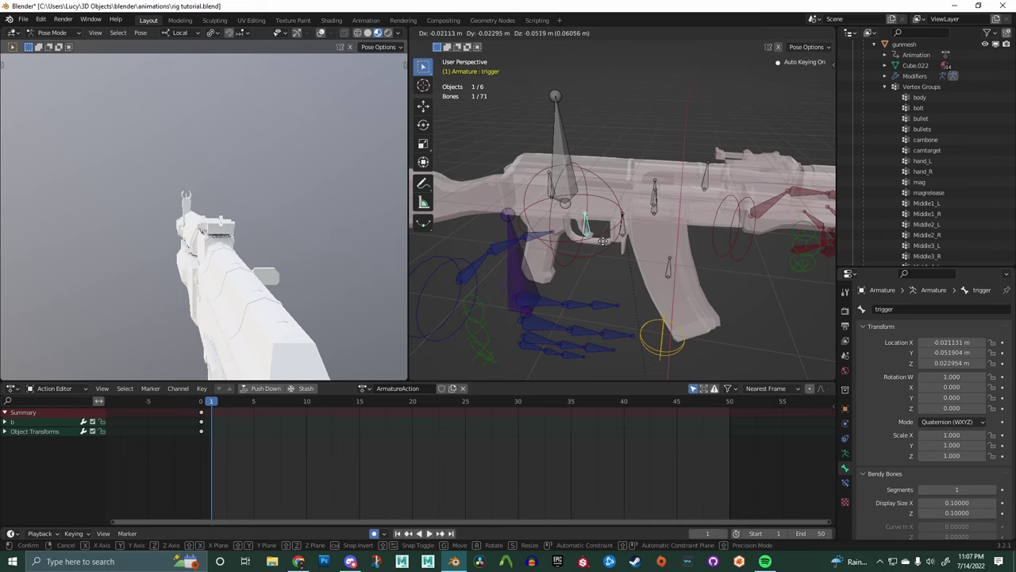
key(Escape)
click(550, 190)
key(g)
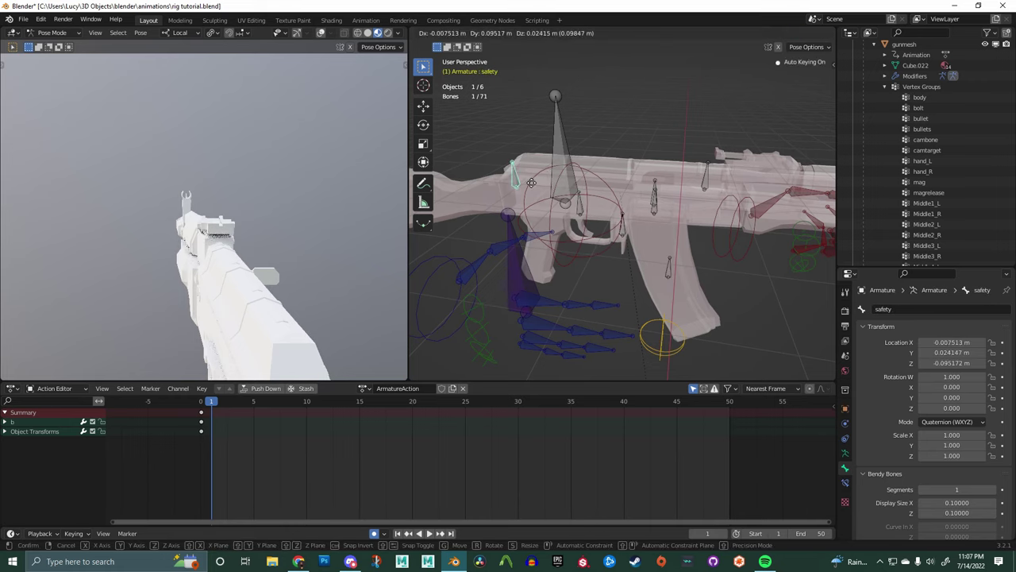
key(Escape)
Step: Copy the trigger bone's name and paste it as the name of the trigger vertex group on gunmesh
scroll(596, 192, up, 4)
click(536, 211)
click(893, 311)
key(ctrl+c)
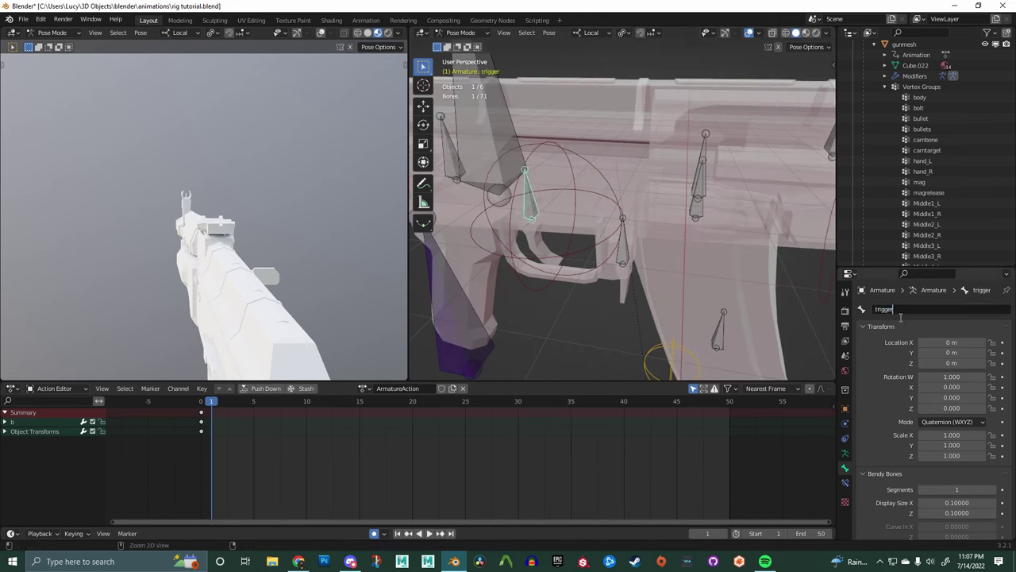
click(582, 329)
key(Tab)
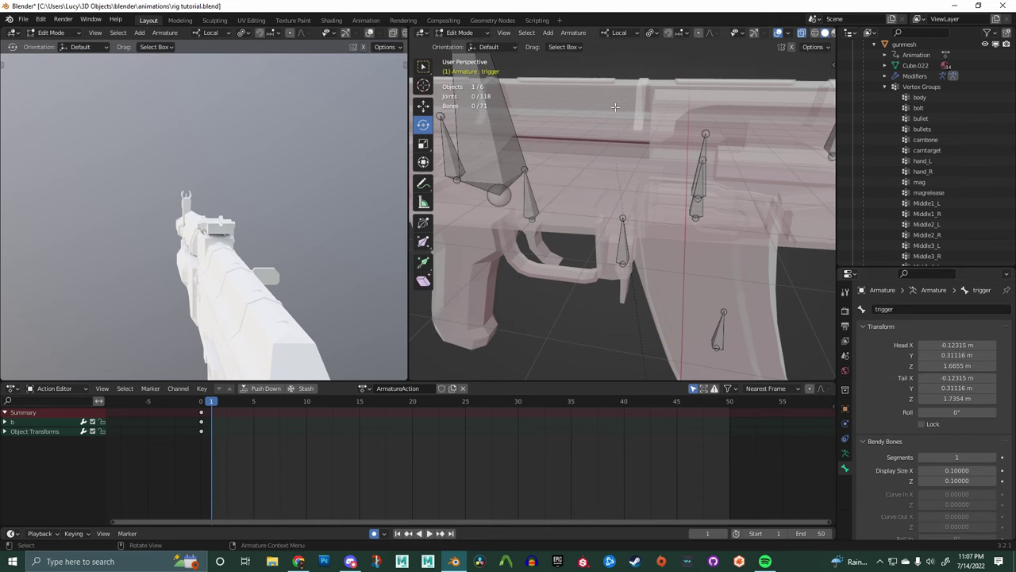
key(Tab)
click(612, 100)
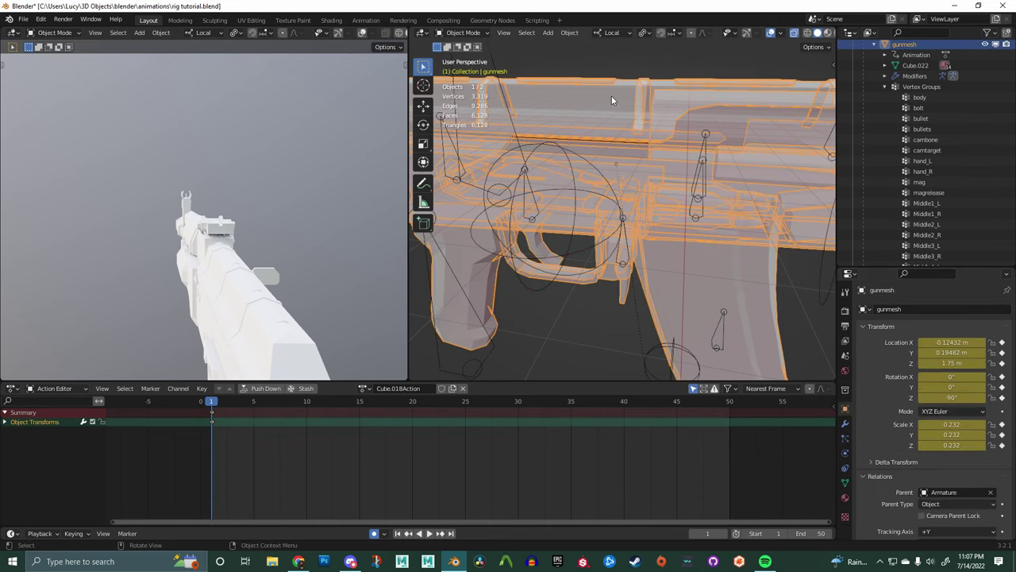
click(845, 482)
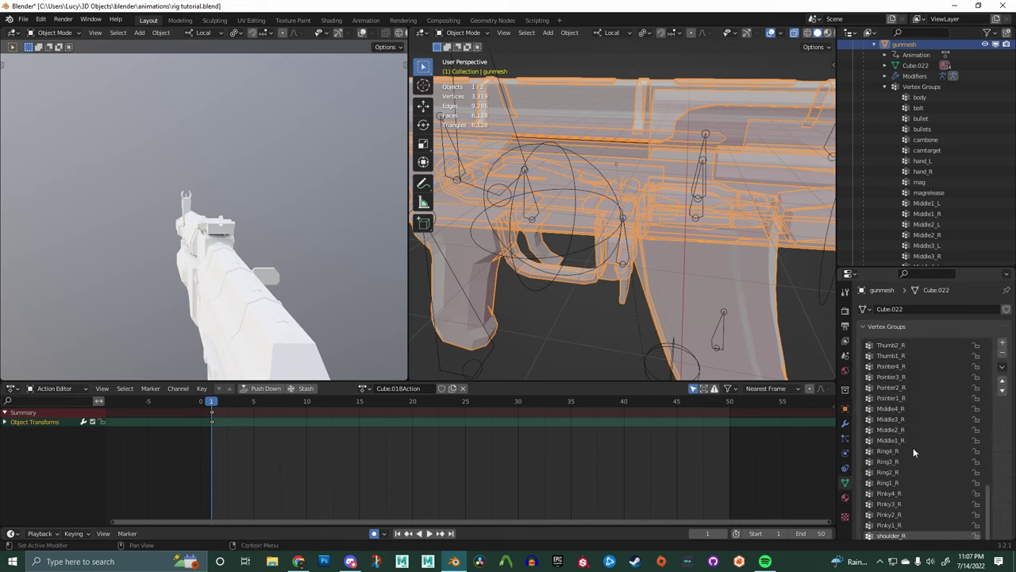
scroll(915, 451, up, 15)
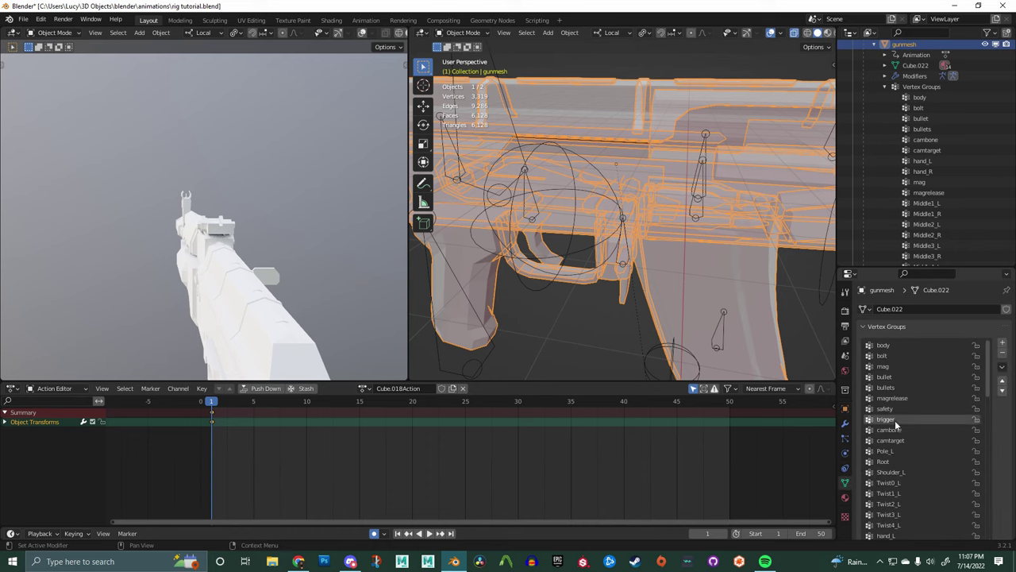
key(ctrl+v)
Step: Assign the selected trigger faces of gunmesh to the trigger vertex group with weight 1.000
key(Tab)
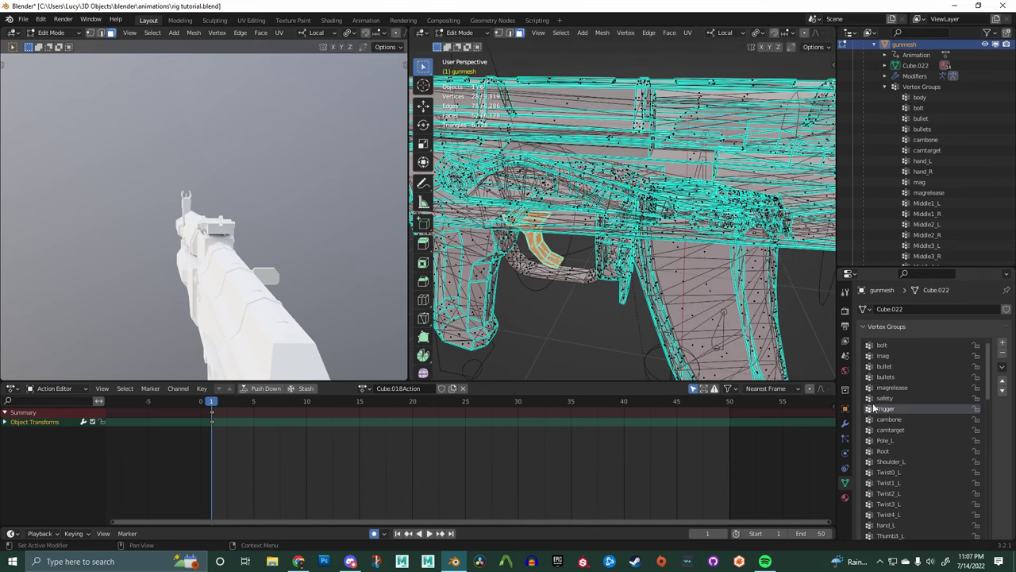
scroll(885, 433, down, 5)
scroll(913, 472, down, 5)
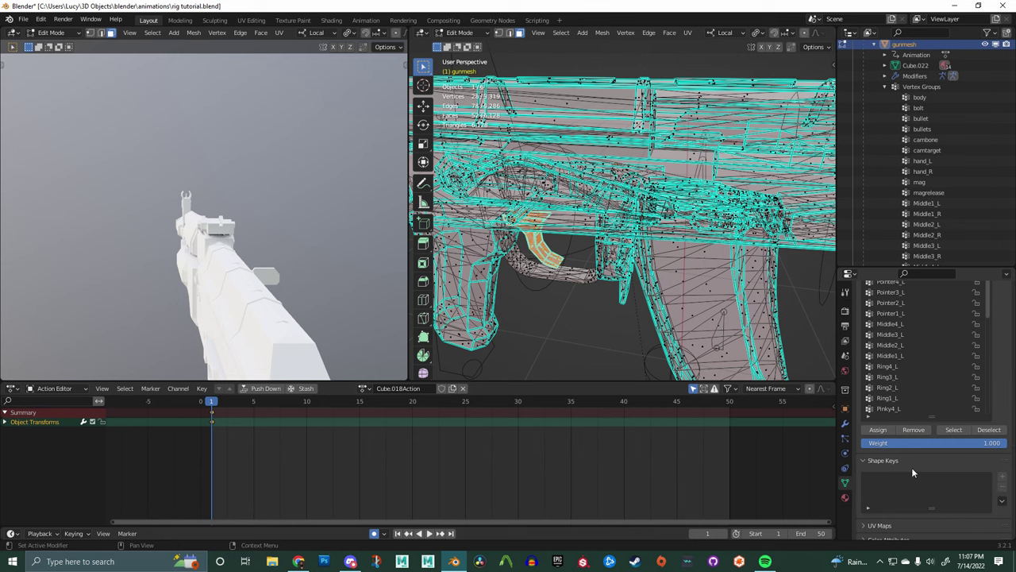
click(877, 430)
key(Tab)
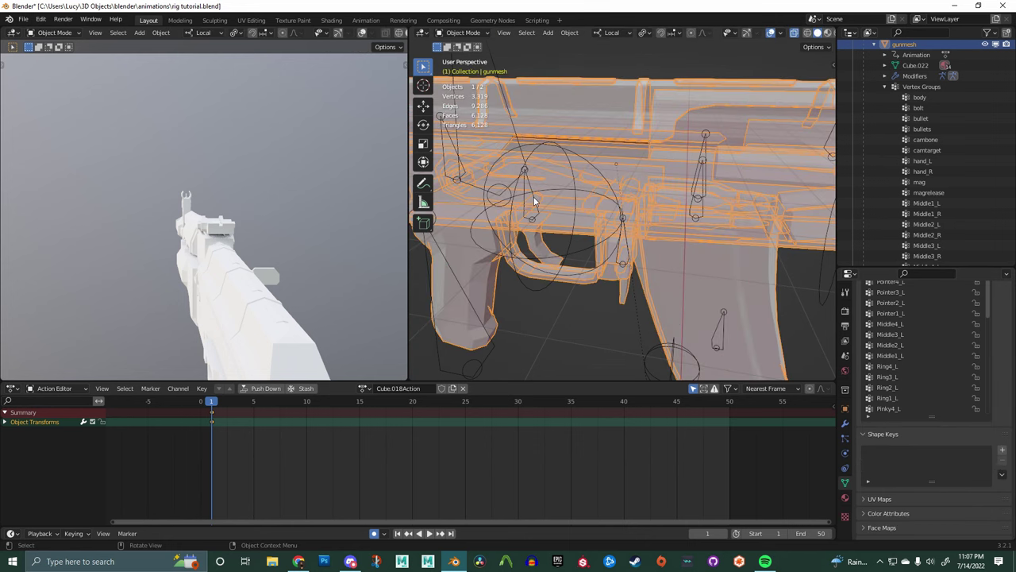
Step: Test-move the trigger bone in Pose Mode to check whether the trigger mesh follows, cancelling the move
click(534, 197)
key(ctrl+Tab)
key(g)
right_click(543, 208)
scroll(592, 225, down, 6)
middle_drag(591, 225, 805, 210)
scroll(635, 197, up, 3)
middle_drag(642, 201, 446, 181)
scroll(673, 212, up, 3)
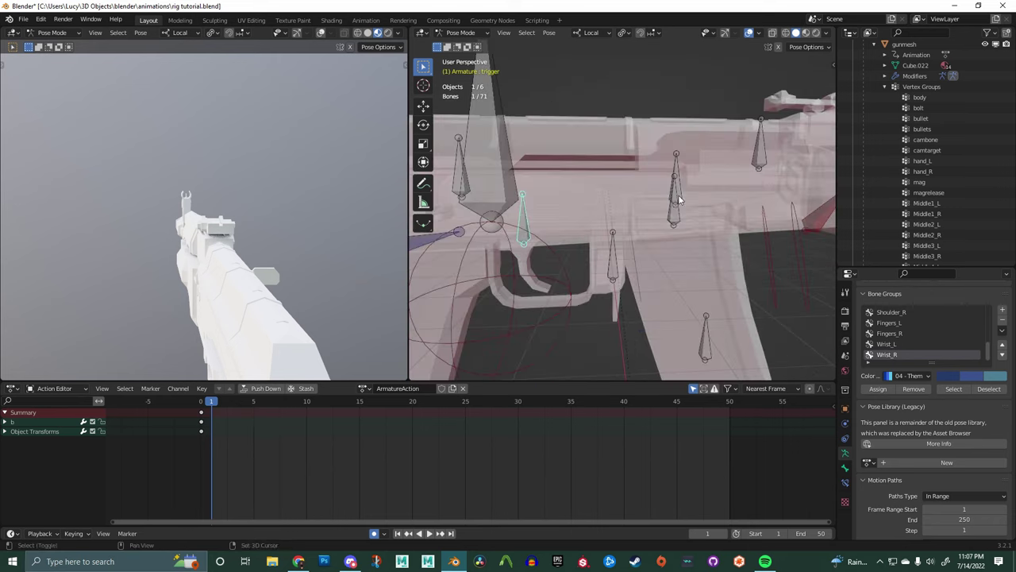
Step: Parent the two bullet bones to the mag bone in Edit Mode using Keep Offset
scroll(673, 210, down, 2)
middle_drag(673, 210, 669, 215)
key(Tab)
key(ctrl+Tab)
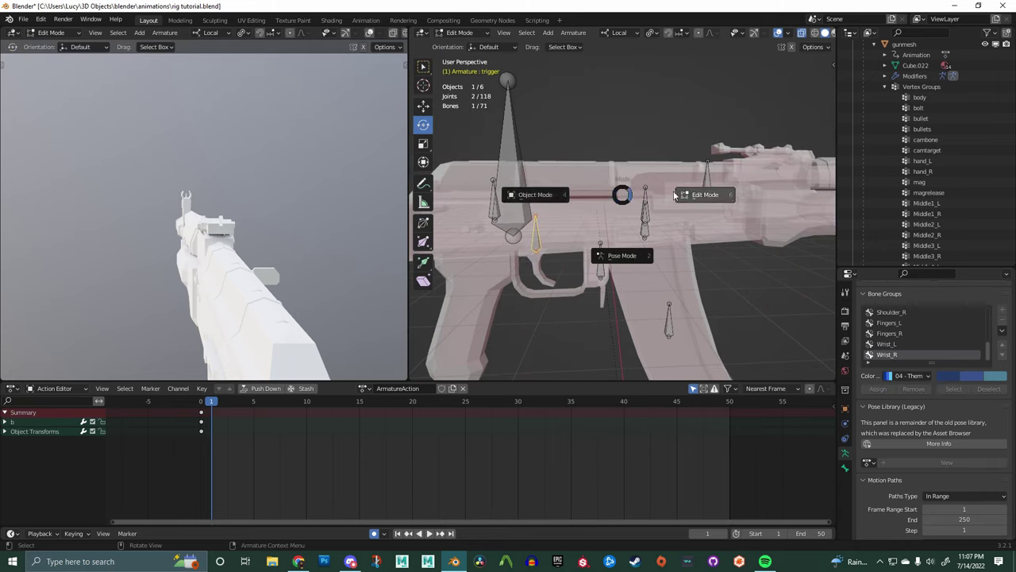
click(679, 197)
scroll(705, 252, up, 1)
shift+middle_drag(705, 253, 641, 184)
click(641, 184)
shift+click(641, 184)
shift+middle_drag(686, 283, 669, 255)
shift+click(662, 302)
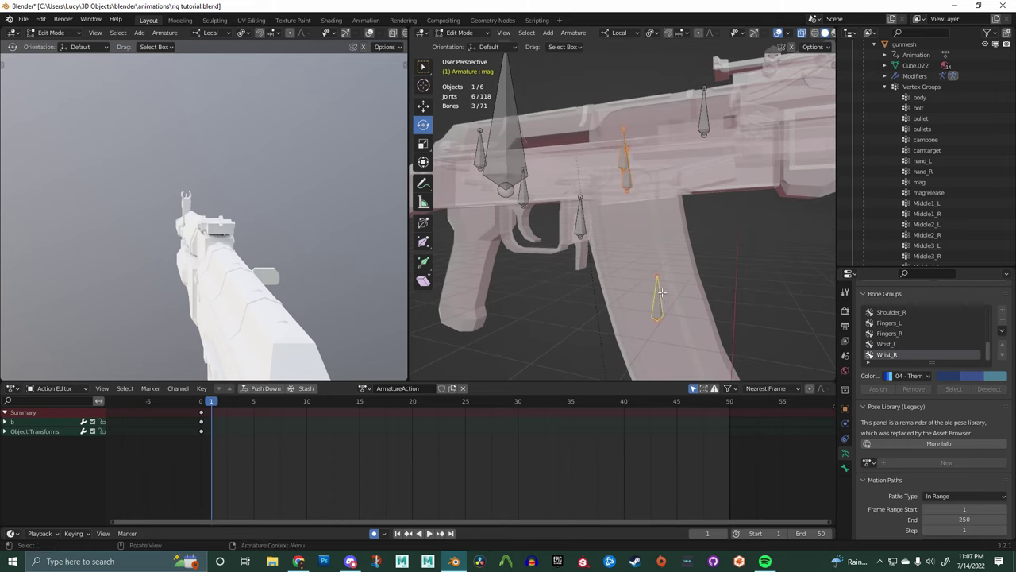
key(ctrl+p)
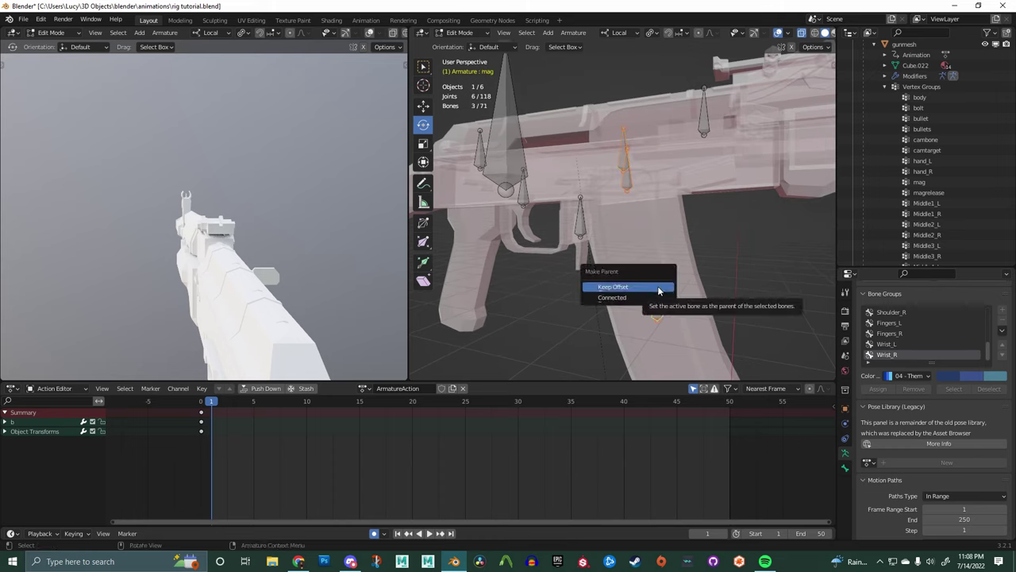
click(658, 290)
Step: Test-move the mag bone in Pose Mode to check whether the bullet bones follow, cancelling the move
key(ctrl+Tab)
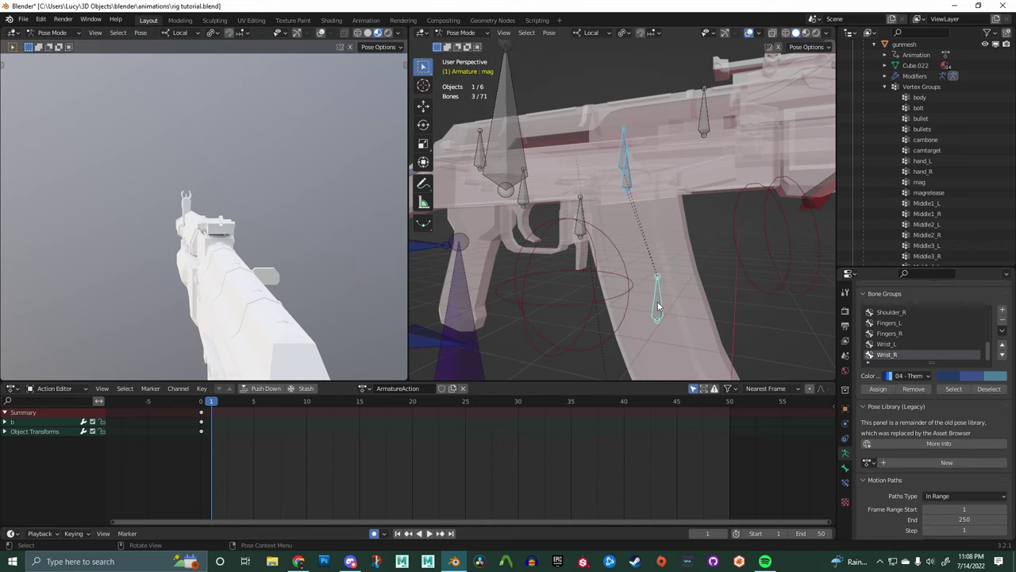
click(657, 308)
key(g)
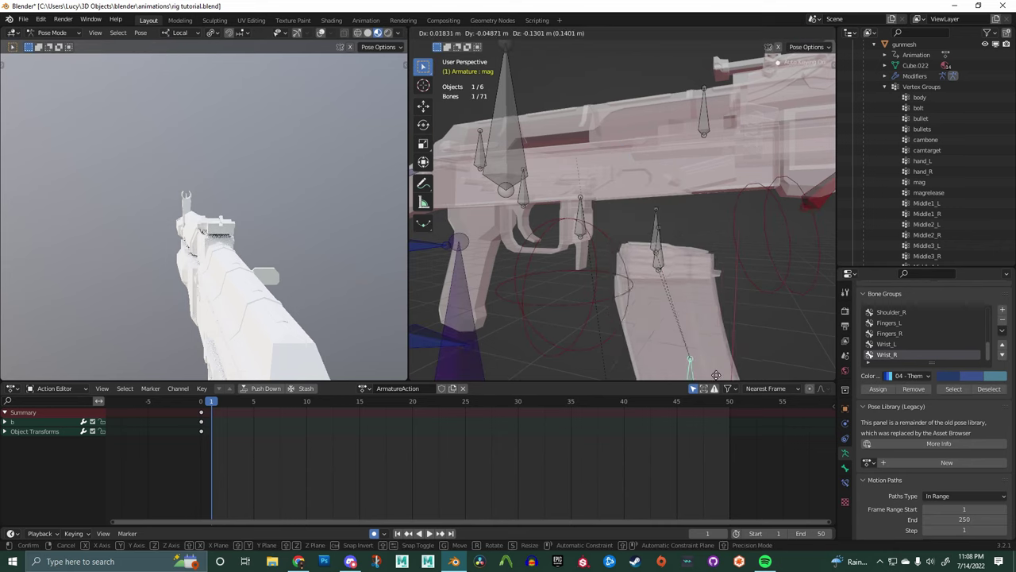
key(Escape)
Step: Parent the magrelease, bolt, trigger and safety bones to the body bone in Edit Mode, keeping their offset
key(Tab)
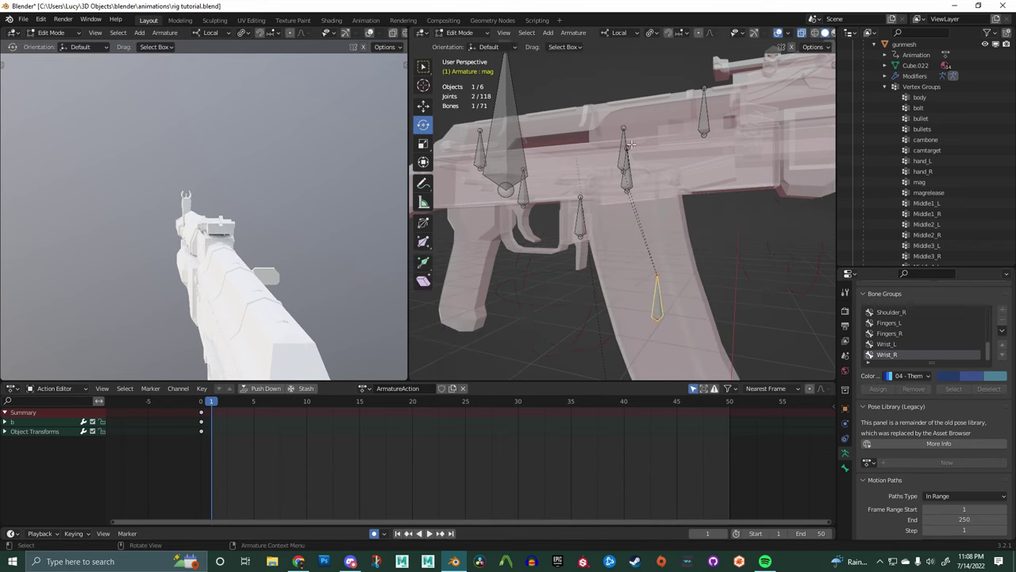
middle_drag(631, 161, 660, 149)
click(612, 204)
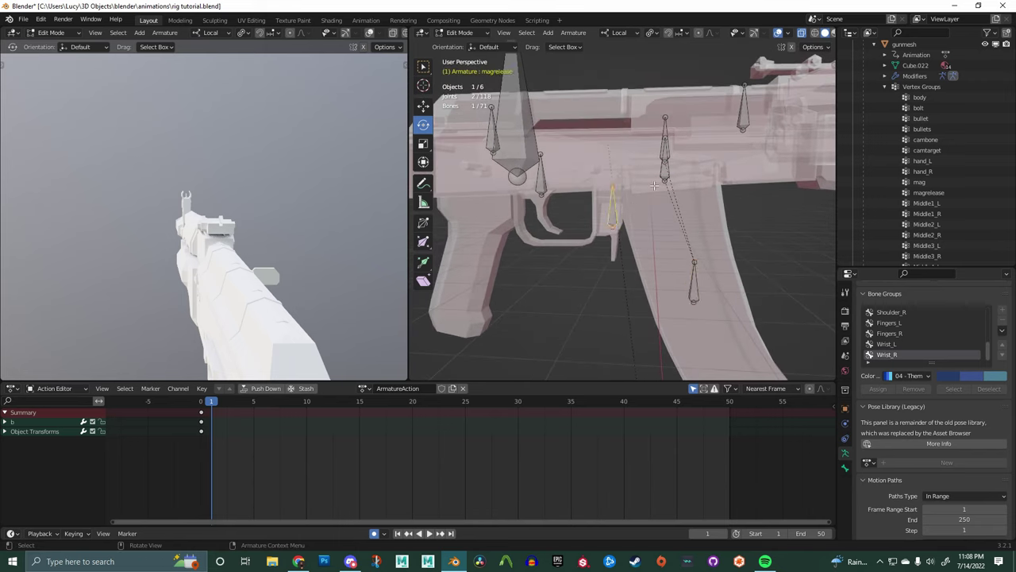
shift+click(752, 115)
shift+click(548, 184)
shift+click(491, 132)
shift+middle_drag(523, 116, 562, 193)
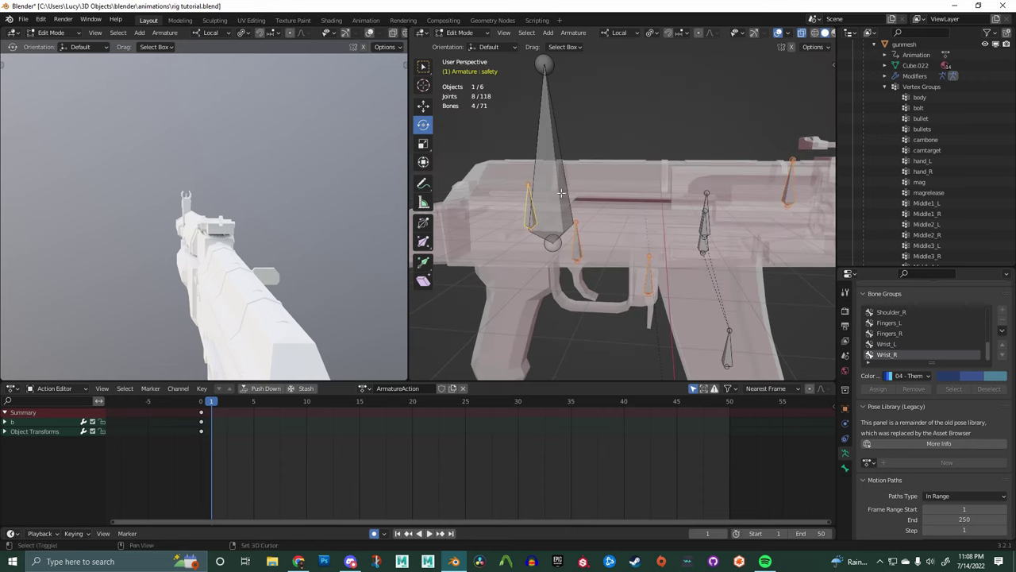
shift+click(557, 142)
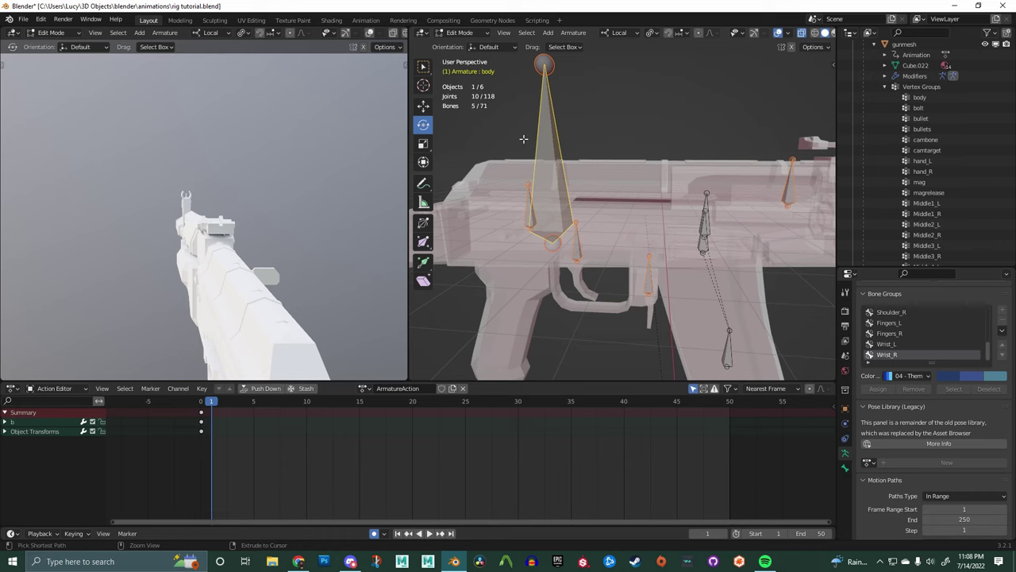
key(ctrl+p)
click(523, 139)
Step: Test-move the body bone with its children and the mag bone in Pose Mode, cancelling each move
key(ctrl+Tab)
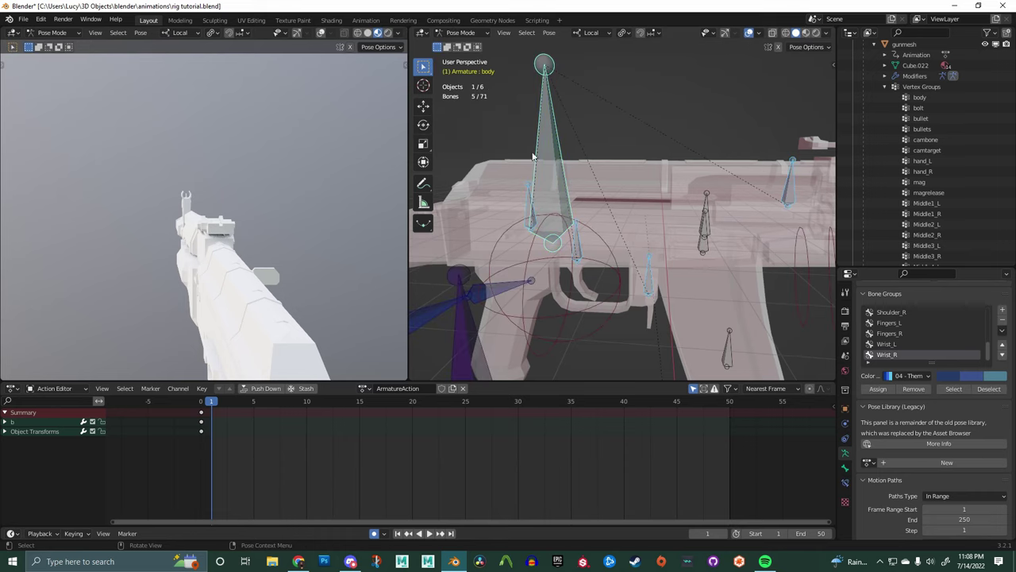
key(g)
right_click(648, 174)
middle_drag(663, 202, 694, 297)
click(694, 297)
key(g)
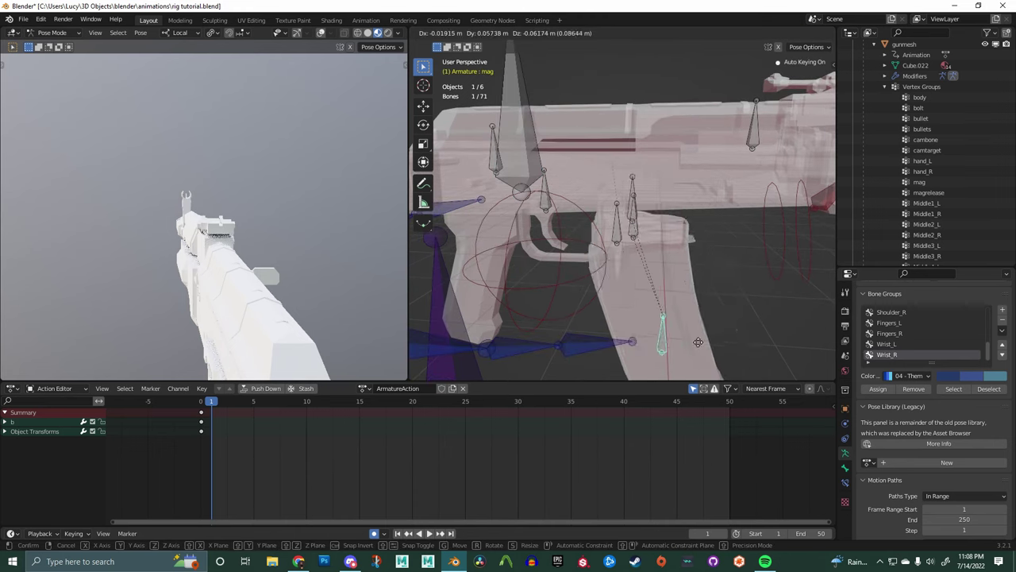
right_click(724, 335)
Step: Add a Child Of constraint to the mag bone, targeting the body bone of the Armature
scroll(622, 133, down, 2)
middle_drag(557, 150, 679, 180)
scroll(685, 179, down, 2)
click(845, 483)
shift+middle_drag(710, 215, 642, 234)
scroll(614, 250, up, 3)
middle_drag(642, 233, 673, 248)
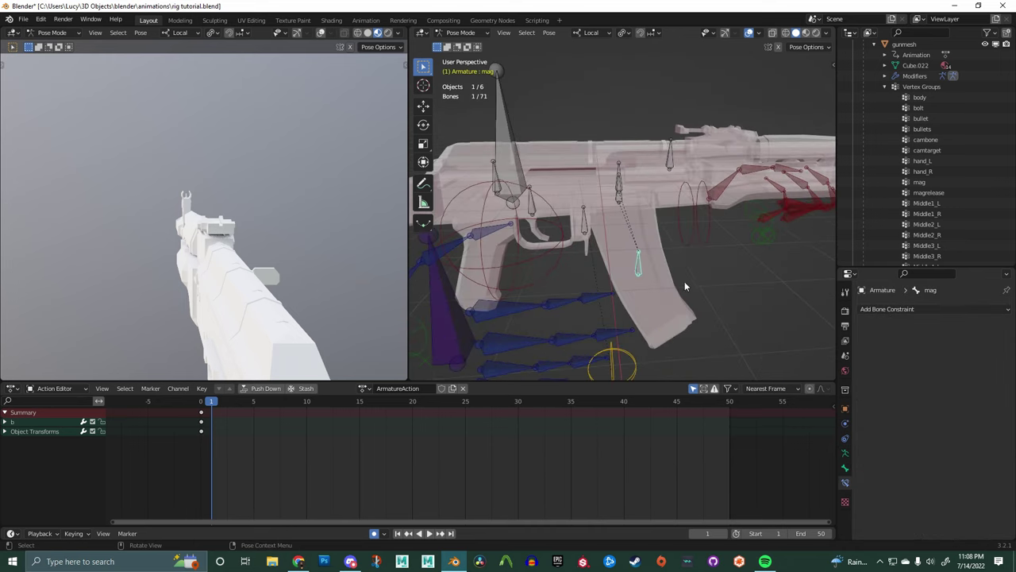
click(919, 309)
click(973, 363)
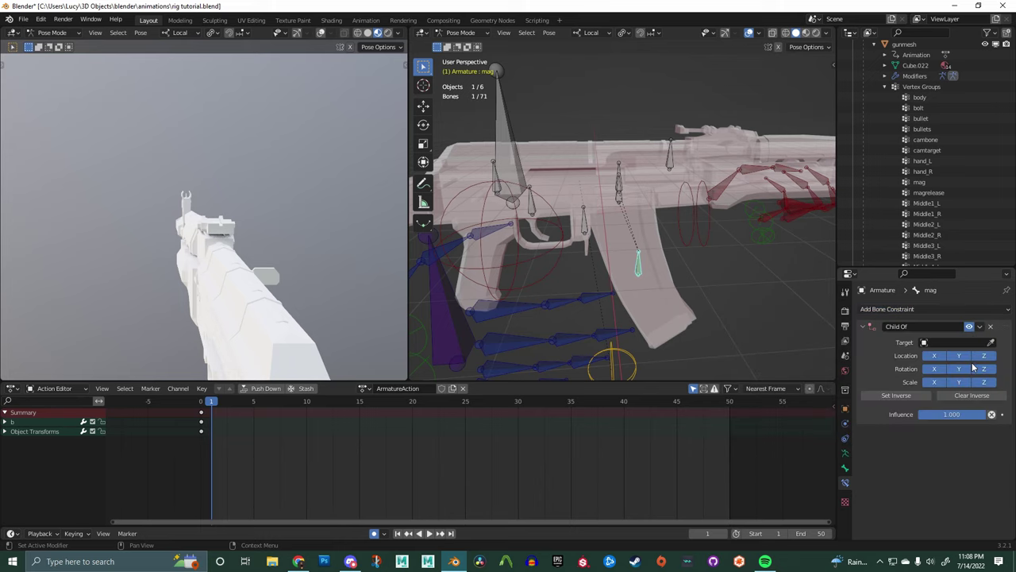
click(991, 343)
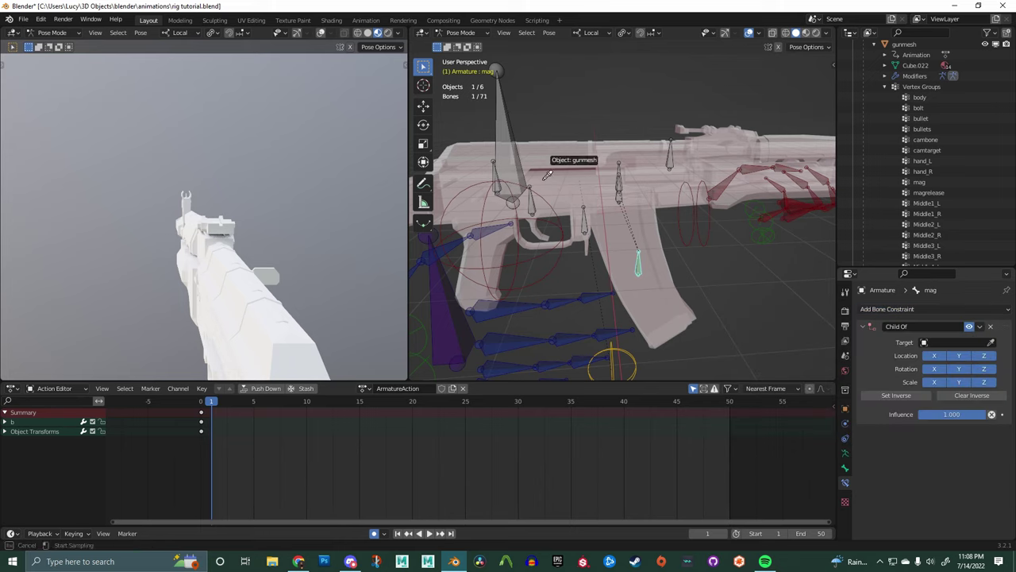
click(499, 119)
click(948, 355)
text(bod)
click(948, 370)
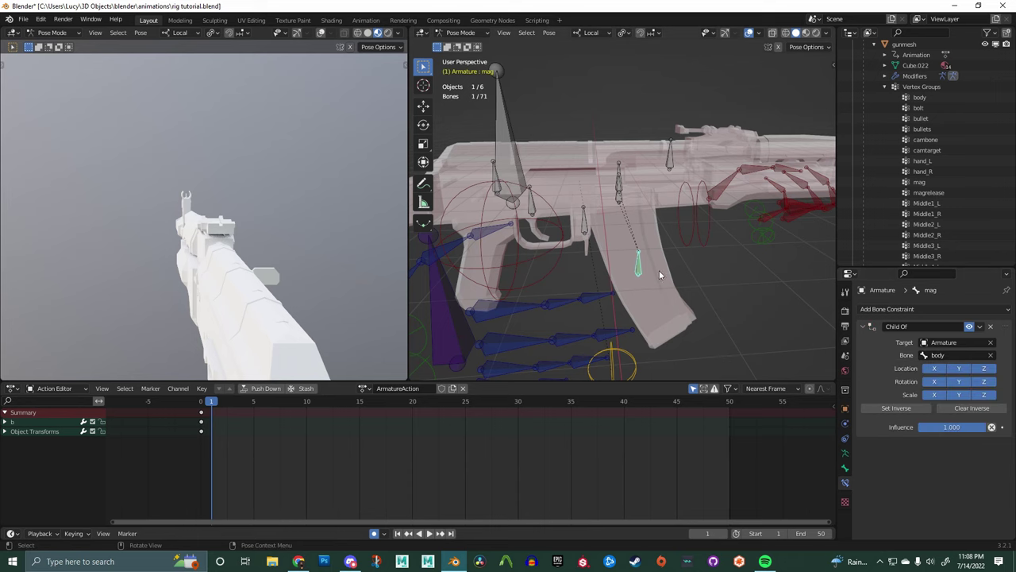
Step: Test-move the body bone to check whether the constrained magazine follows, cancelling the move
middle_drag(667, 231, 609, 197)
click(543, 167)
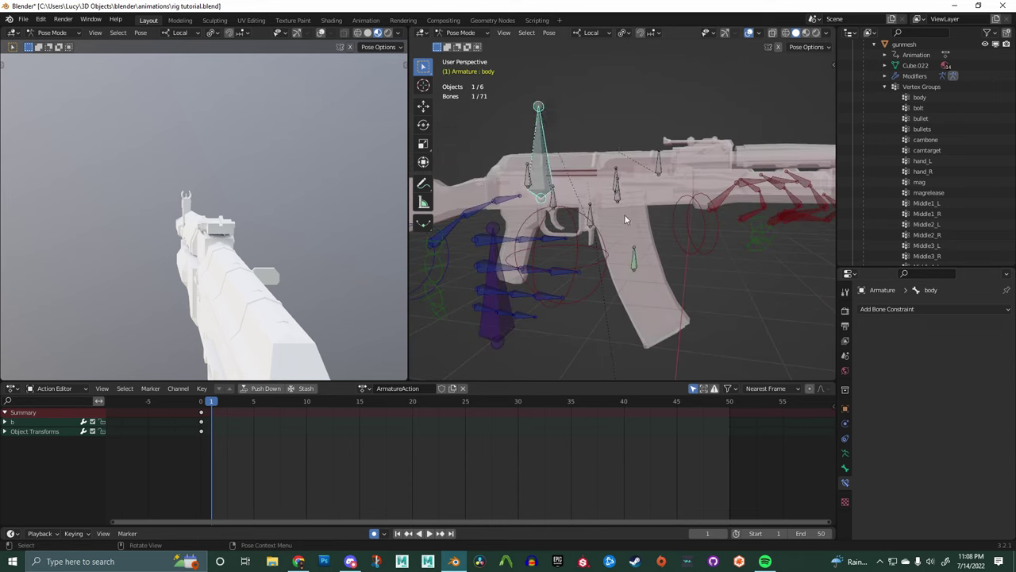
key(g)
right_click(593, 254)
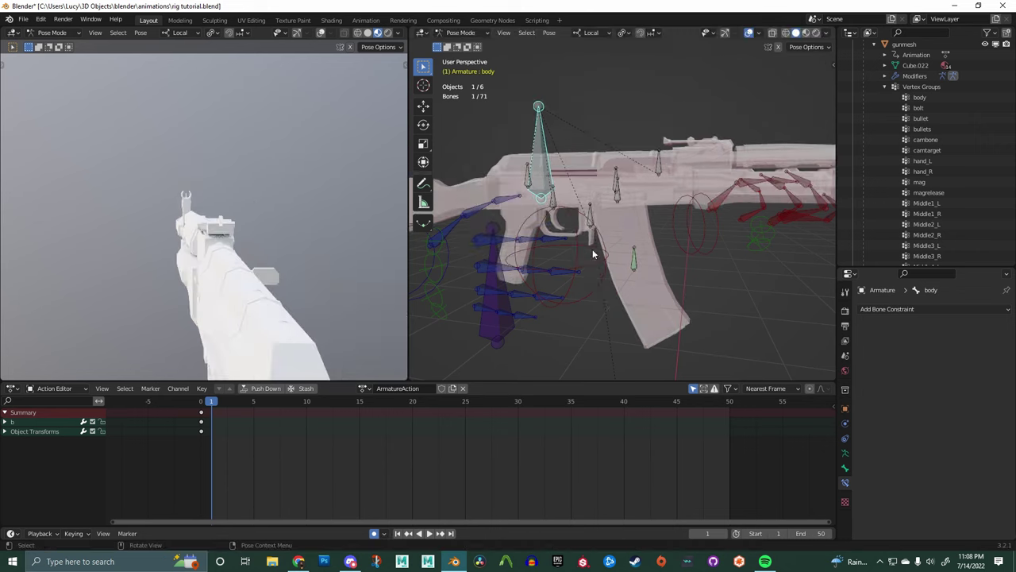
Step: Add a second Child Of constraint to the mag bone targeting the Armature's wrist_L bone, and set the body constraint's influence to 0
click(634, 261)
click(974, 309)
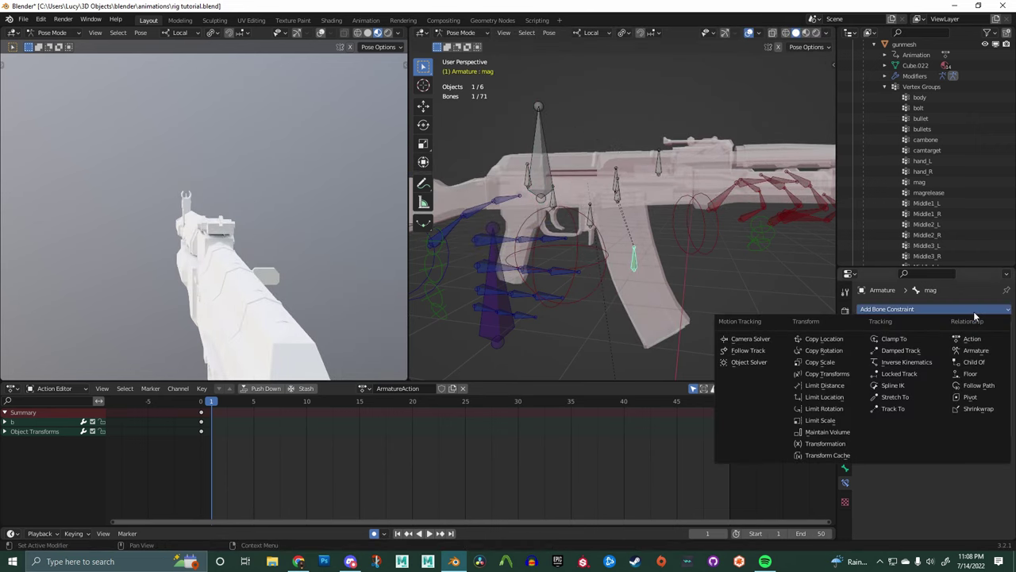
click(974, 362)
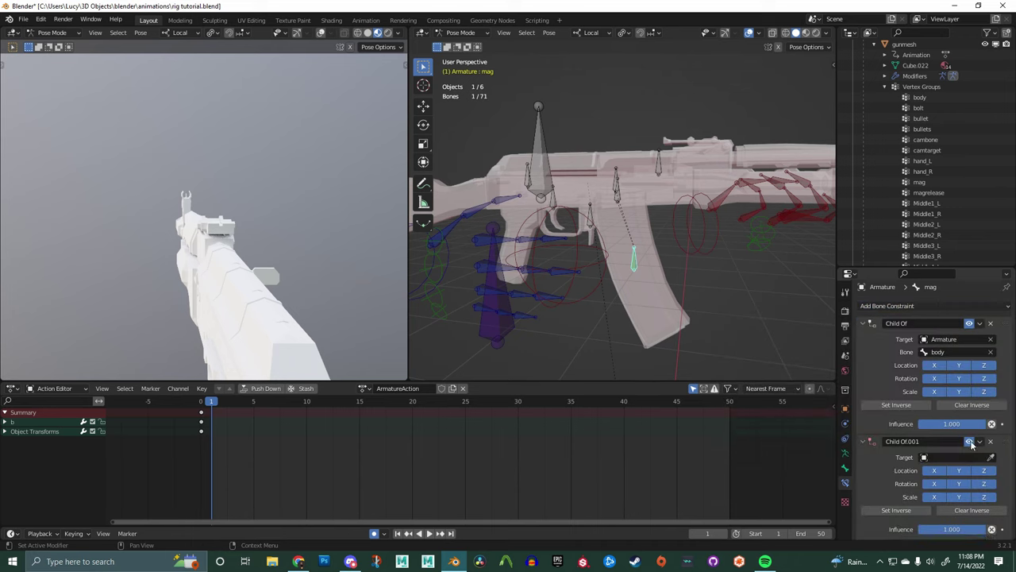
click(990, 457)
click(718, 238)
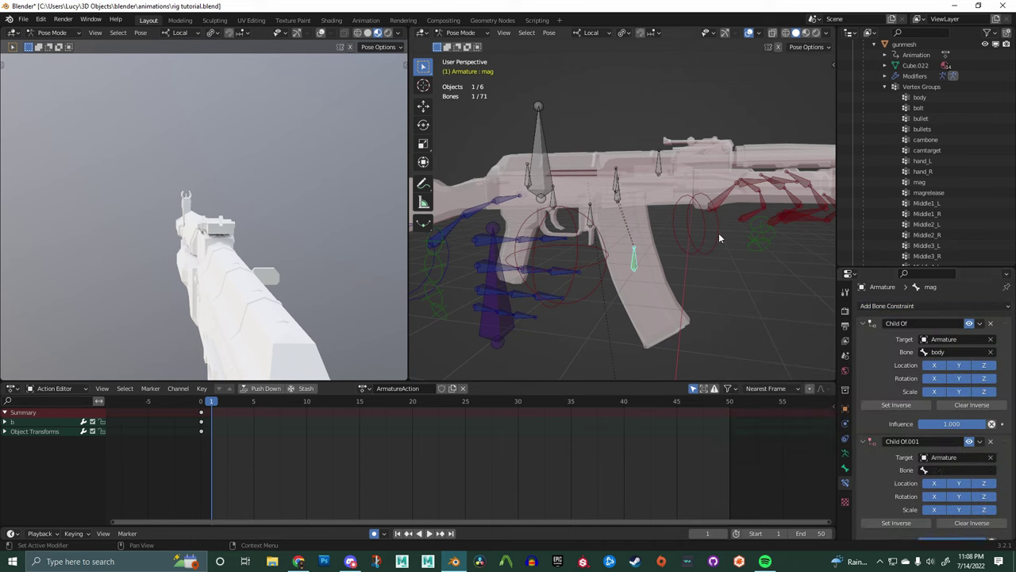
click(719, 238)
key(ctrl+z)
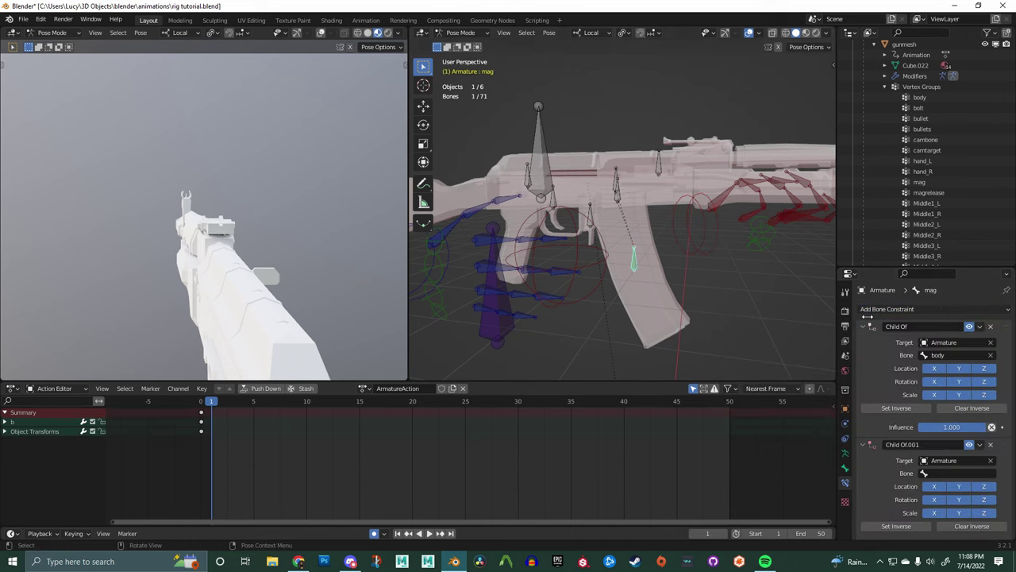
click(949, 473)
text(wr)
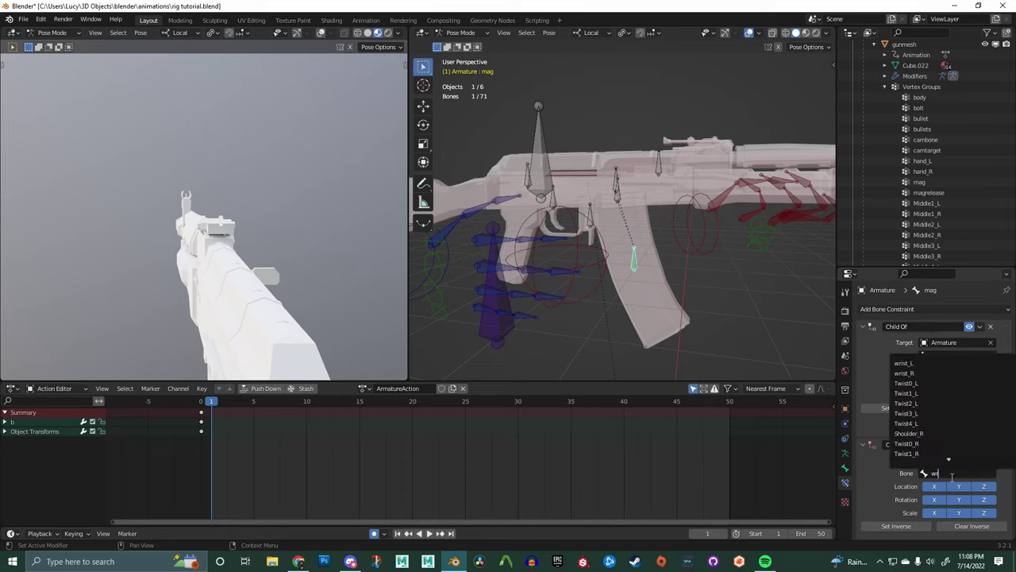
click(904, 363)
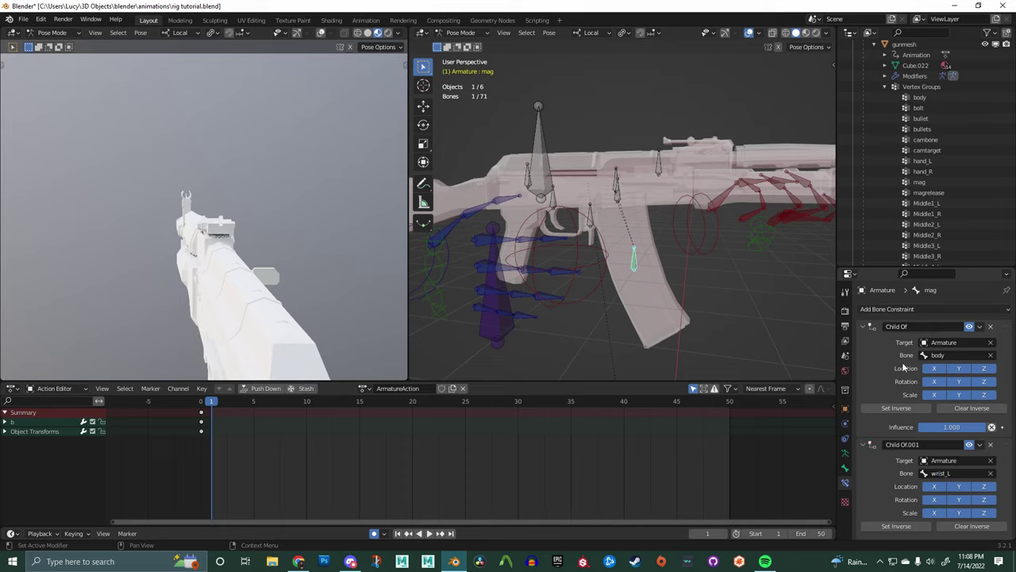
scroll(945, 433, down, 1)
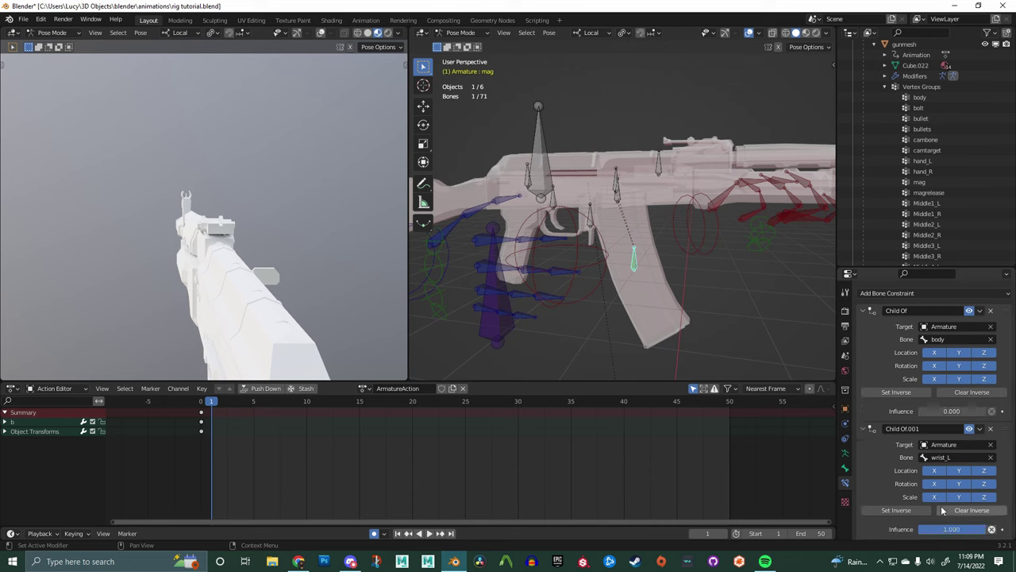
Step: Test-move the wrist_L bone to check whether the magazine follows it, cancelling the move
scroll(739, 327, down, 2)
click(670, 235)
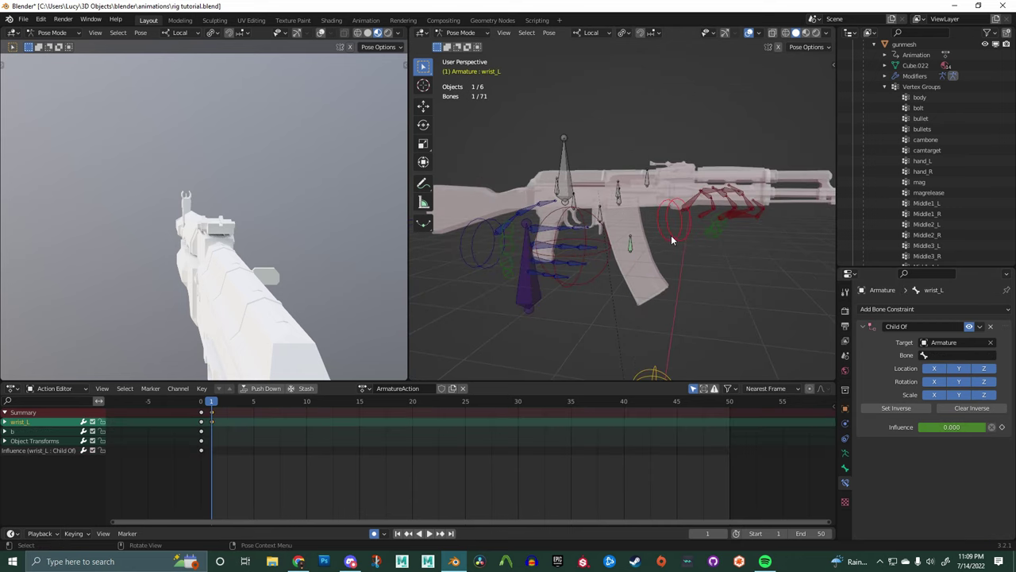
key(g)
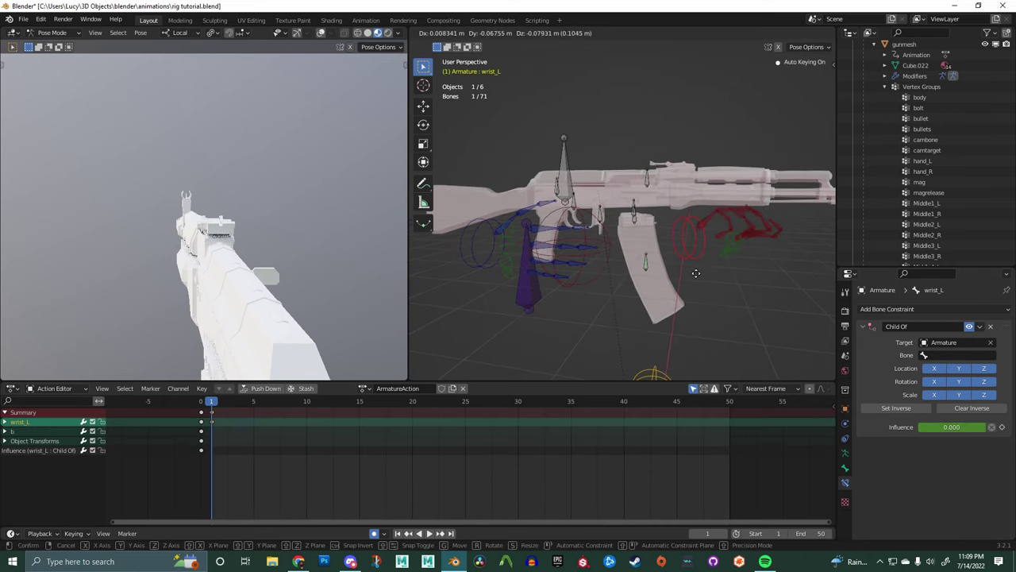
right_click(694, 275)
scroll(723, 332, up, 4)
scroll(722, 332, down, 3)
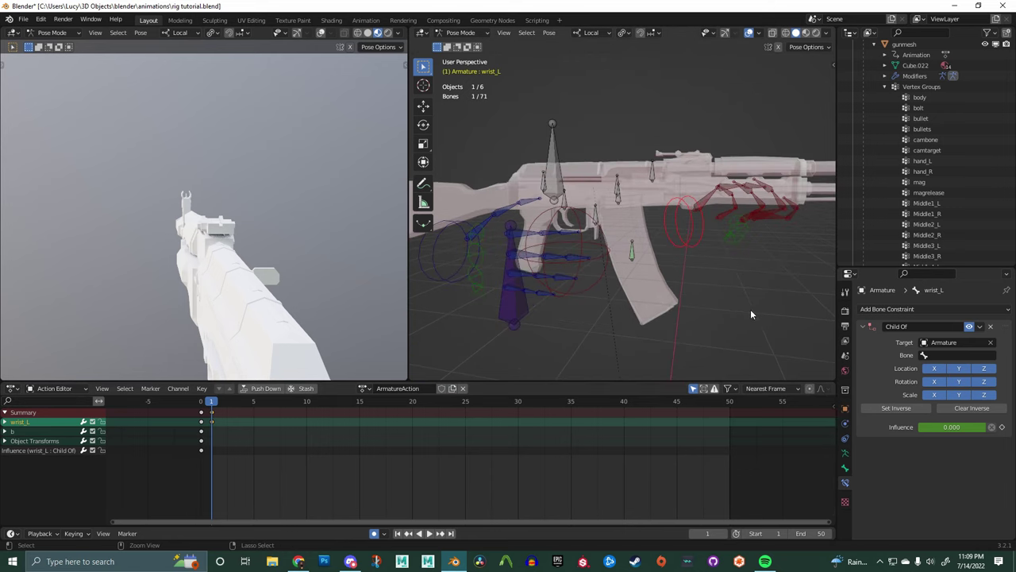
Step: Set the mag bone's Child Of influences to 0 for wrist_L and 1 for body
click(632, 253)
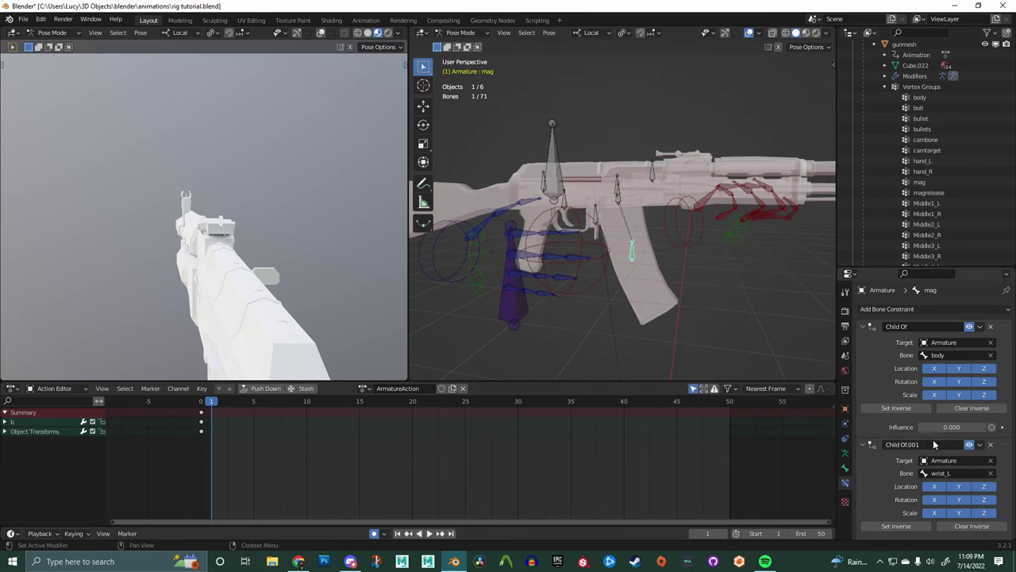
scroll(902, 472, down, 1)
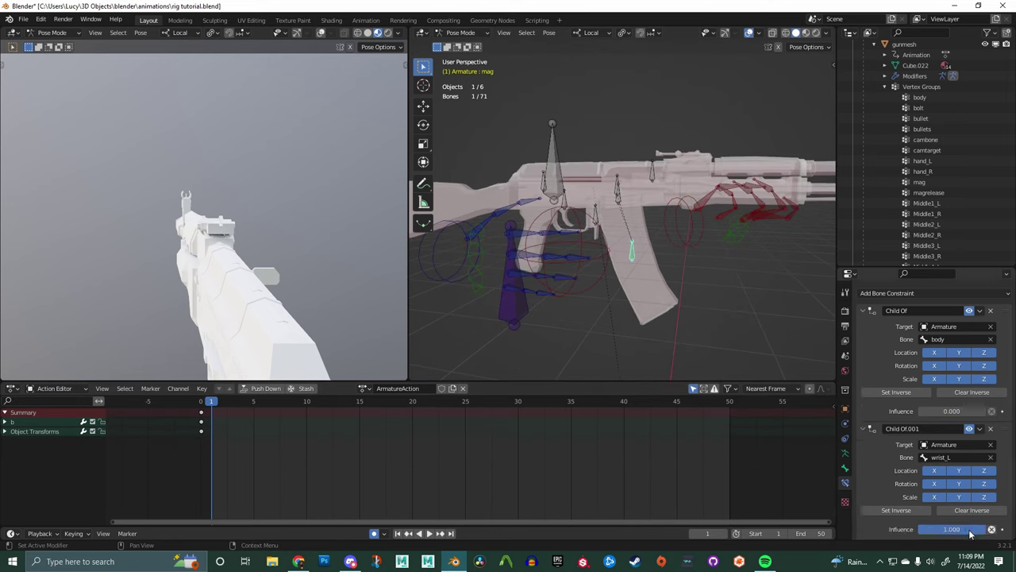
drag(969, 532, 899, 532)
drag(955, 414, 1013, 414)
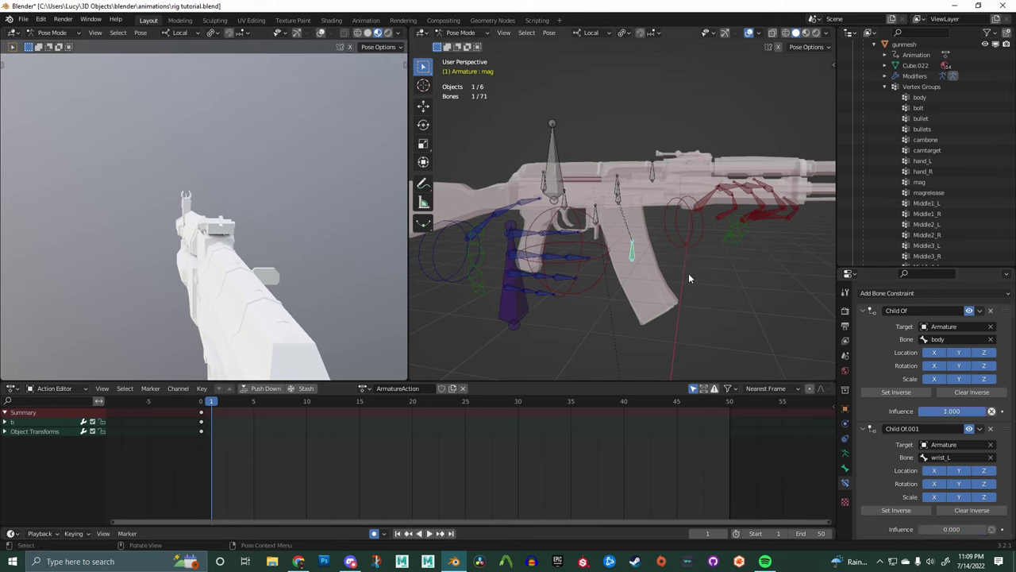
Step: Set the bone of wrist_L's existing Child Of constraint to body
middle_drag(689, 272, 618, 217)
click(671, 233)
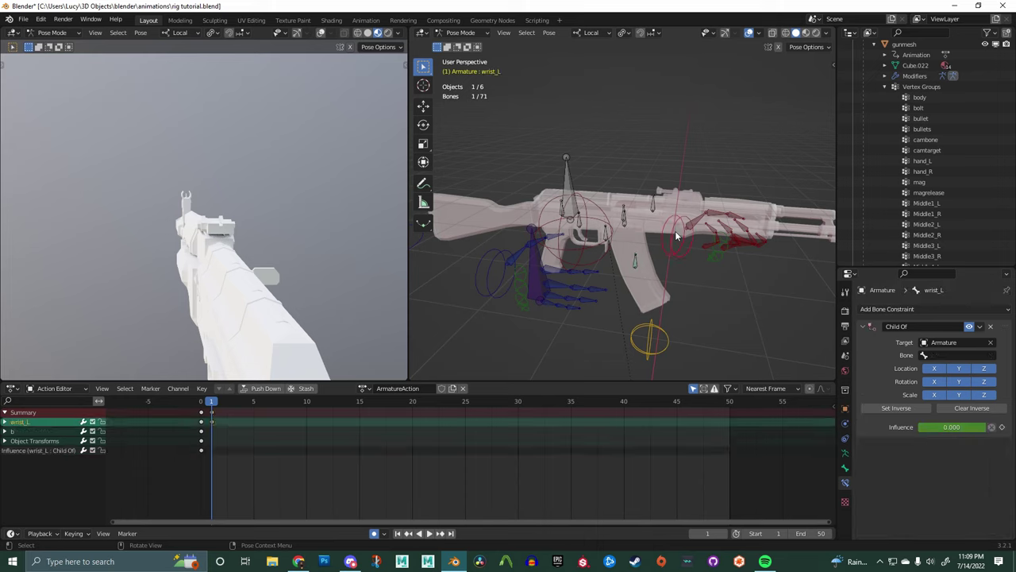
click(940, 356)
text(b)
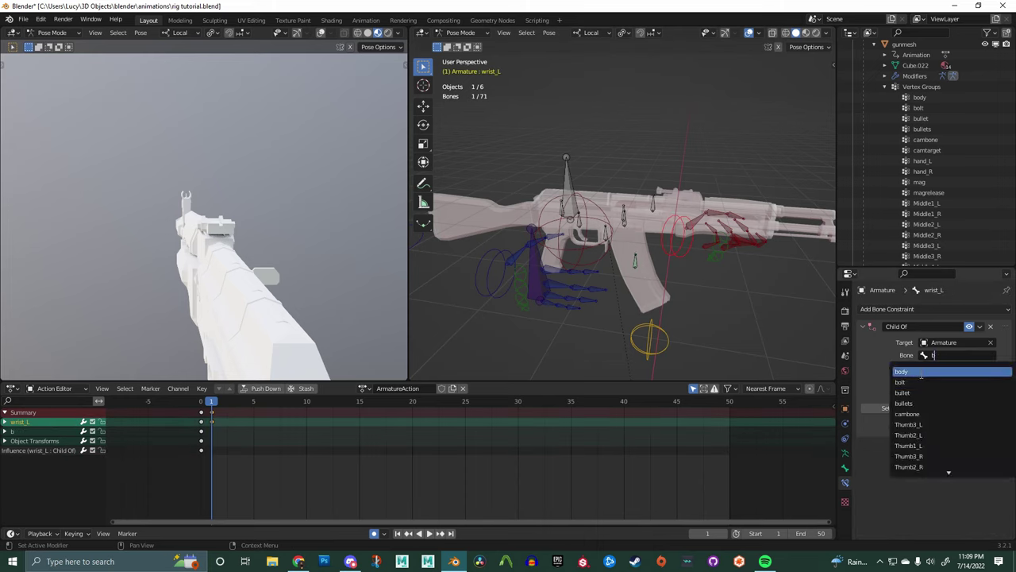
click(921, 374)
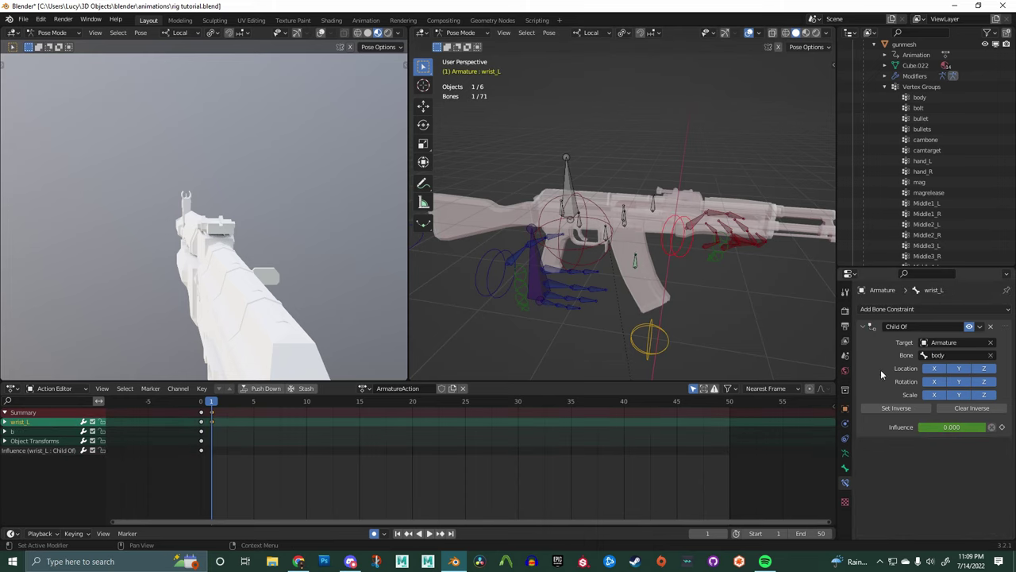
Step: Set the bone of wrist_R's existing Child Of constraint to body
click(503, 254)
click(960, 356)
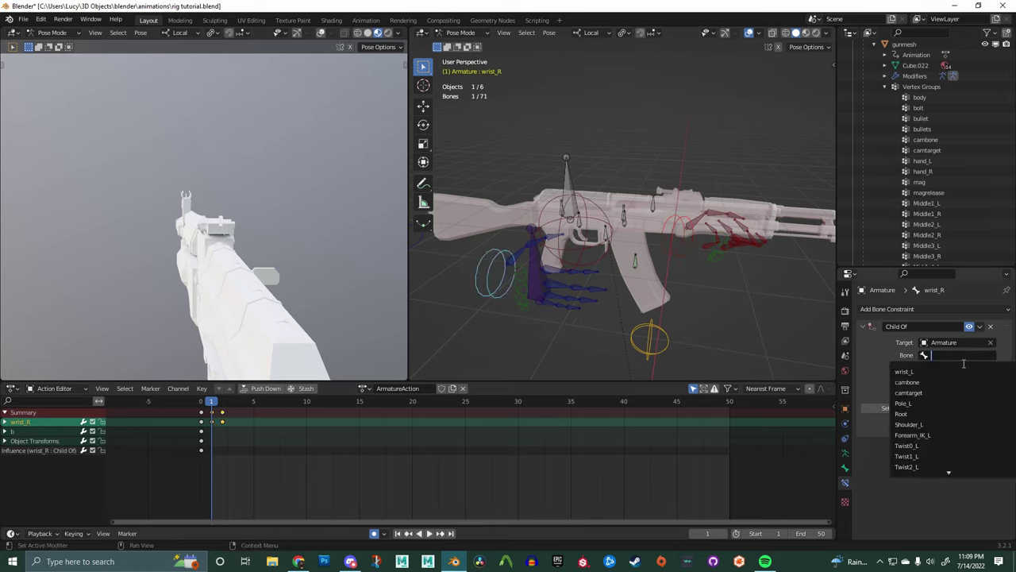
text(bo)
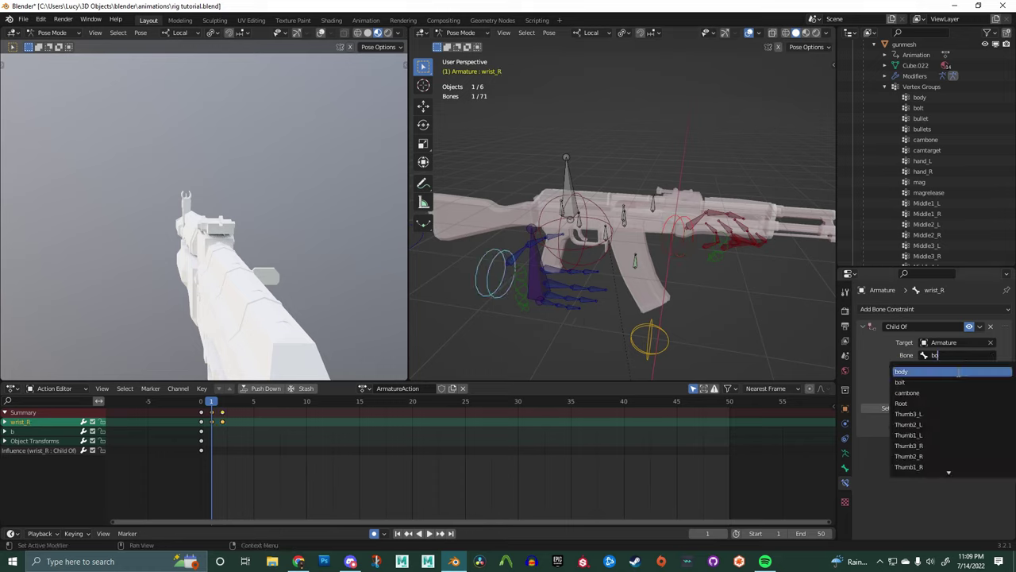
click(954, 372)
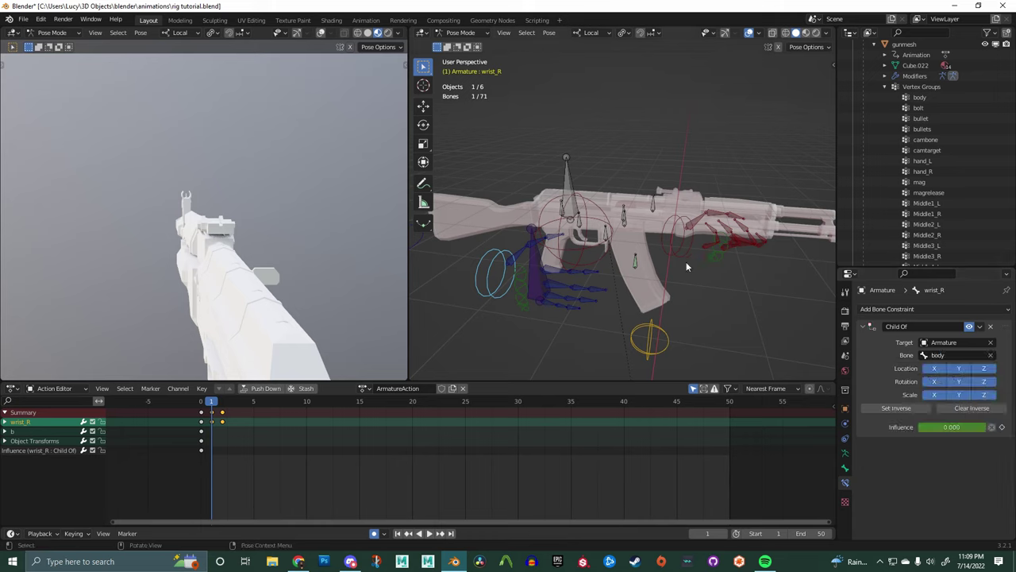
Step: Set the bone of wrist_L's Child Of constraint to mag
click(673, 242)
middle_drag(686, 250, 799, 299)
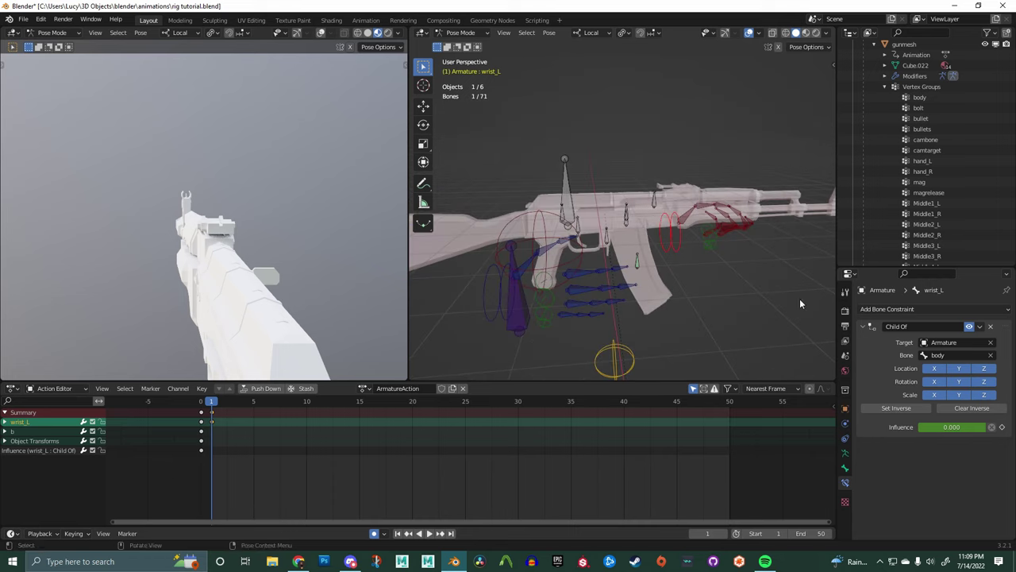
click(965, 355)
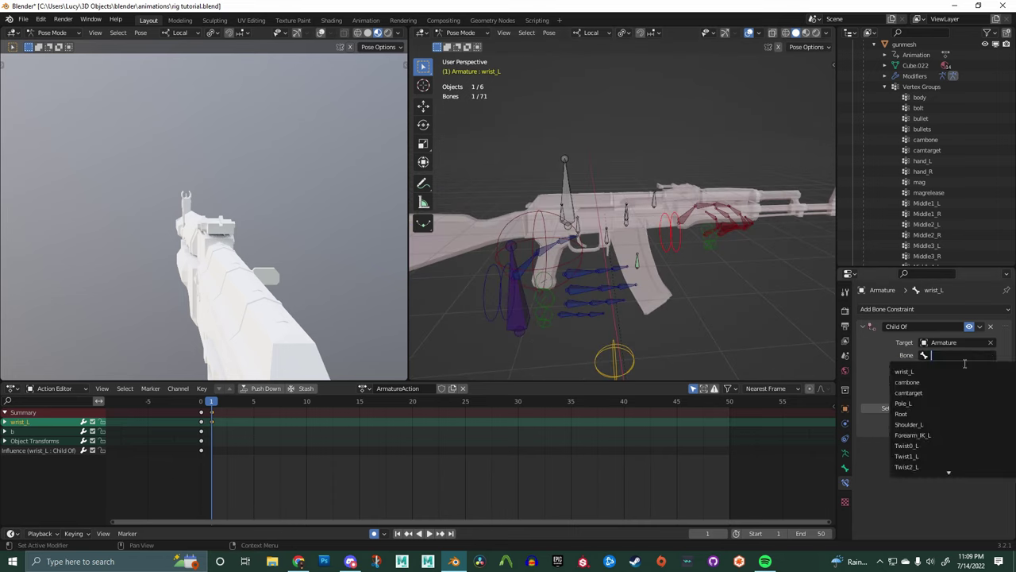
text(ma)
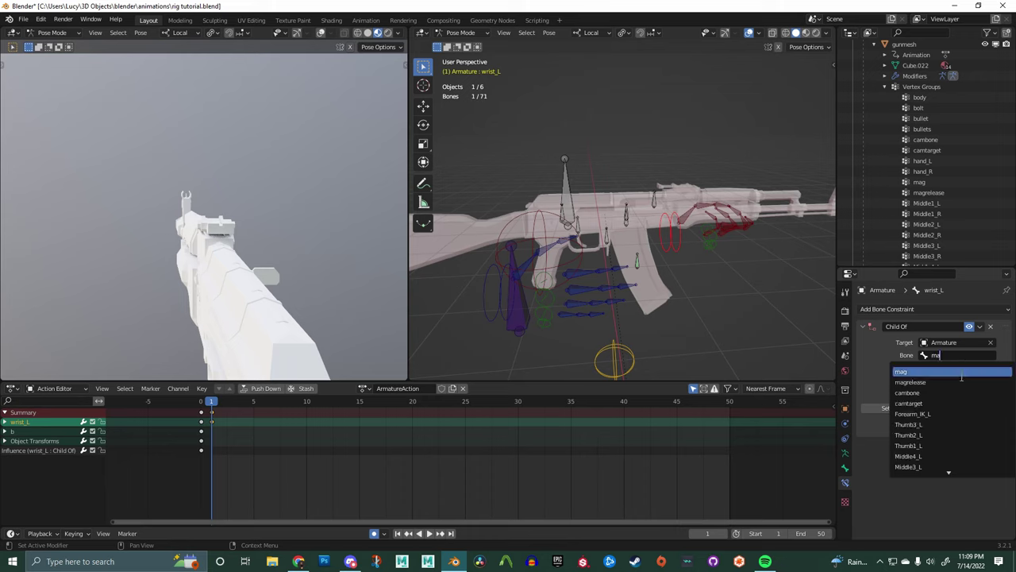
key(Return)
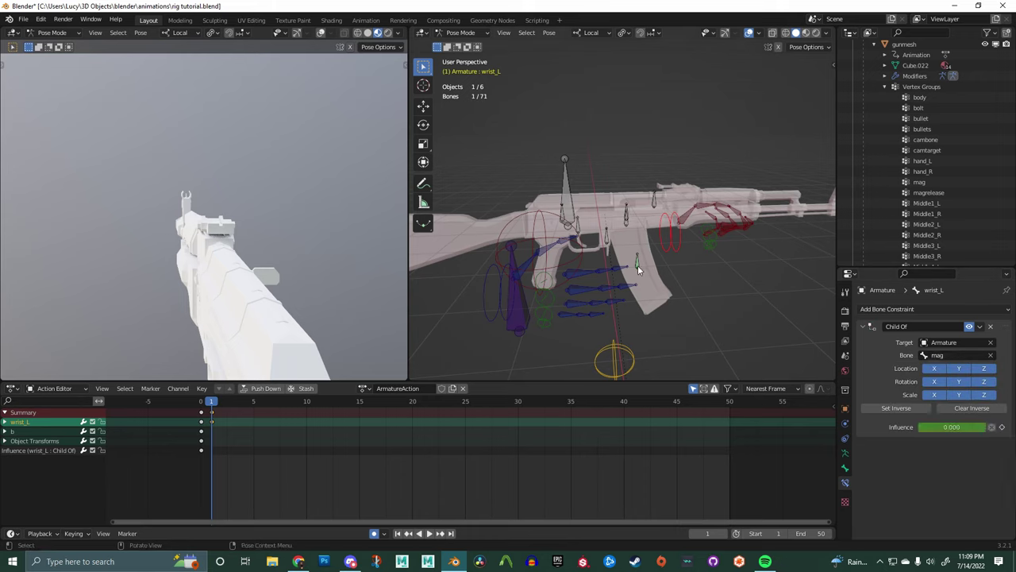
Step: Remove the mag bone's second Child Of constraint, the one targeting wrist_L, and test-move the mag bone, cancelling each move
click(640, 268)
key(g)
key(Escape)
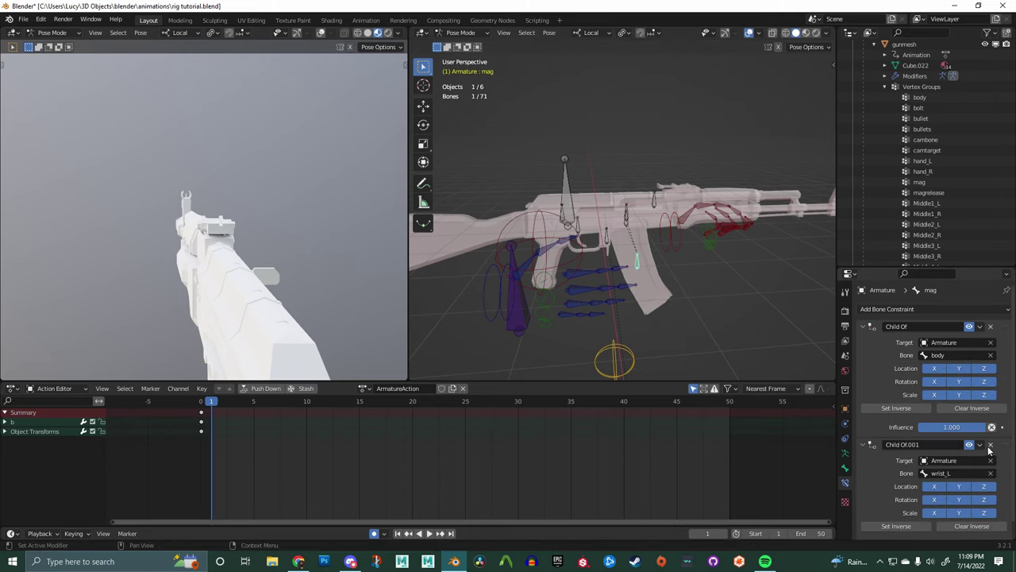
scroll(980, 472, down, 1)
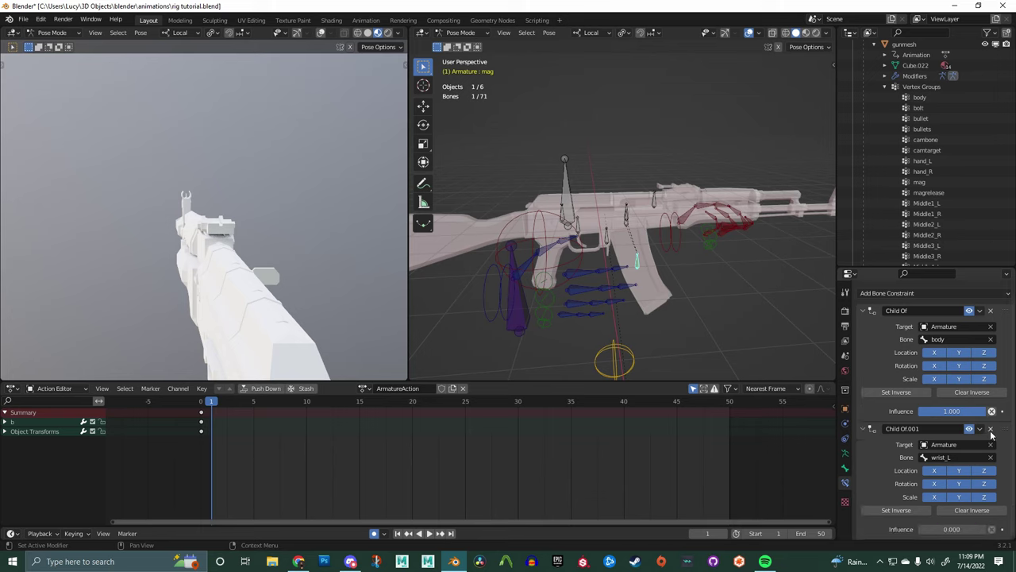
click(990, 429)
middle_drag(711, 303, 699, 311)
key(g)
key(Escape)
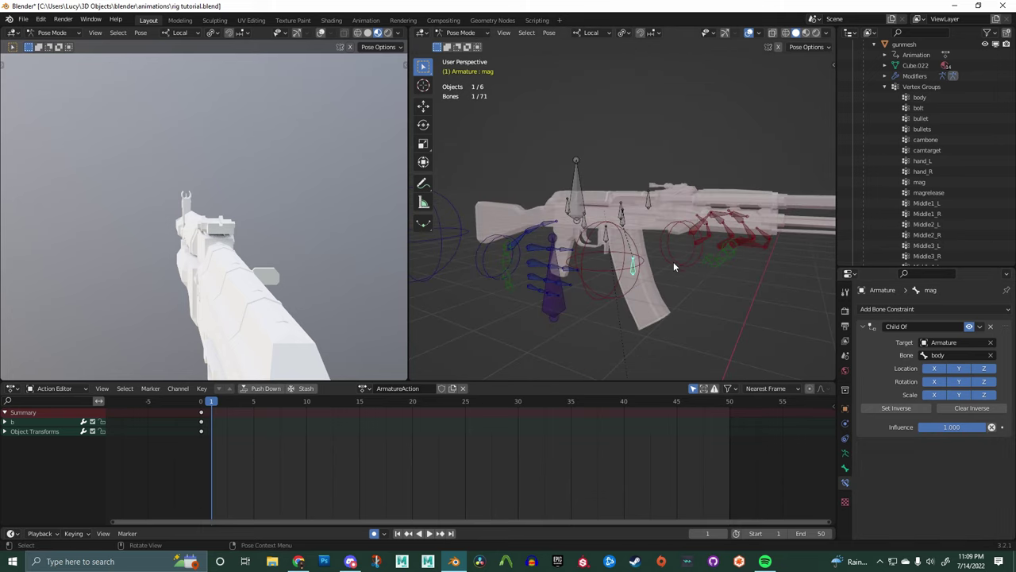
Step: Set the influence of wrist_L's Child Of constraint to 1 and apply Set Inverse
click(677, 254)
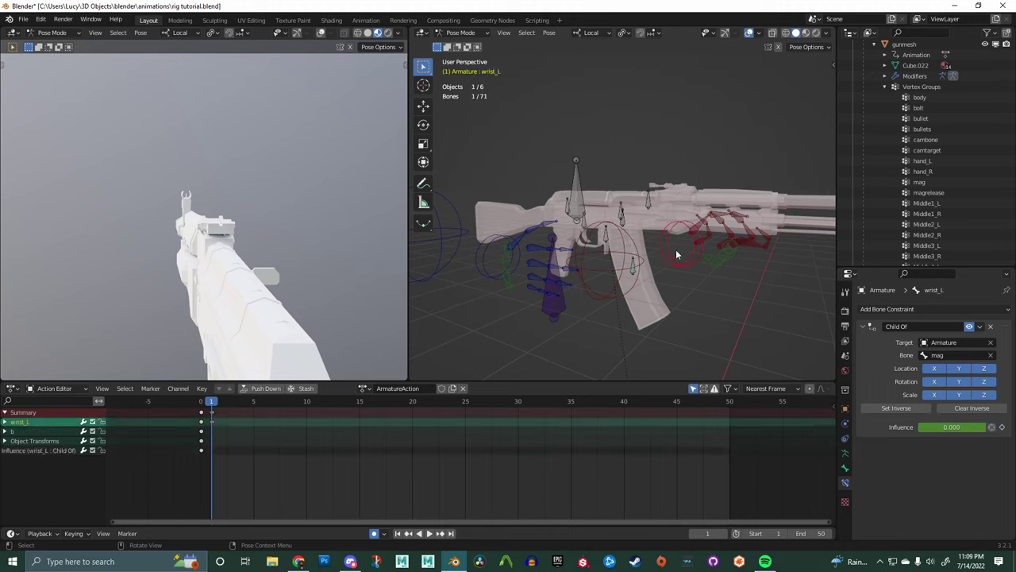
drag(941, 428, 985, 428)
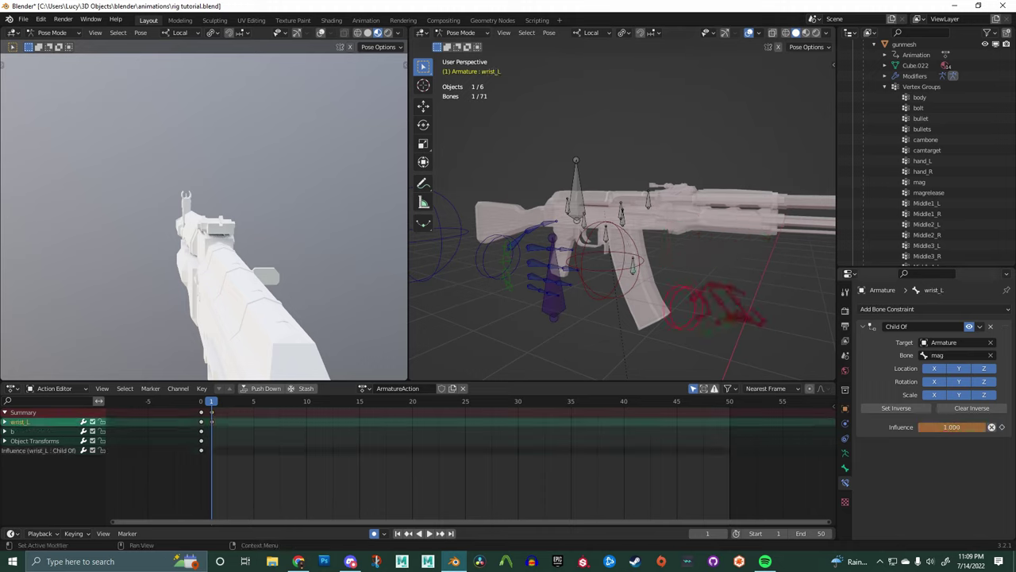
click(878, 406)
Step: Test-move the mag bone to check whether the left hand follows the magazine, without keeping the move
middle_drag(619, 242, 562, 238)
click(635, 264)
key(g)
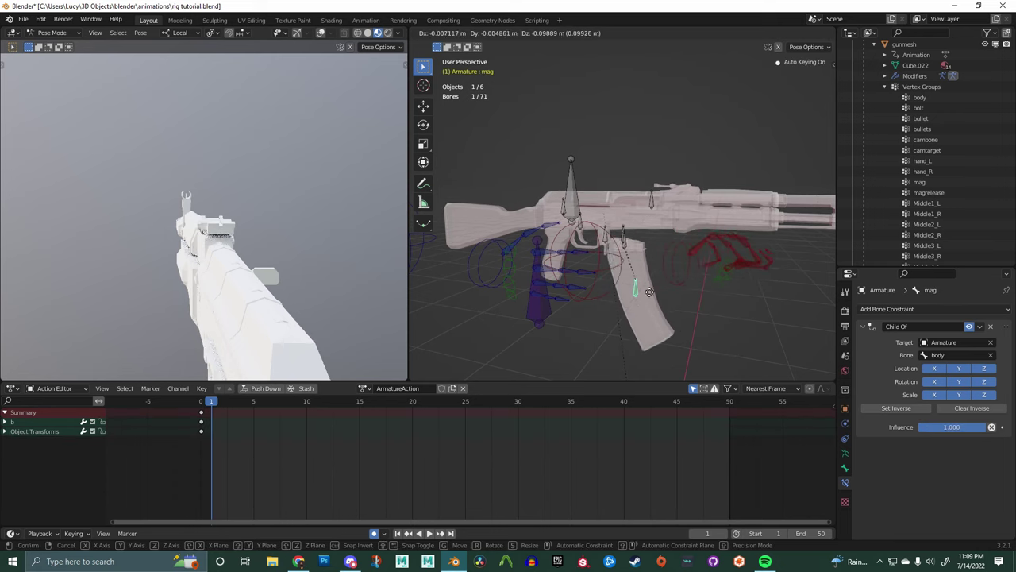
click(627, 262)
middle_drag(627, 262, 718, 208)
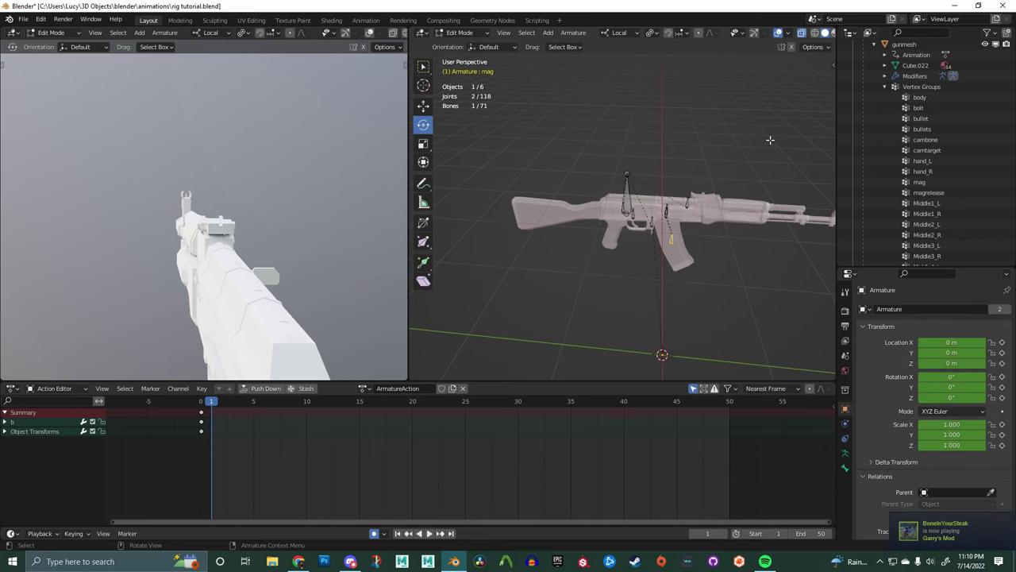
Step: Reveal the armature's hidden bones in Edit Mode and return to Pose Mode
key(ctrl+Tab)
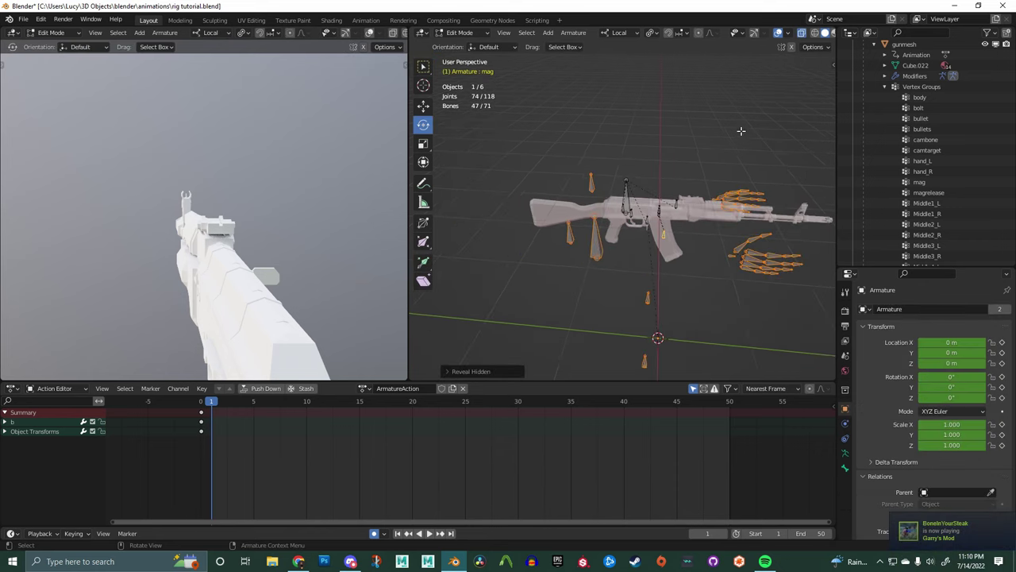
scroll(762, 155, up, 2)
scroll(879, 119, up, 3)
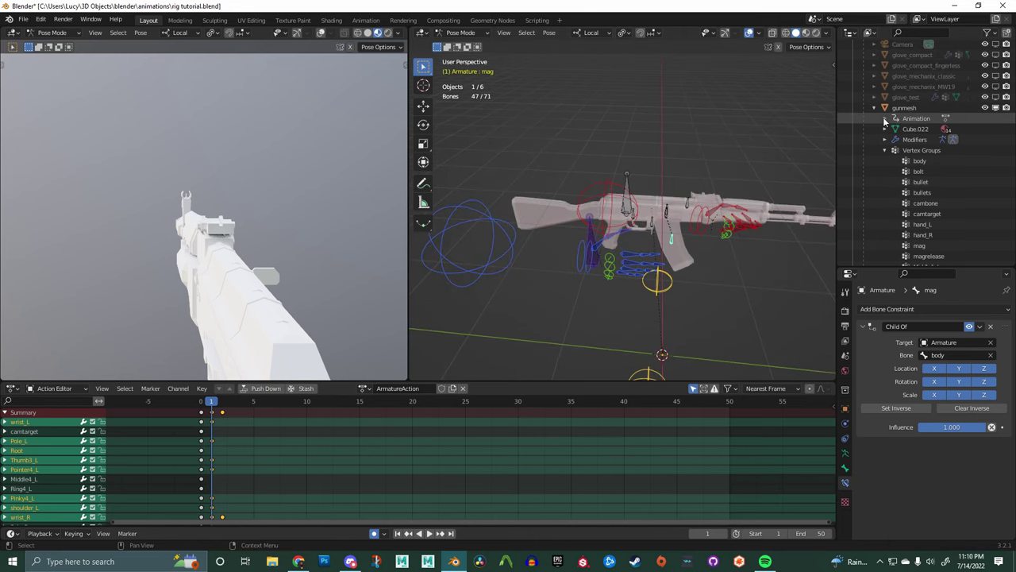
Step: Collapse the gunmesh hierarchy and enable viewport display of the bare_wrist, glove_compact and sleeve_sweater_rolled meshes
click(875, 109)
scroll(935, 119, up, 4)
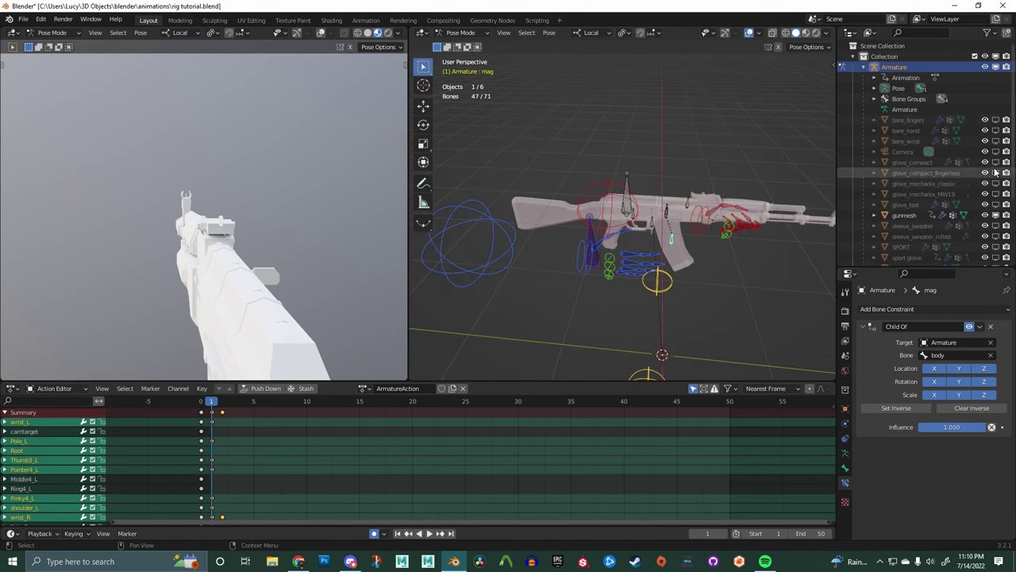
click(995, 141)
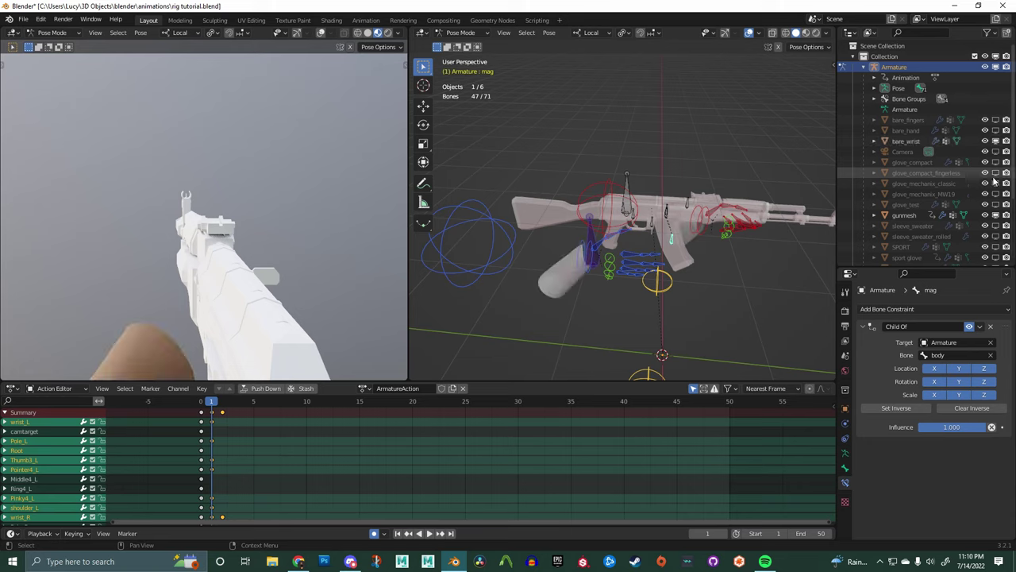
click(996, 162)
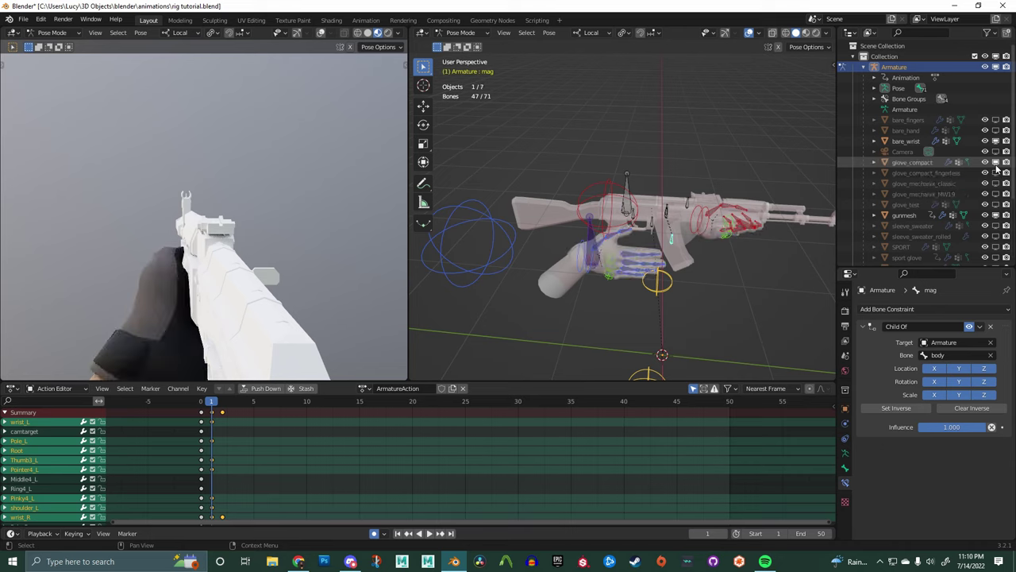
scroll(997, 182, down, 2)
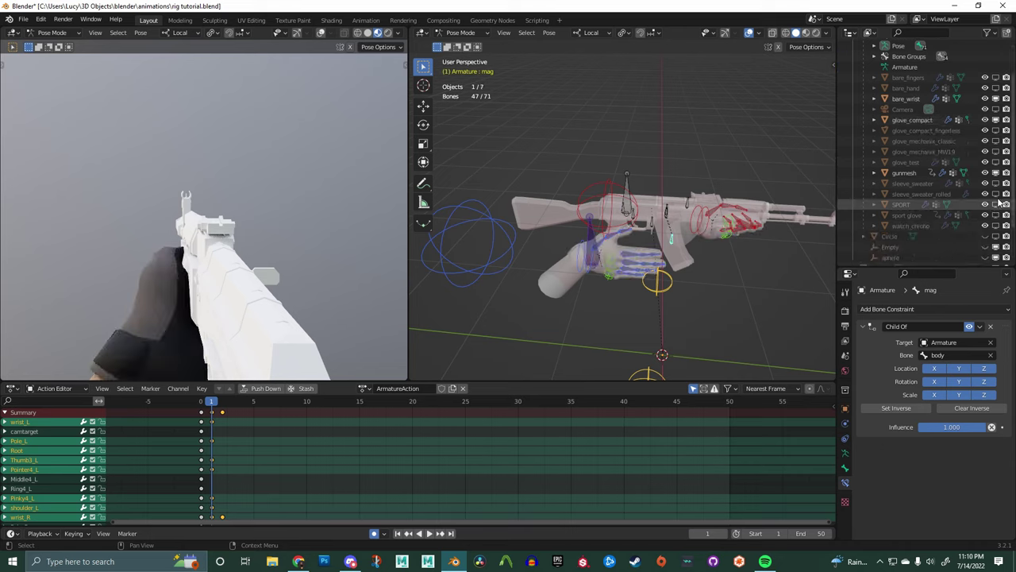
click(995, 194)
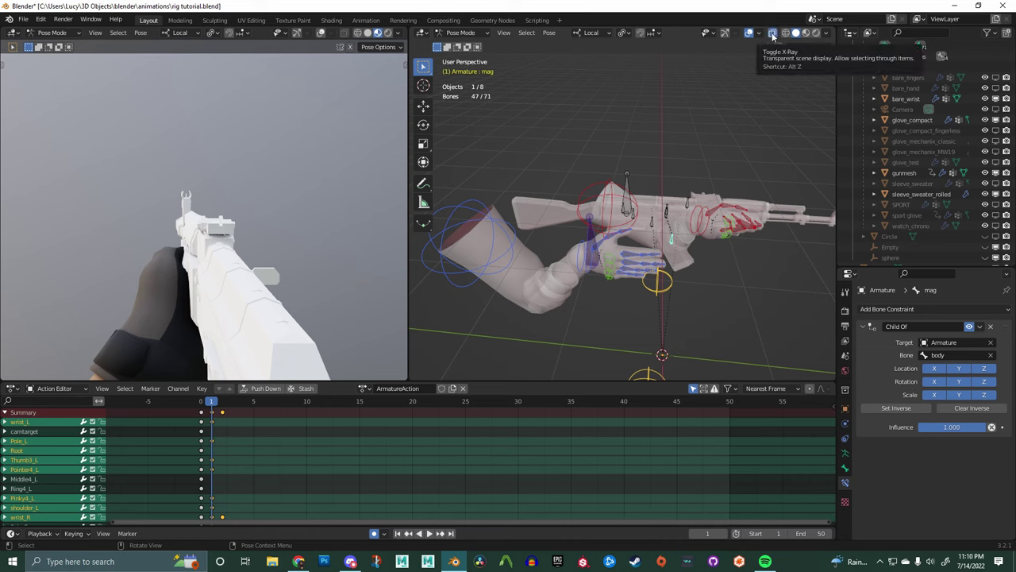
Step: Turn off X-Ray in the rig viewport and switch it to Material Preview shading
click(826, 34)
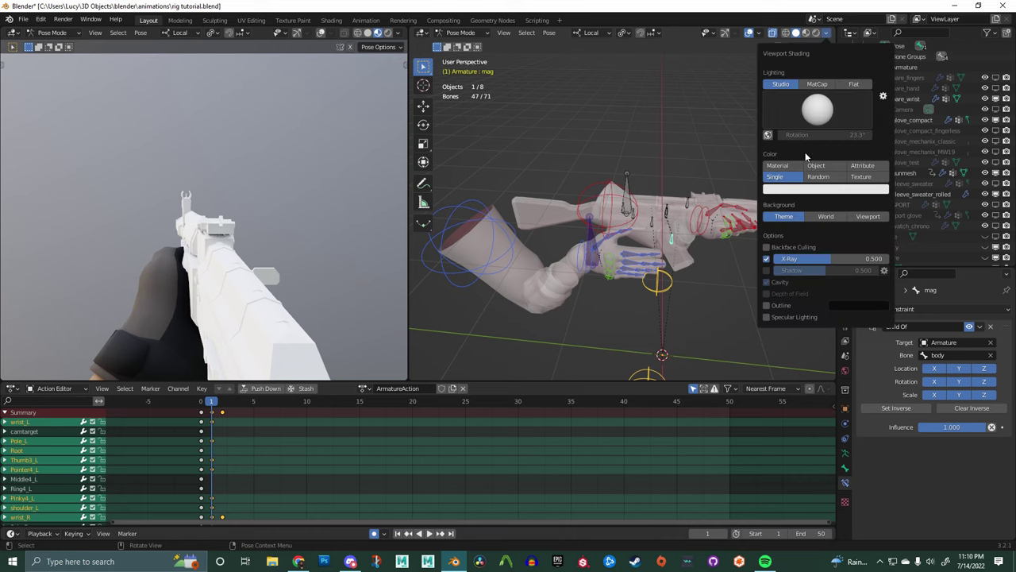
click(767, 258)
click(806, 33)
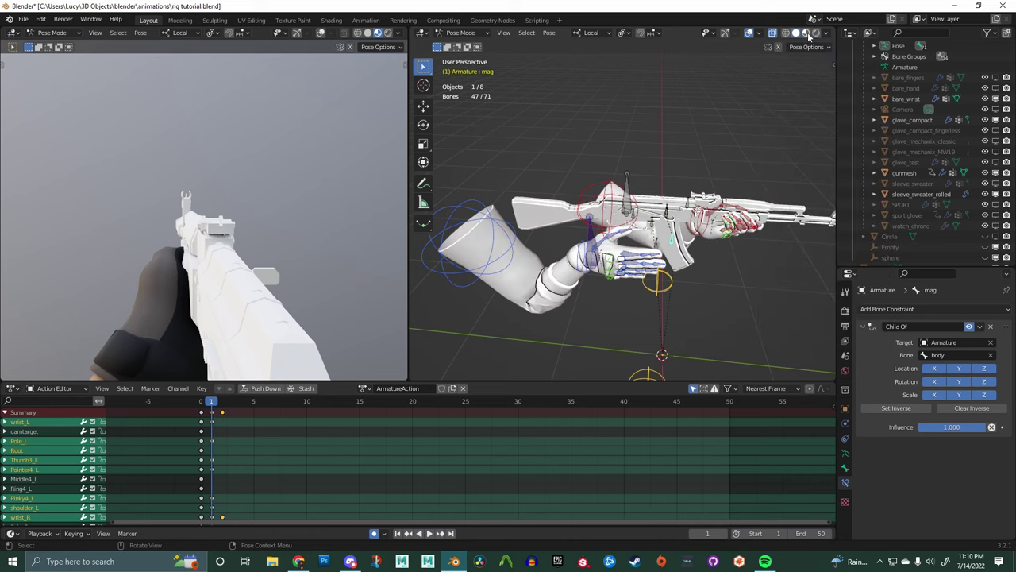
Step: Check the wrist_R pose at frame 2, delete the keyframes there, and return to frame 1
click(587, 258)
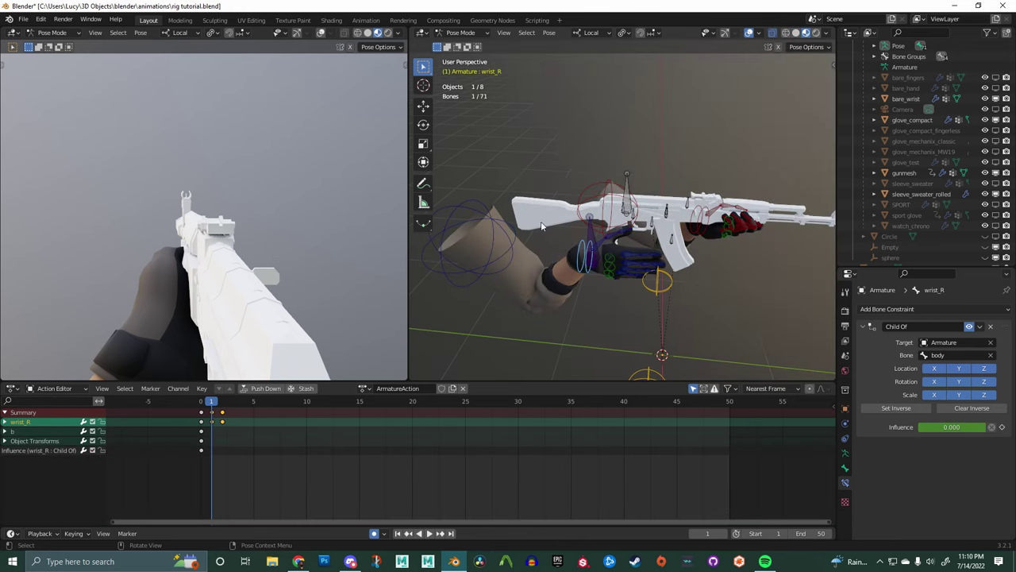
drag(221, 405, 222, 405)
middle_drag(738, 151, 540, 147)
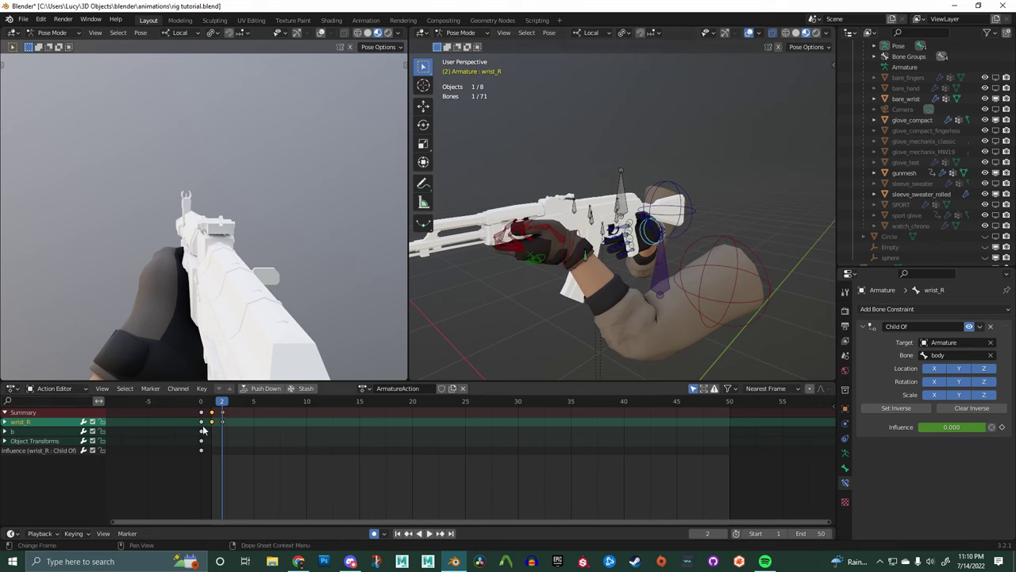
key(space)
key(space)
mouse_move(226, 413)
mouse_down()
mouse_move(221, 421)
mouse_move(226, 412)
mouse_move(199, 408)
mouse_move(210, 408)
mouse_up()
key(a)
click(223, 413)
Step: Rotate and move the wrist_R bone in the top view to bring the right hand onto the rifle's pistol grip
middle_drag(540, 263, 713, 233)
click(741, 338)
shift+middle_drag(649, 300, 664, 248)
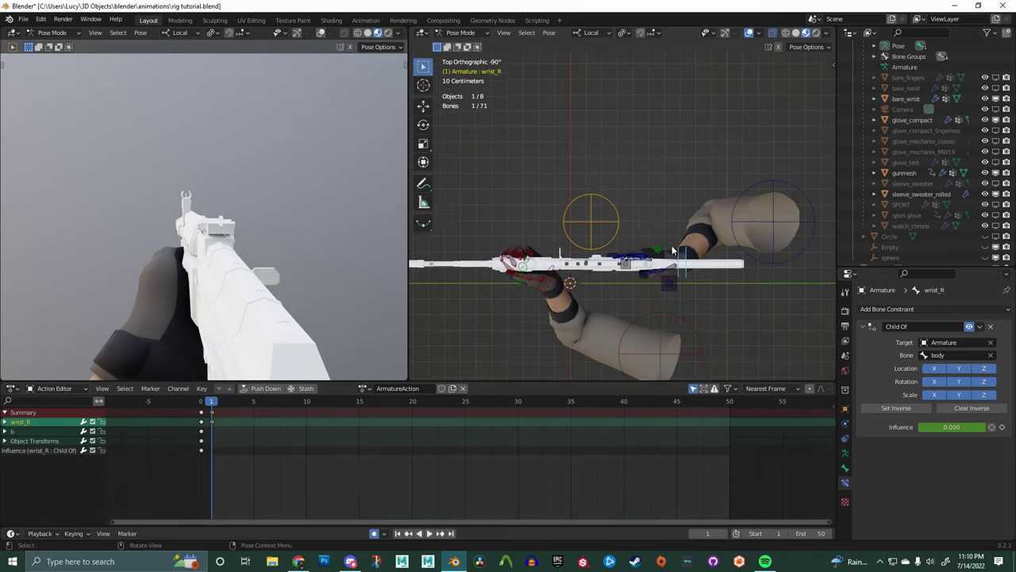
scroll(684, 274, up, 4)
shift+middle_drag(715, 332, 682, 168)
click(680, 262)
key(r)
click(692, 277)
click(703, 243)
key(g)
click(673, 199)
Step: Move the shoulder_L control bone down so the left upper arm sits below the rifle stock
click(661, 165)
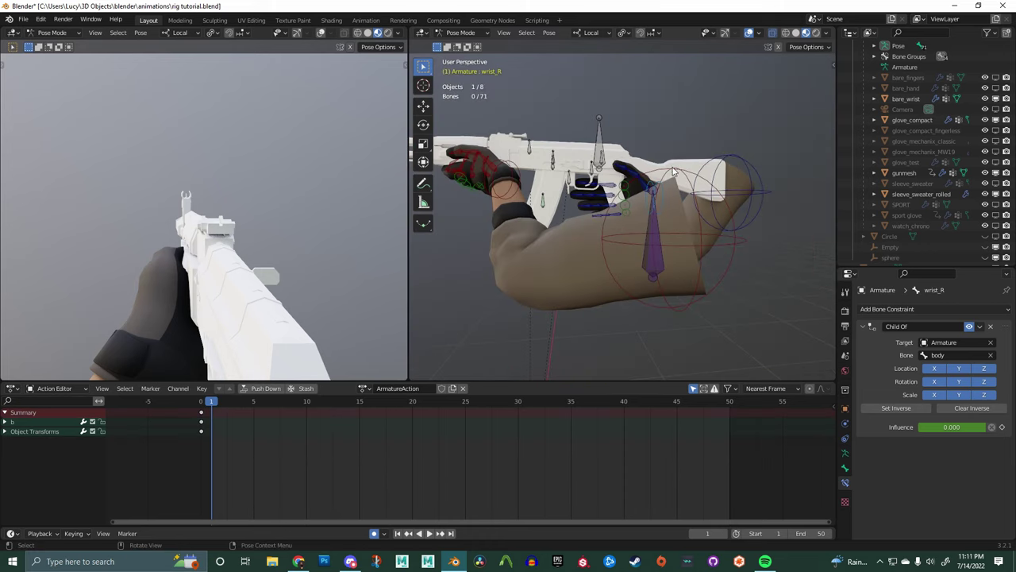
click(687, 237)
key(g)
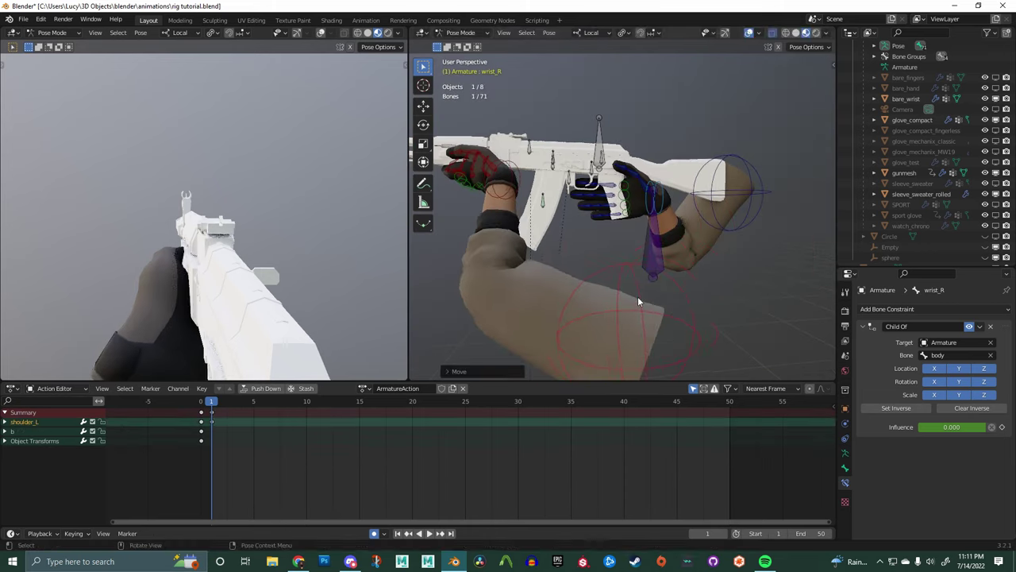